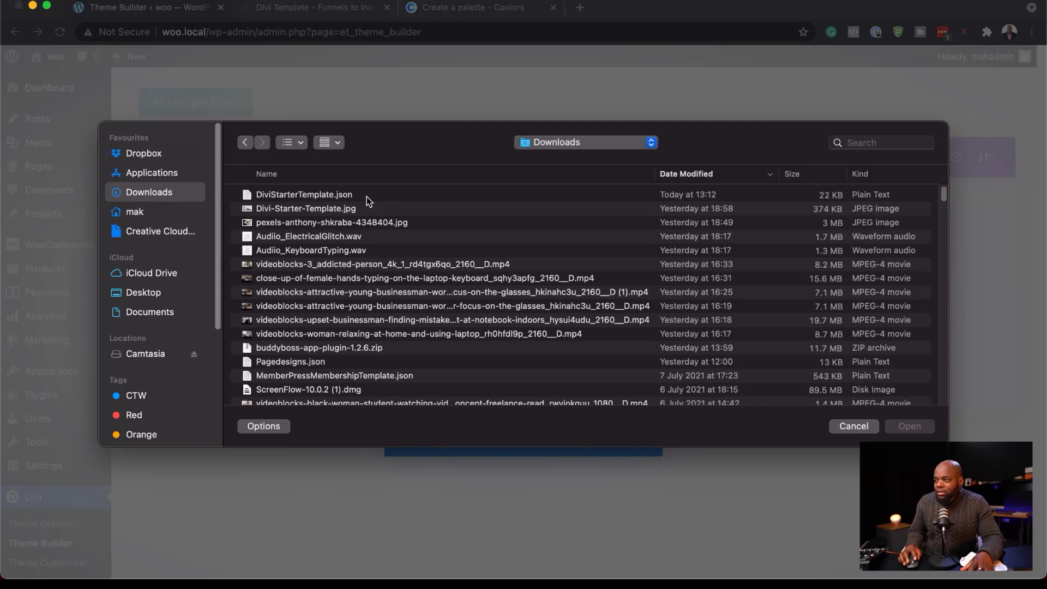
Import the templates from DiviStarterTemplate.json into the Divi Theme Builder and save the changes.
left_click(385, 196)
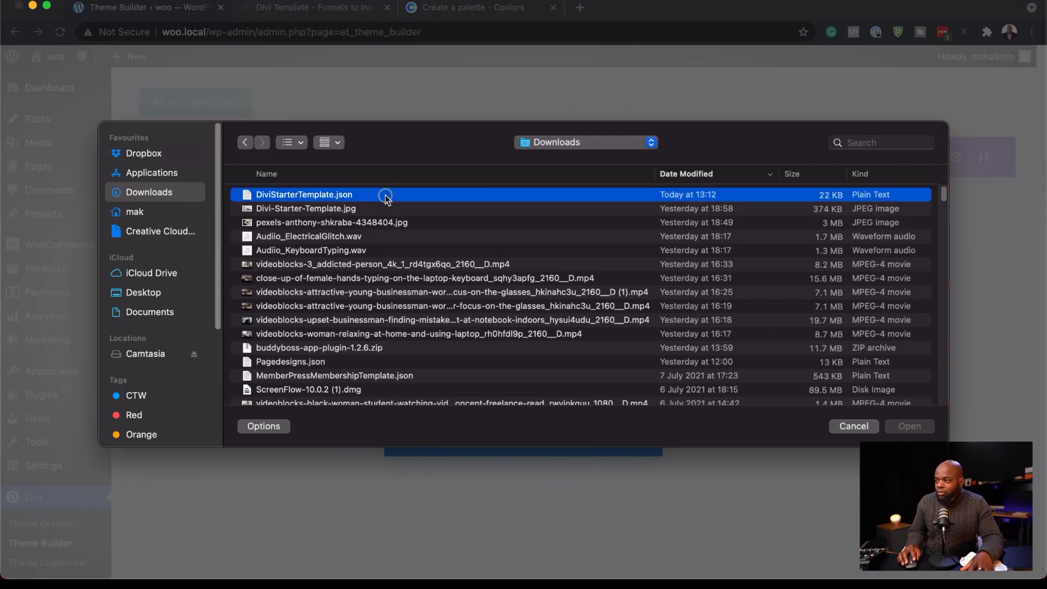
left_click(921, 430)
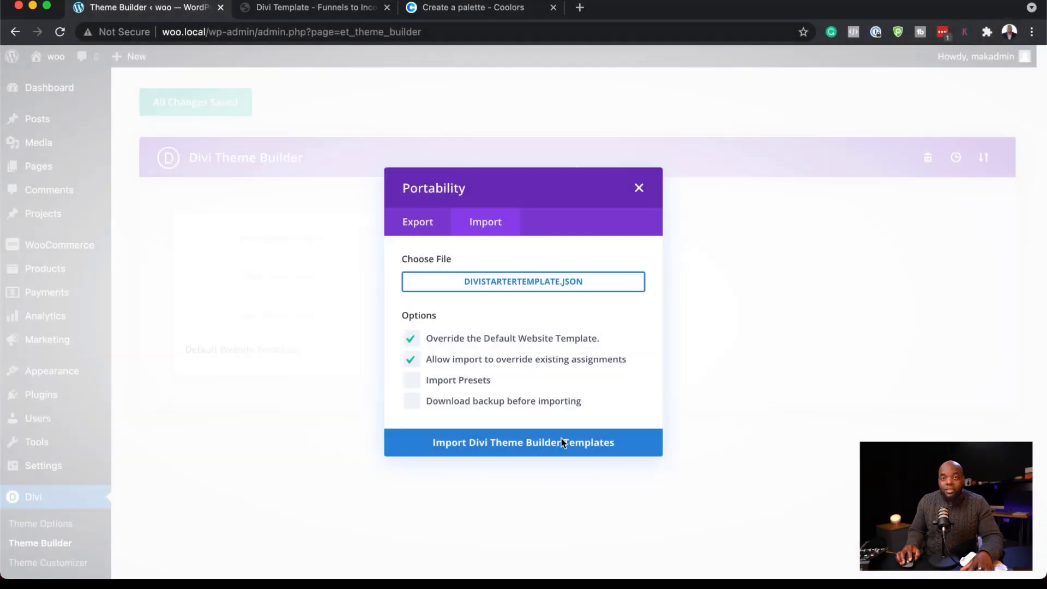
left_click(461, 447)
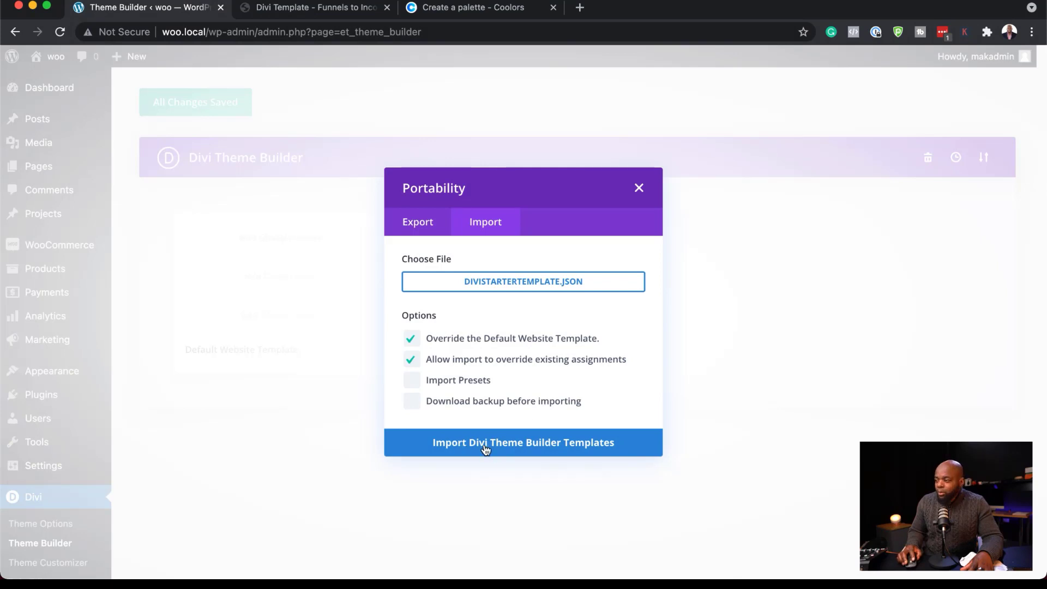
left_click(519, 446)
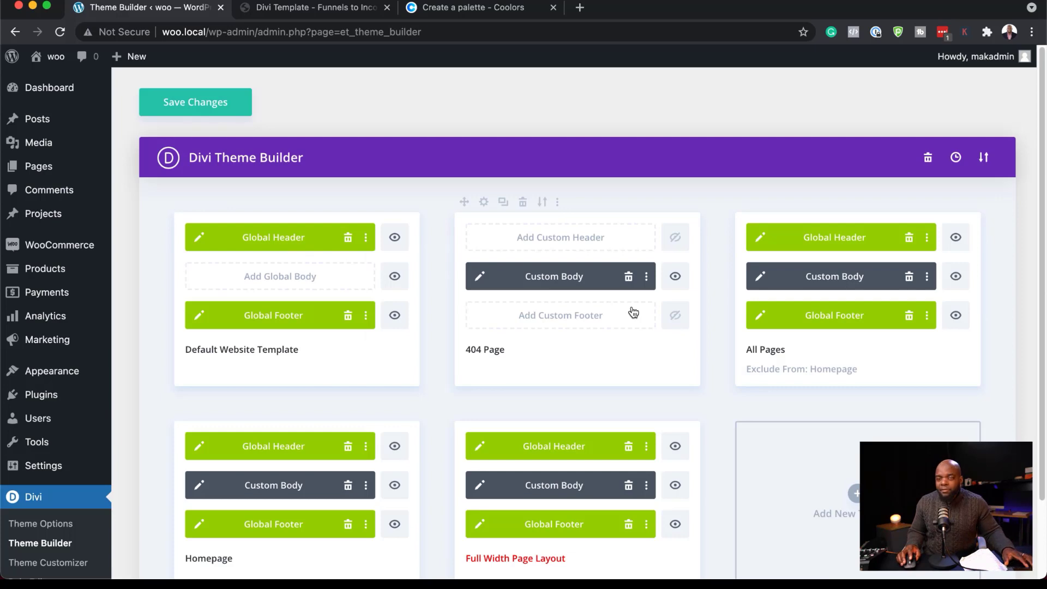
scroll(631, 377, "down", 3)
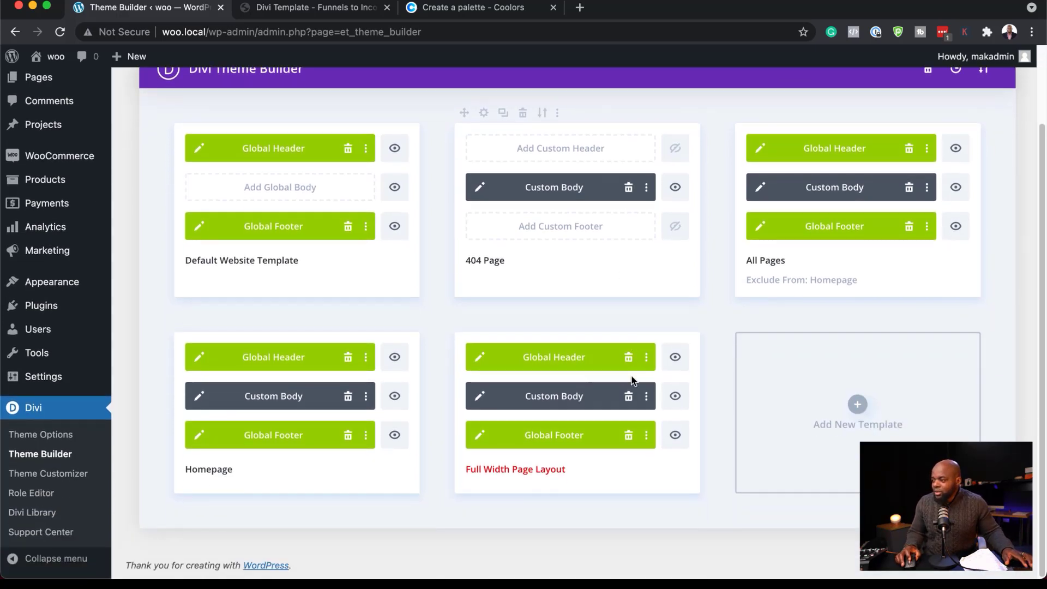
scroll(630, 376, "up", 3)
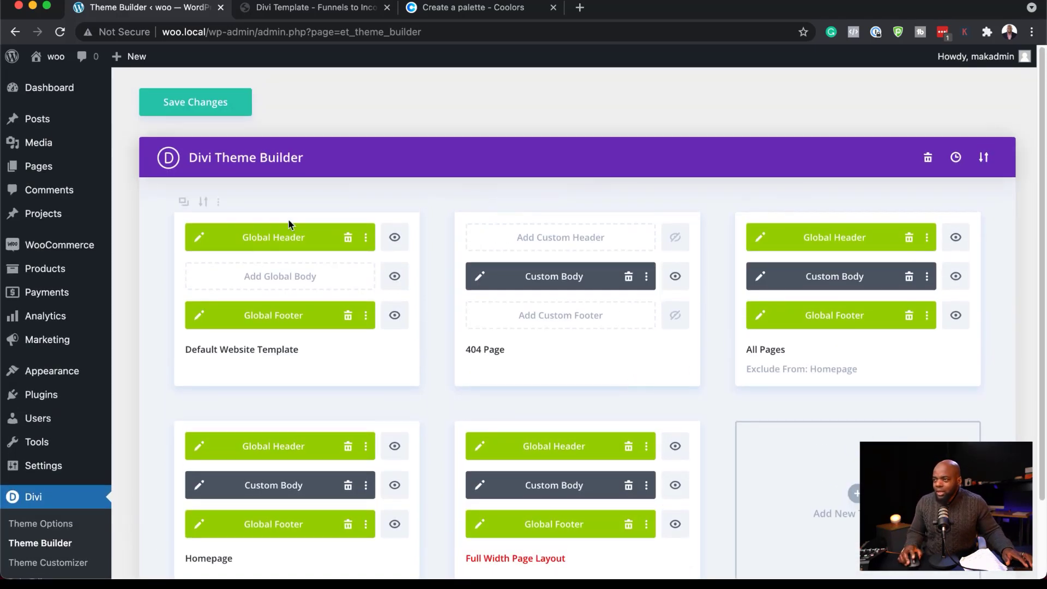
left_click(223, 103)
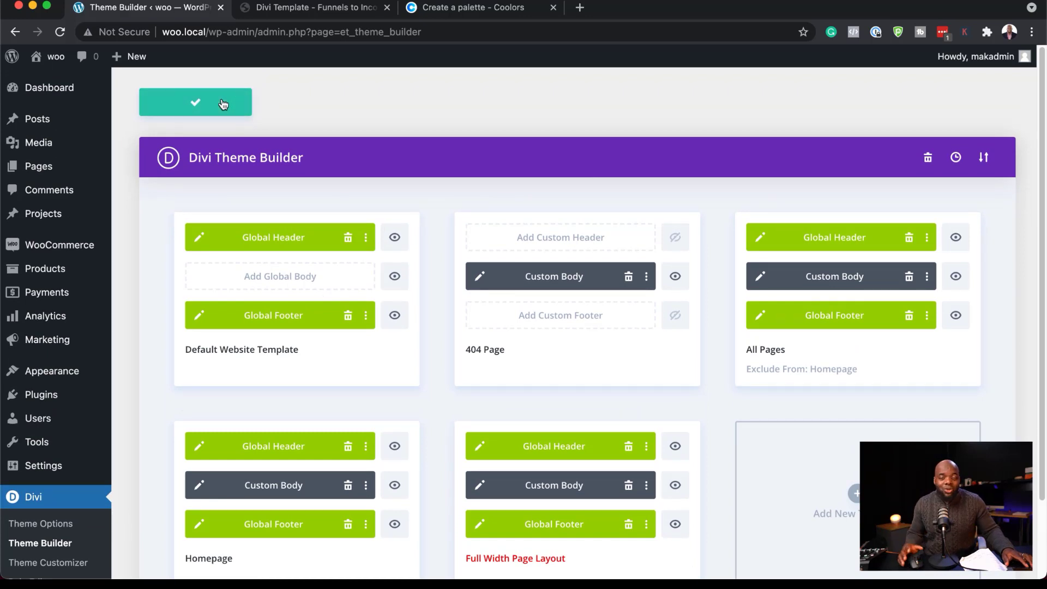
Open the live site and examine the homepage from header to footer, including products and text sections, and the Contact page.
left_click(56, 83, "super")
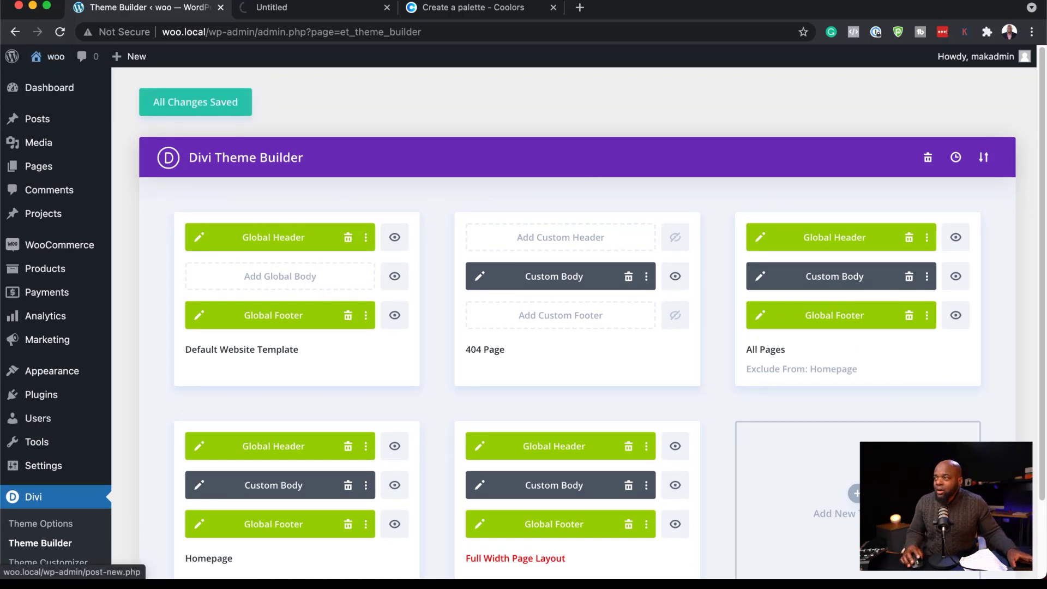
left_click(320, 13)
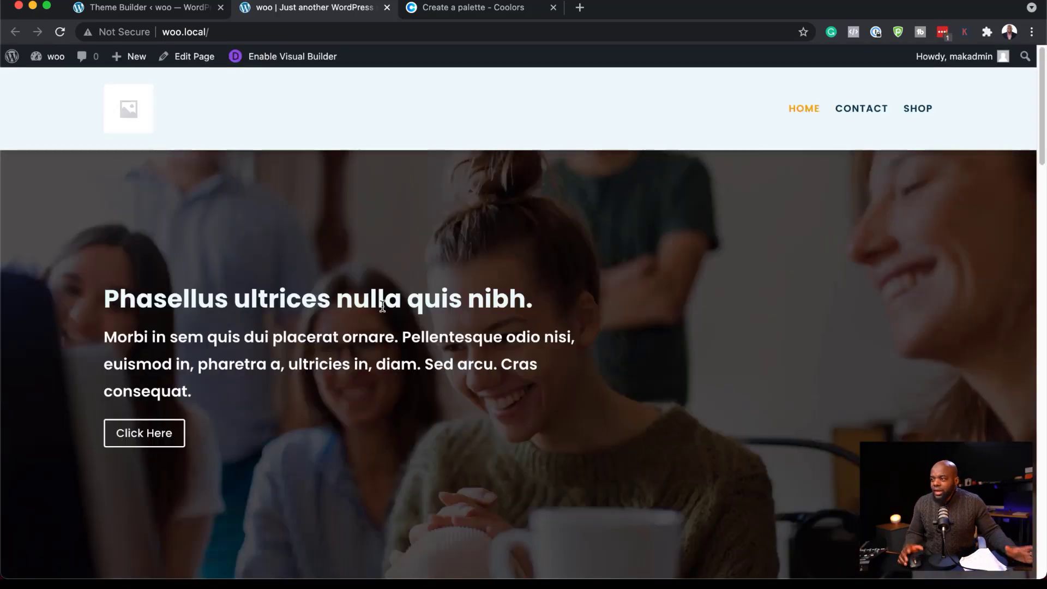
left_click_drag(103, 300, 197, 391)
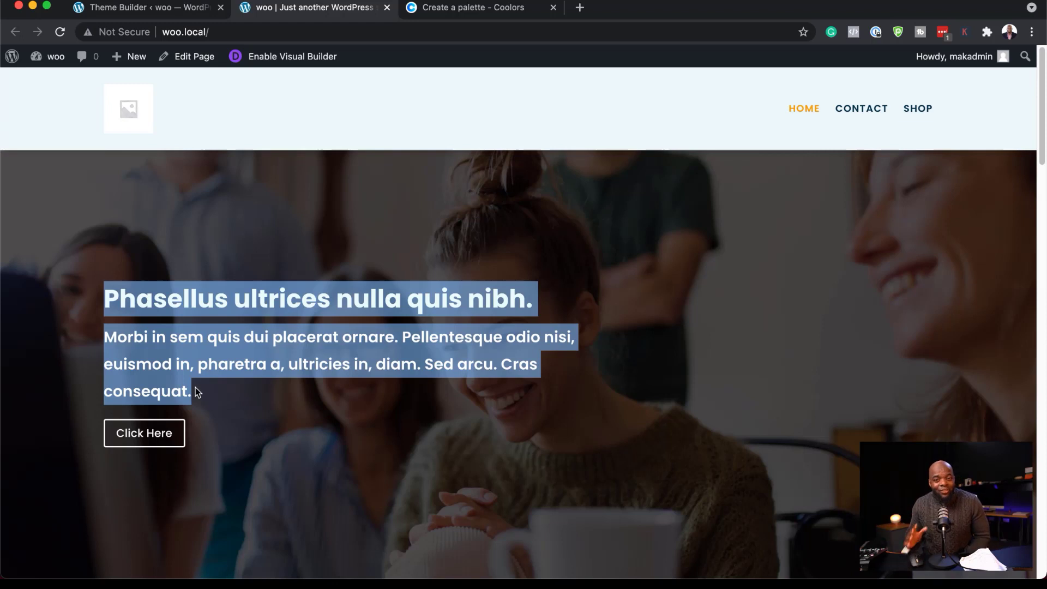
left_click(529, 341)
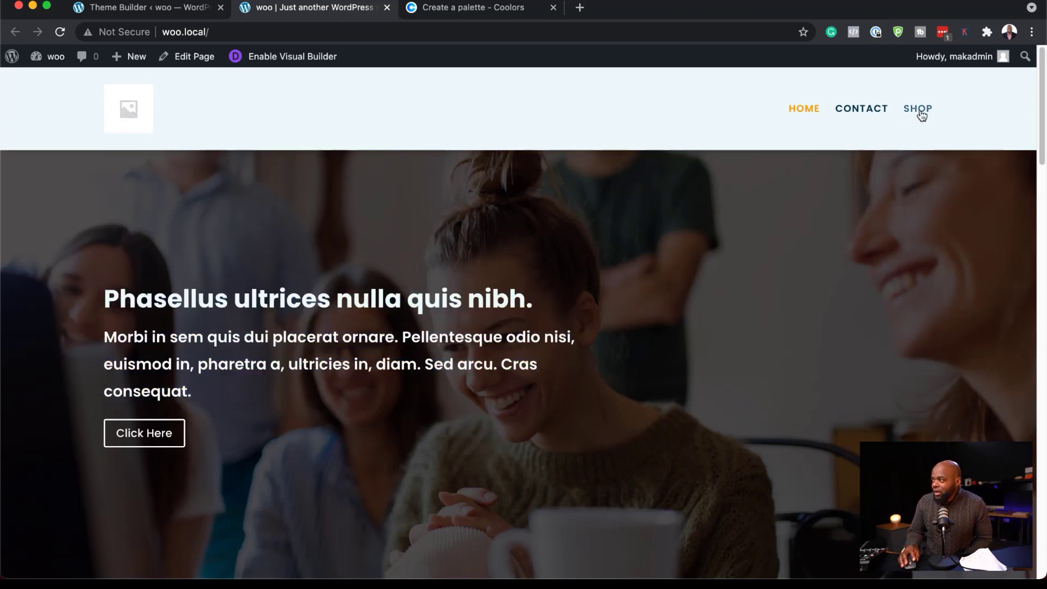
scroll(677, 328, "down", 2)
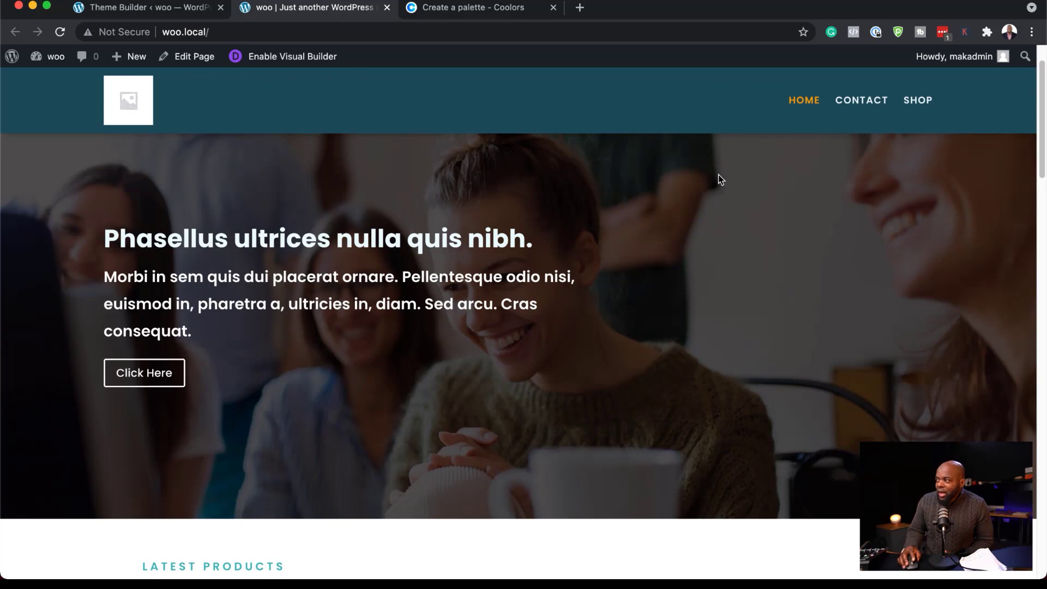
scroll(712, 283, "down", 10)
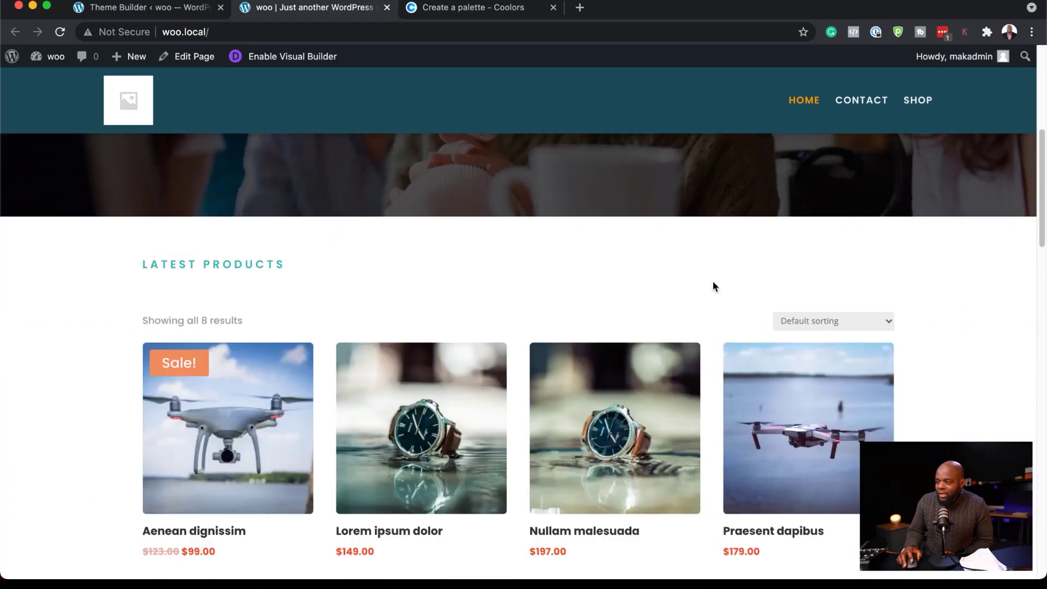
scroll(712, 282, "down", 15)
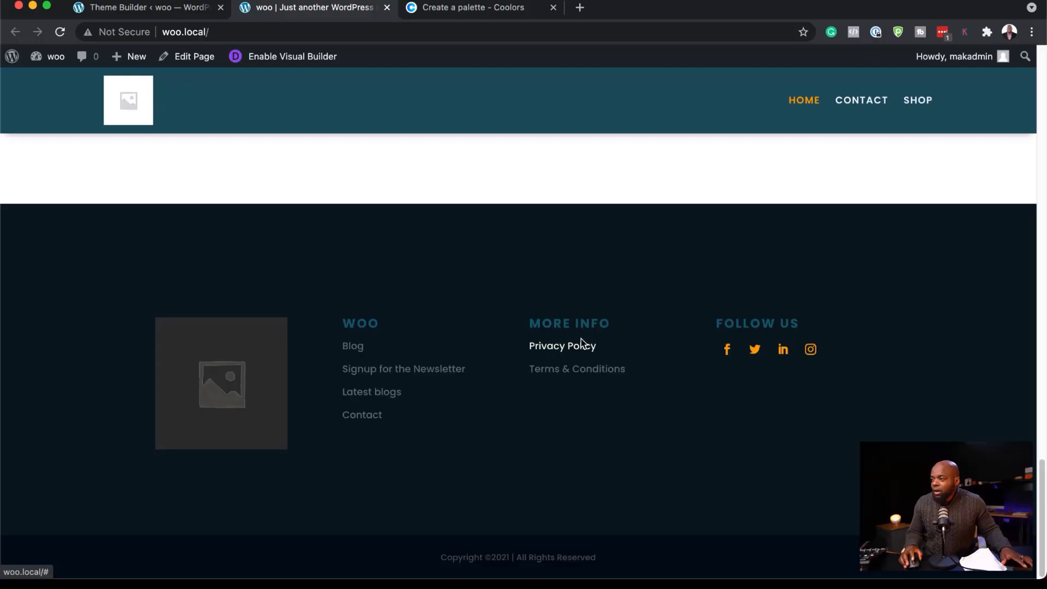
scroll(592, 355, "up", 10)
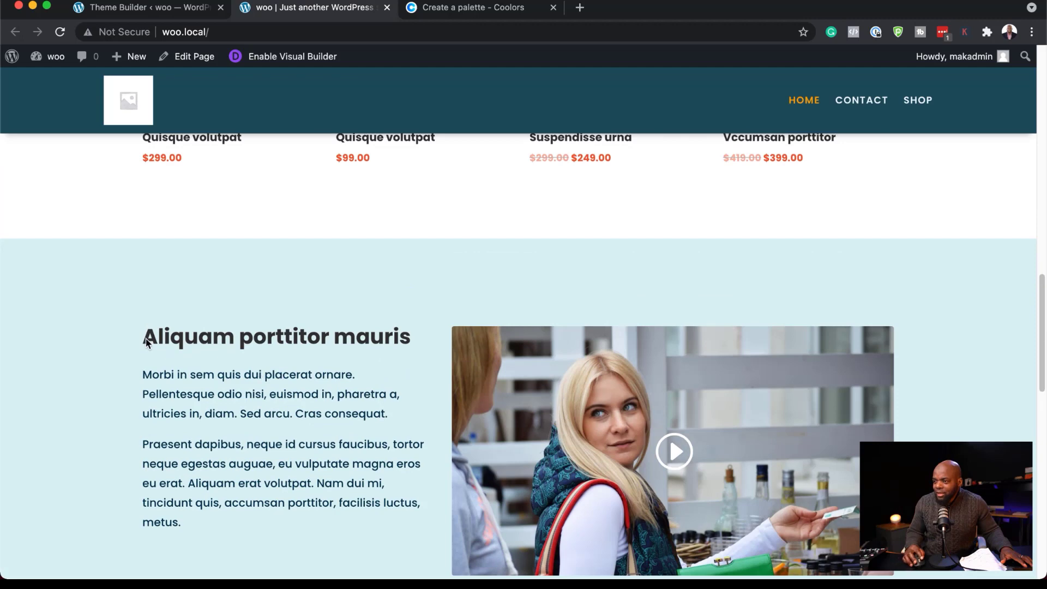
left_click_drag(146, 342, 375, 517)
scroll(435, 464, "up", 7)
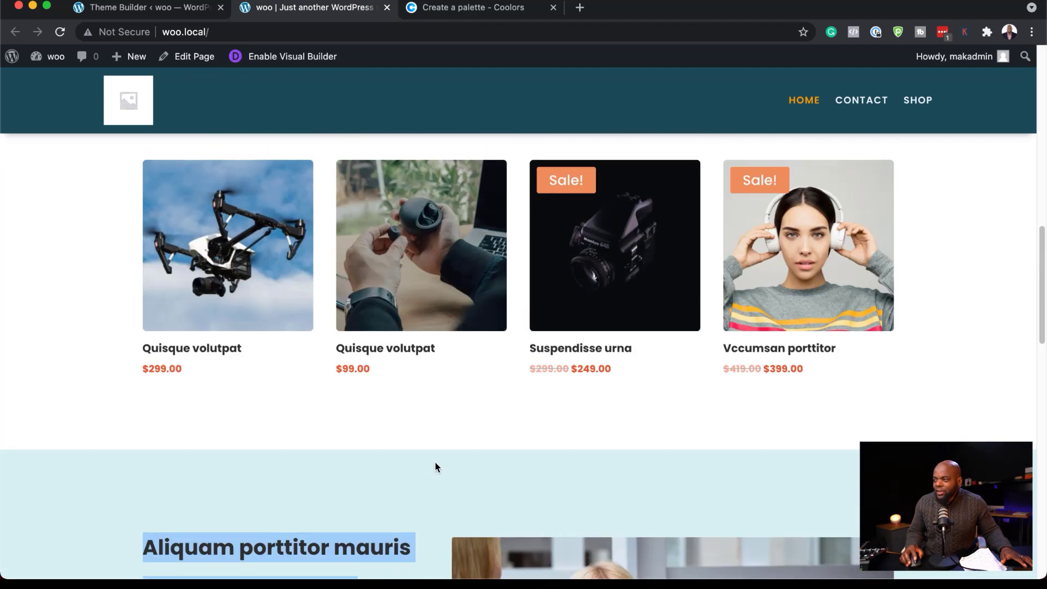
scroll(437, 465, "up", 8)
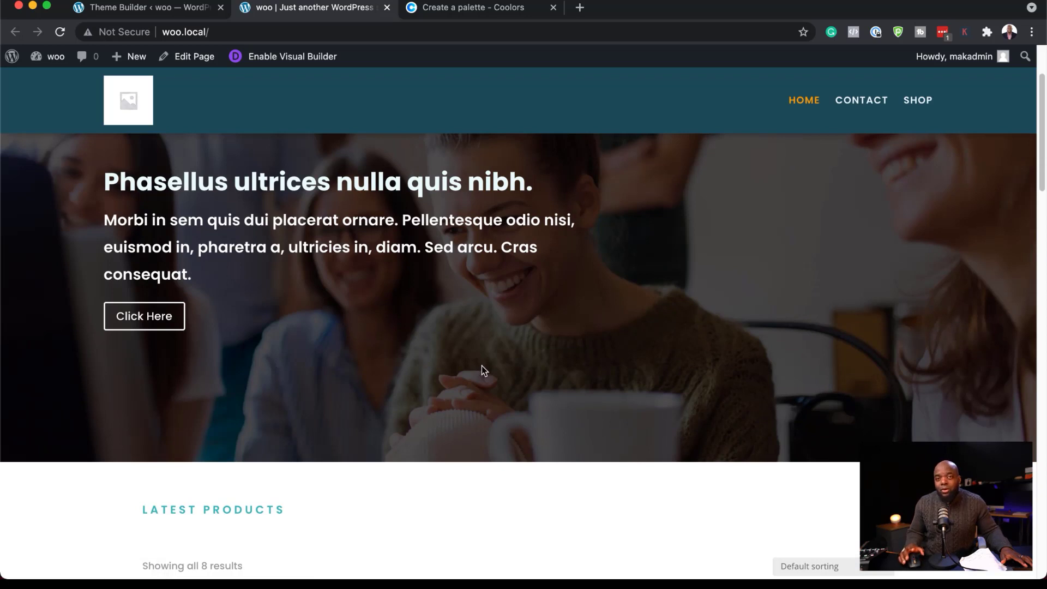
left_click(866, 103)
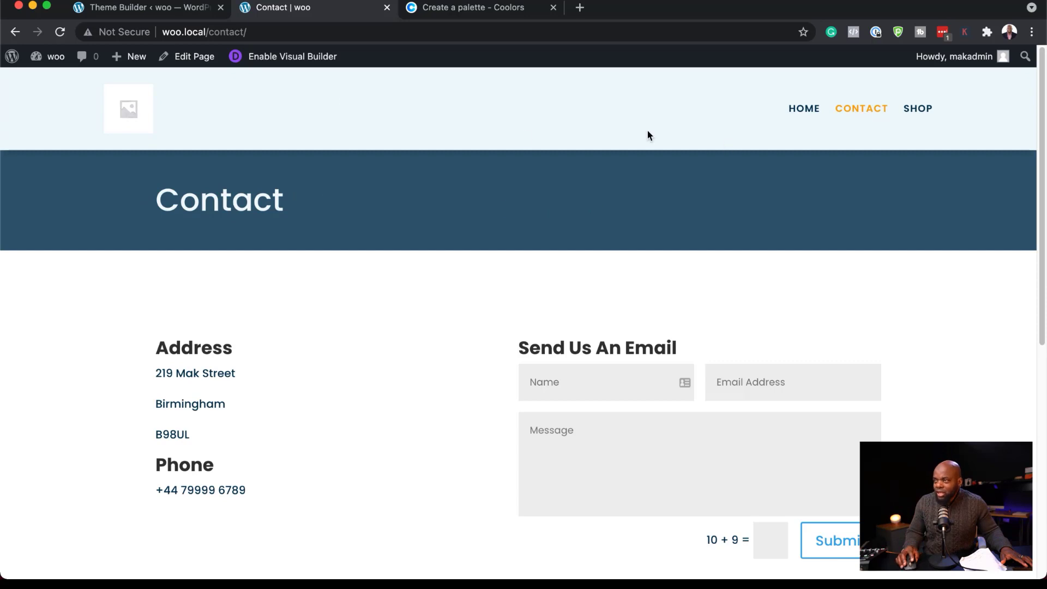
scroll(404, 380, "down", 10)
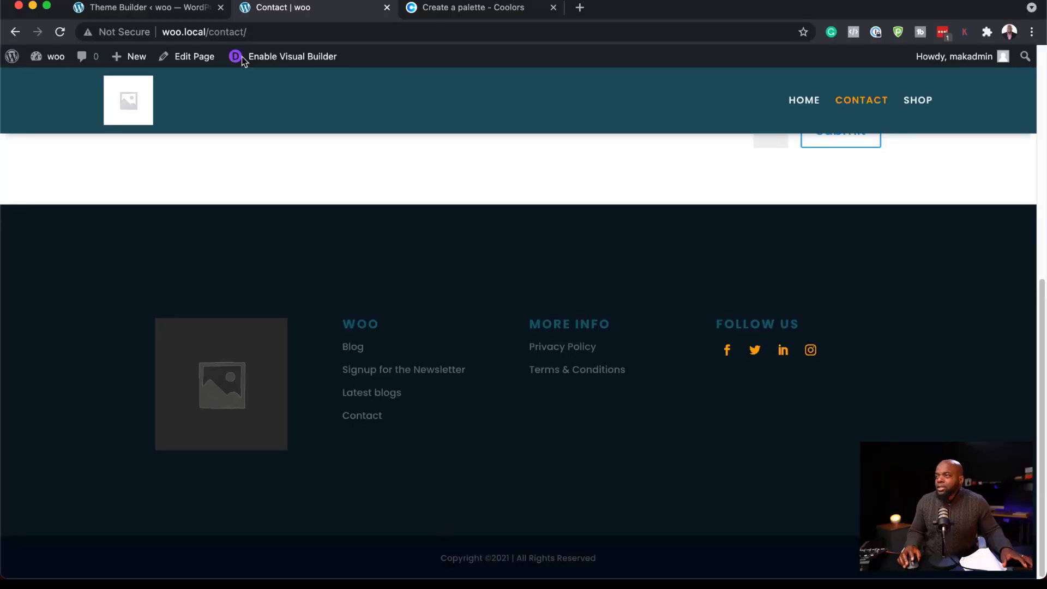
Return to the site's admin area and open the Divi Theme Options.
left_click(192, 11)
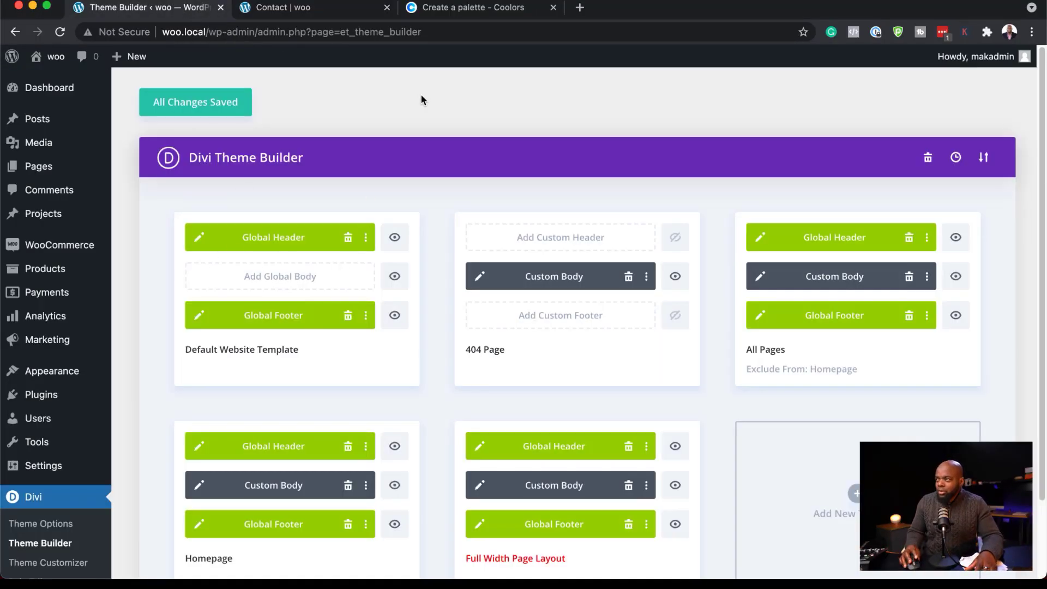
left_click(73, 527)
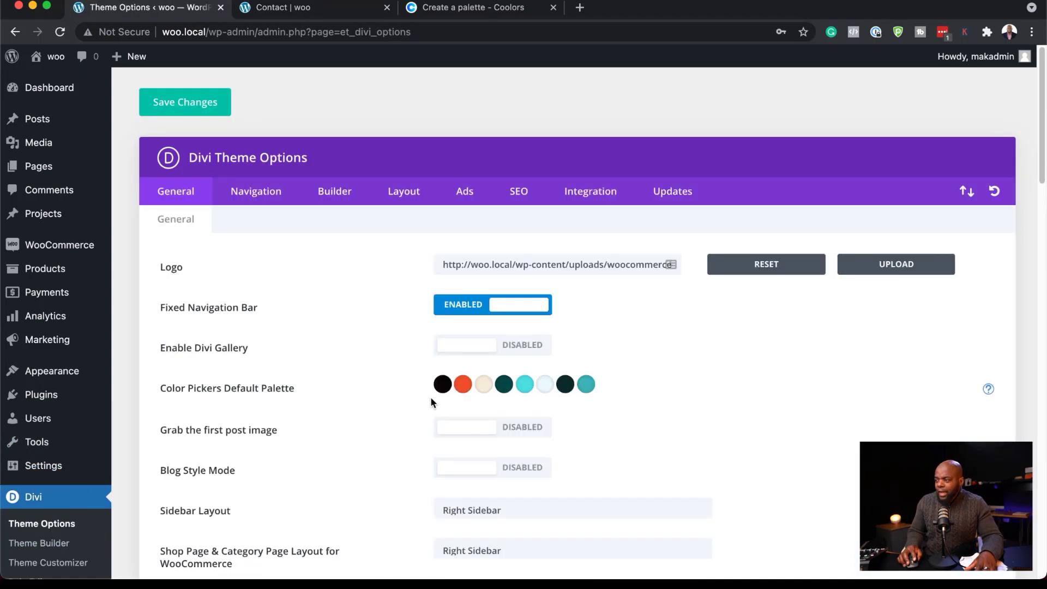
Copy the Oxford Blue hex code 11162C from the Coolors palette and set it as the first default palette color in Divi.
left_click(514, 17)
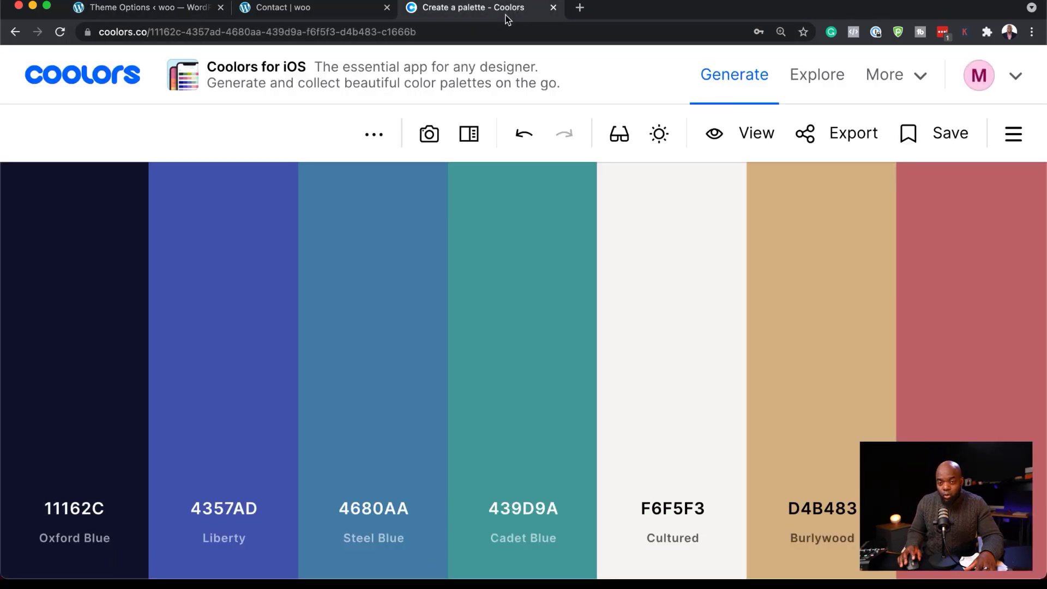
mouse_move(97, 439)
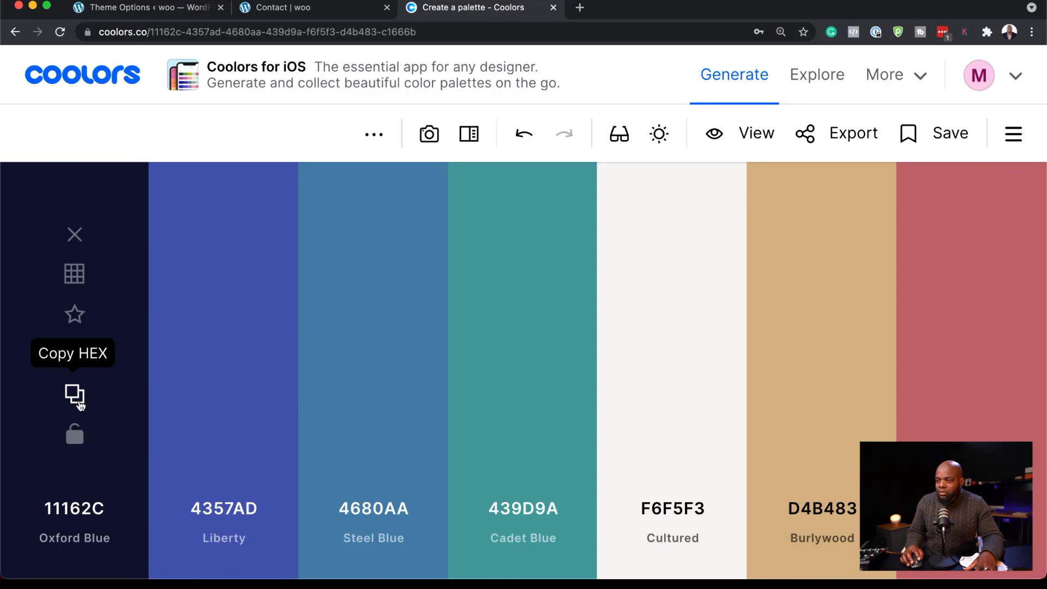
left_click(79, 404)
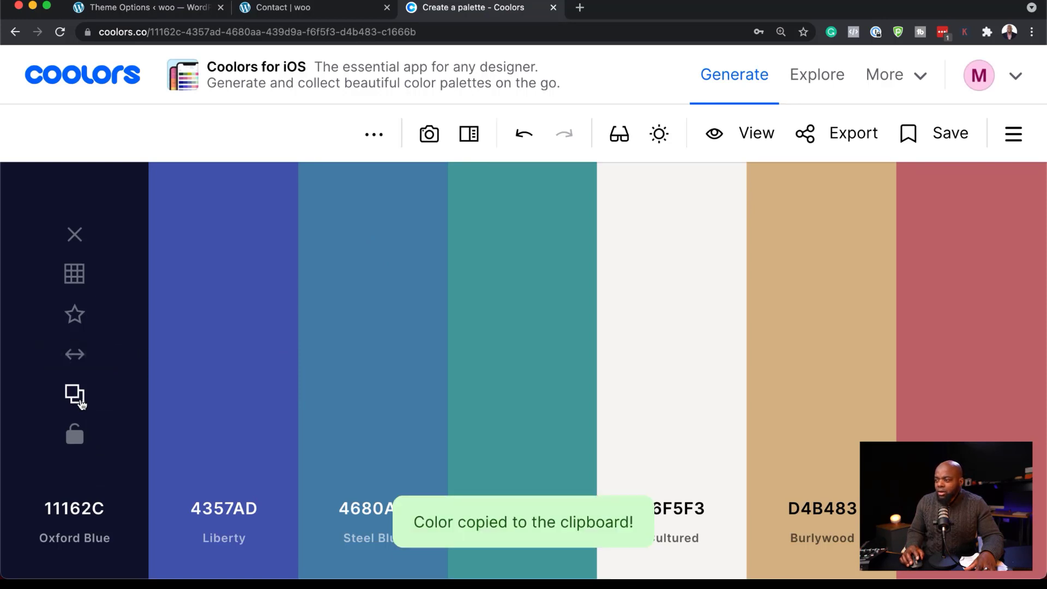
left_click(189, 11)
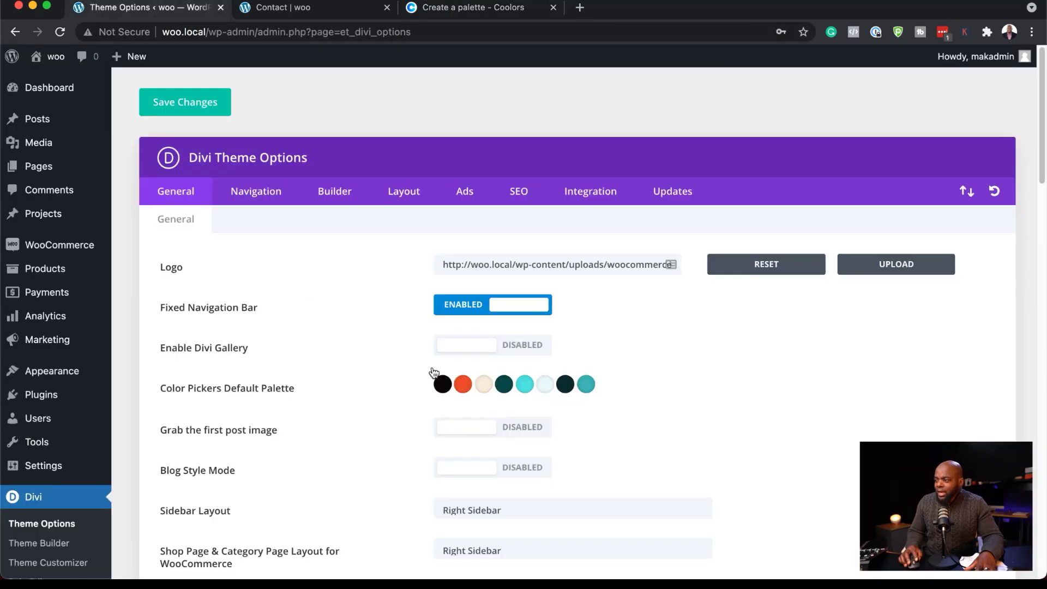
left_click(443, 386)
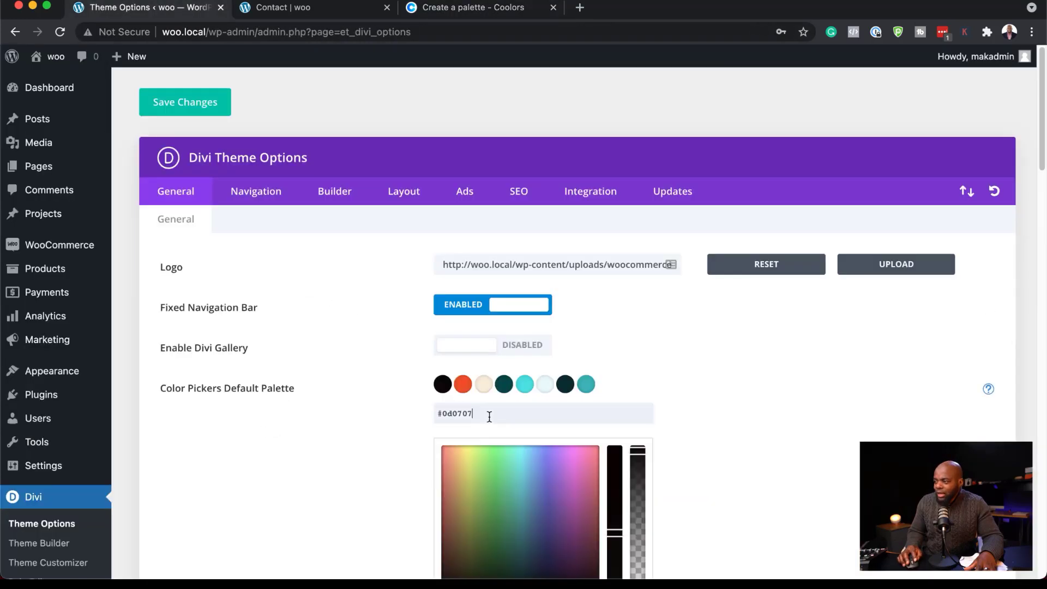
key("super+a")
key("super+v")
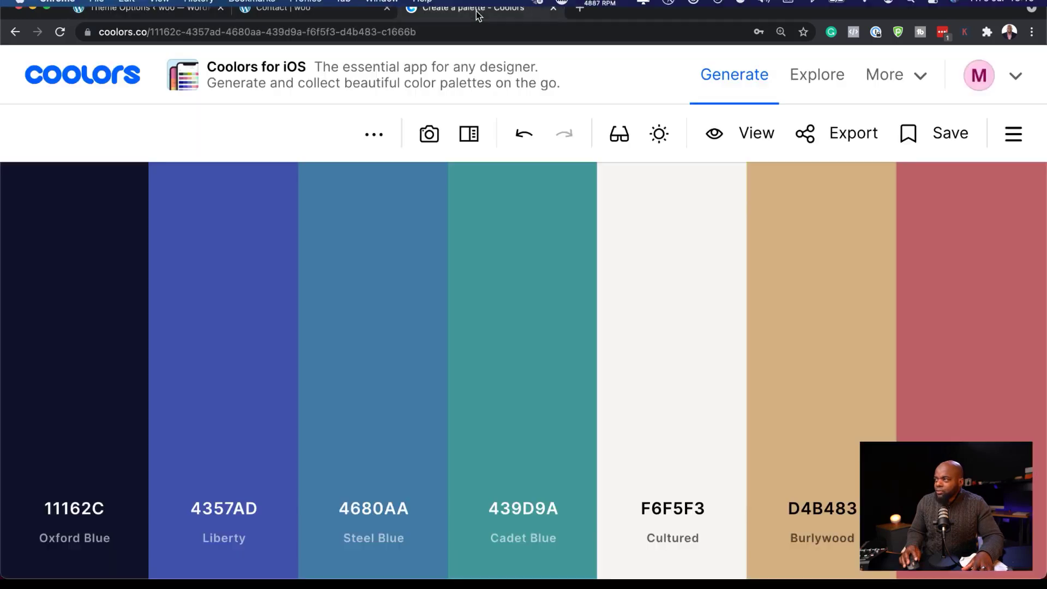
Copy the Liberty hex code 4357AD from Coolors and set the first default palette color in Divi to #4357ad.
left_click(476, 11)
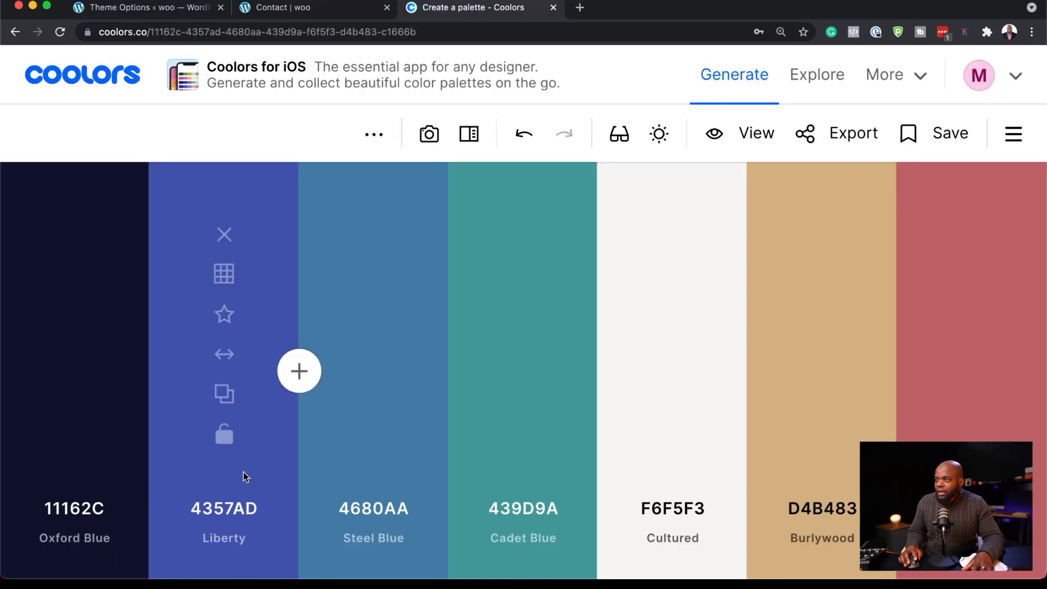
left_click(224, 394)
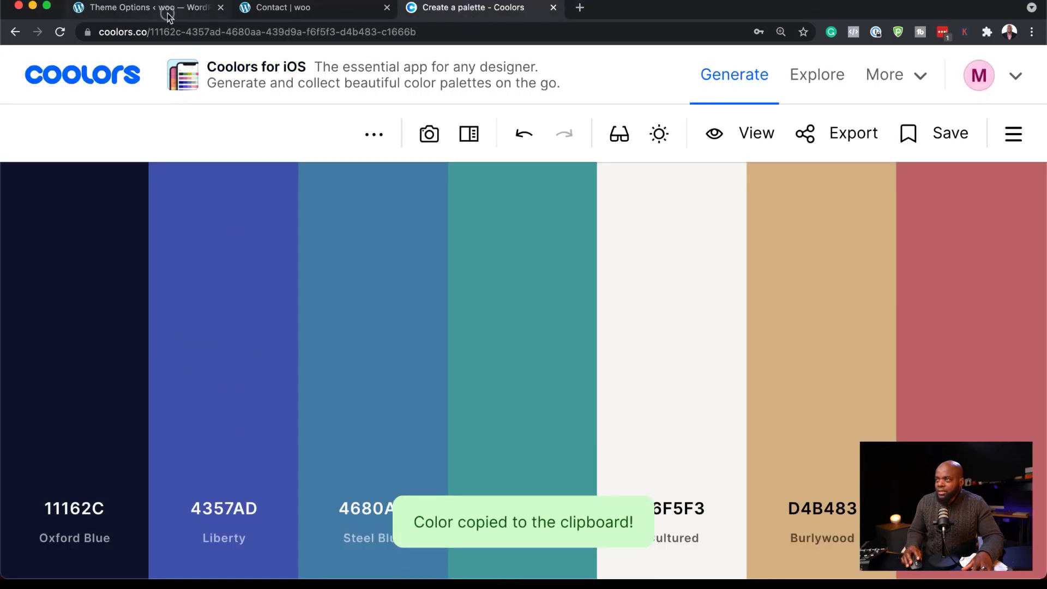
left_click(168, 10)
triple_click(487, 415)
key("ctrl+v")
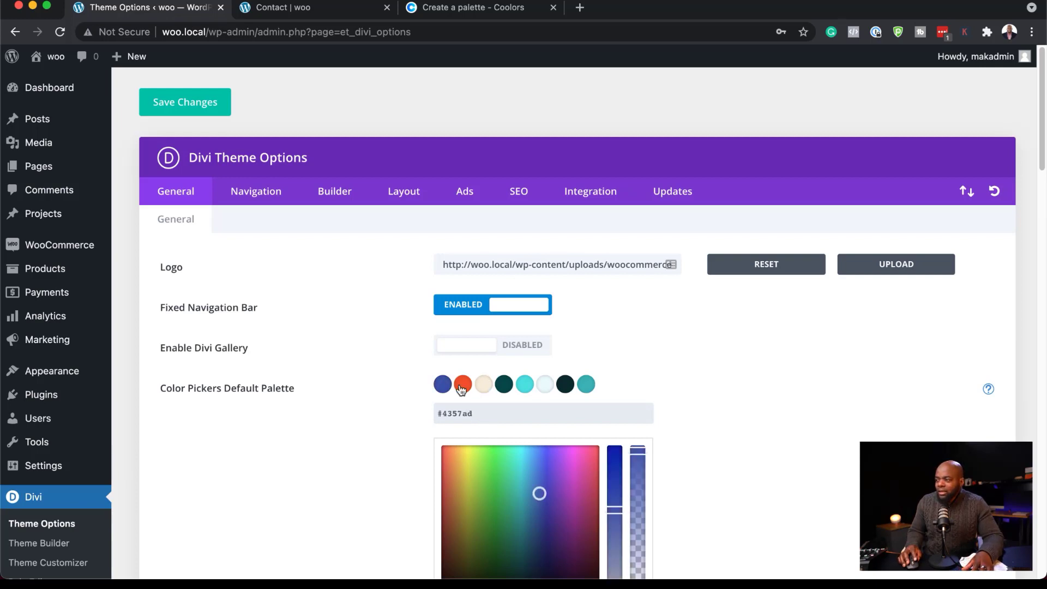
Copy the Steel Blue hex code 4680AA from Coolors and set it as the second default palette color in Divi.
left_click(462, 386)
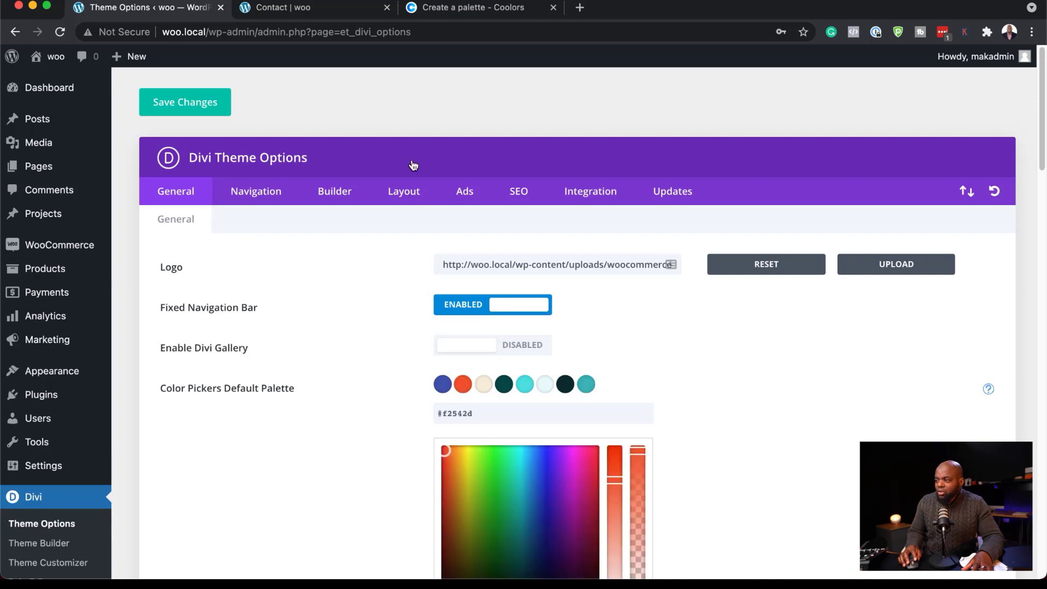
left_click(461, 8)
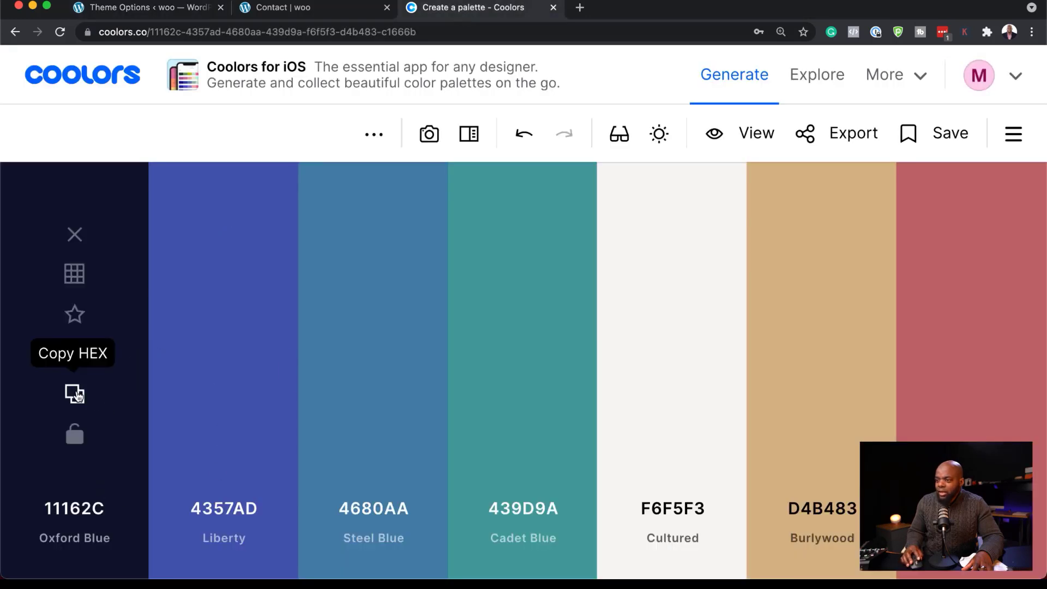
left_click(373, 395)
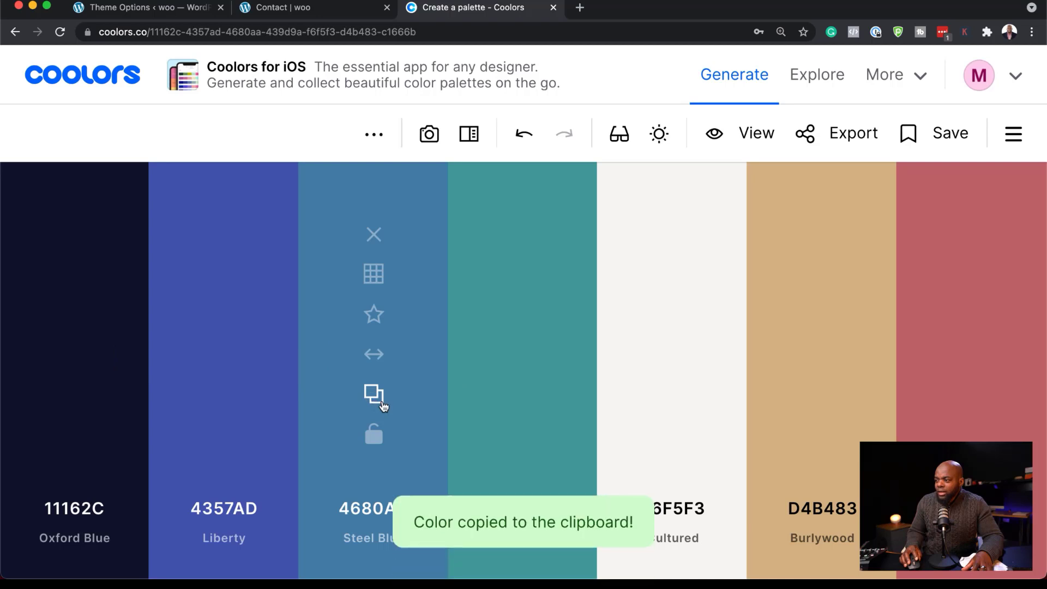
left_click(172, 11)
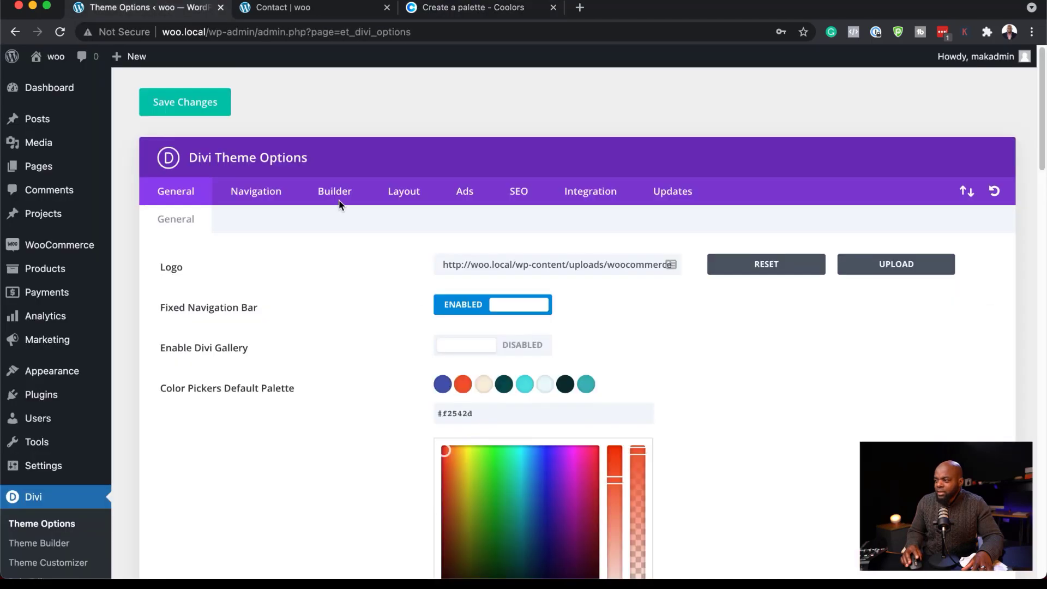
double_click(483, 415)
key("cmd+v")
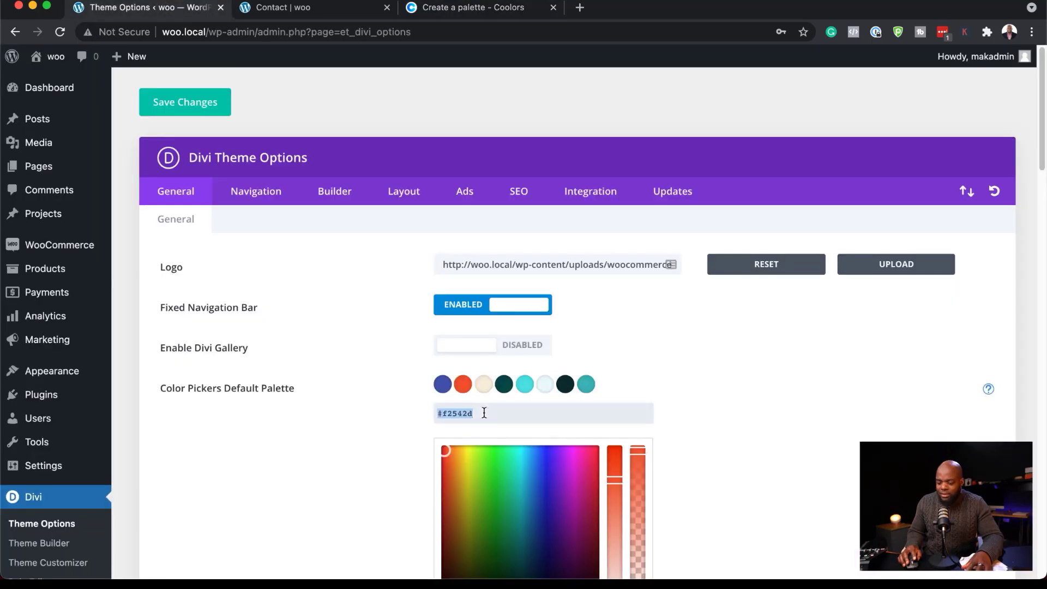
left_click(484, 384)
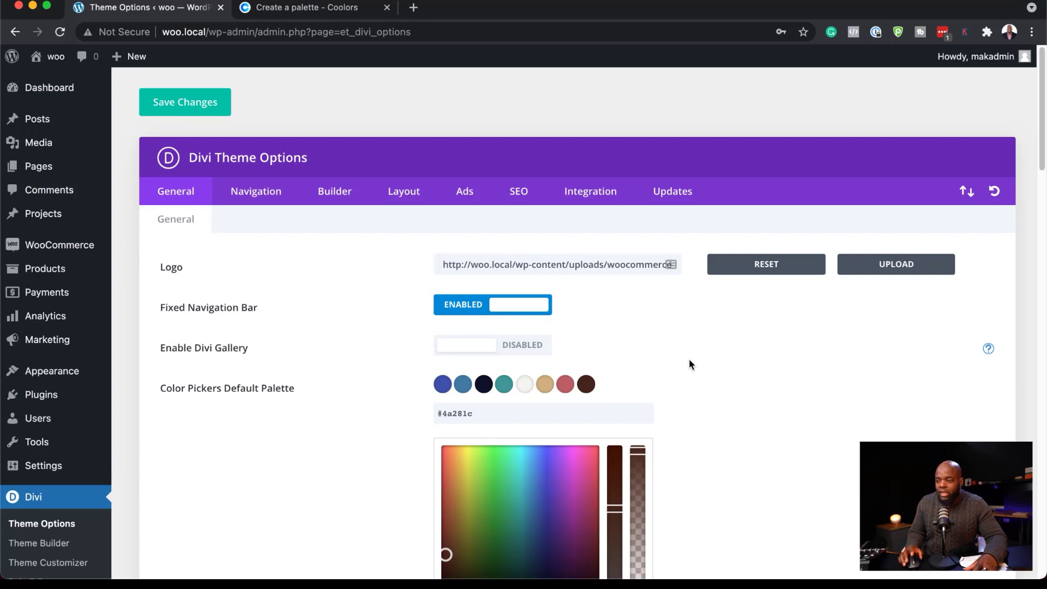
Open the default website template's global header in the Theme Builder and set the header section's desktop background to #f6f5f3.
mouse_move(109, 452)
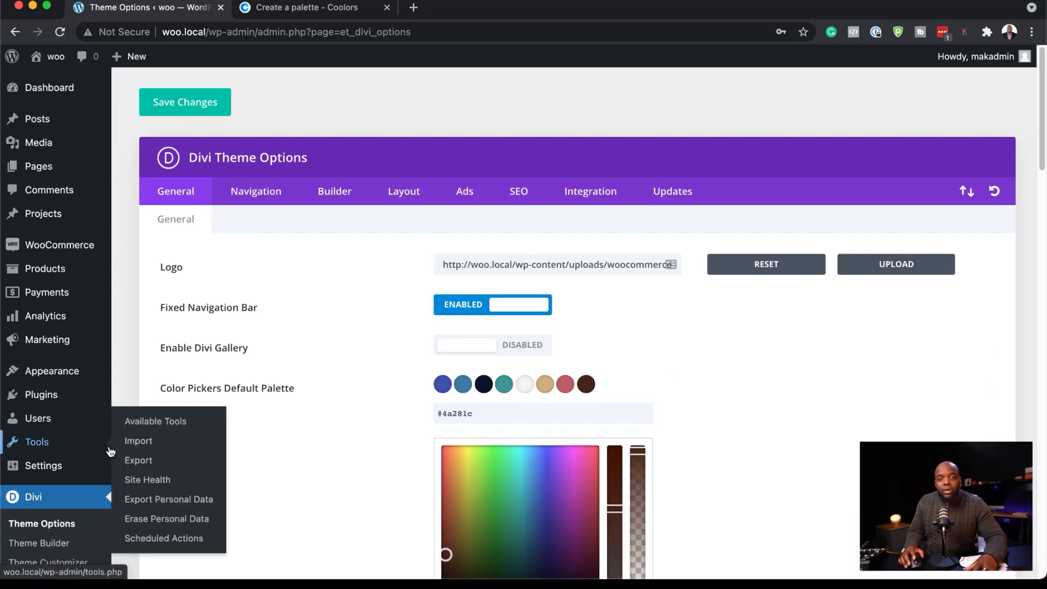
left_click(66, 546)
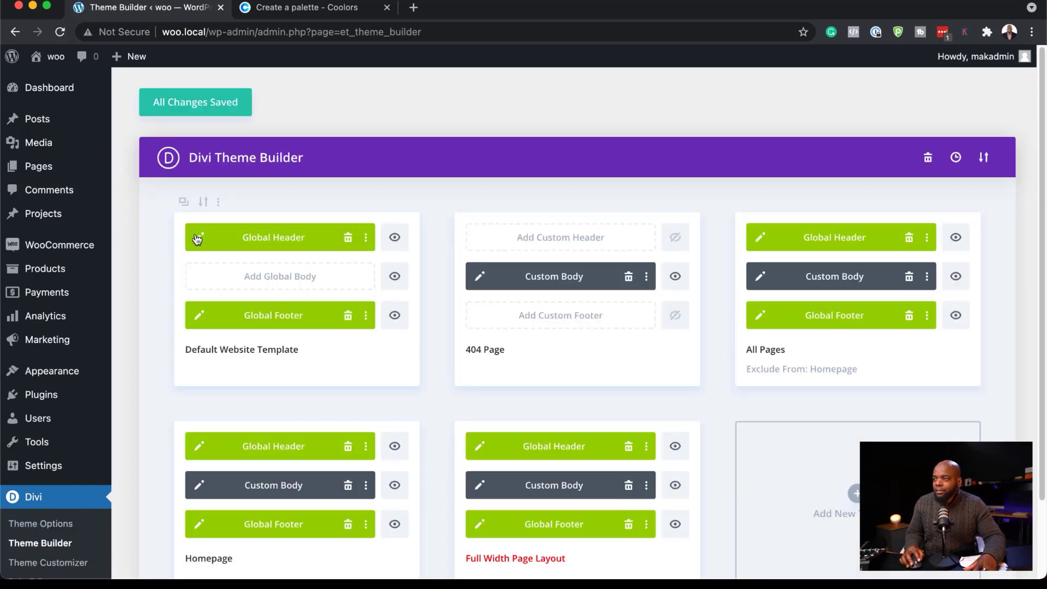
left_click(200, 239)
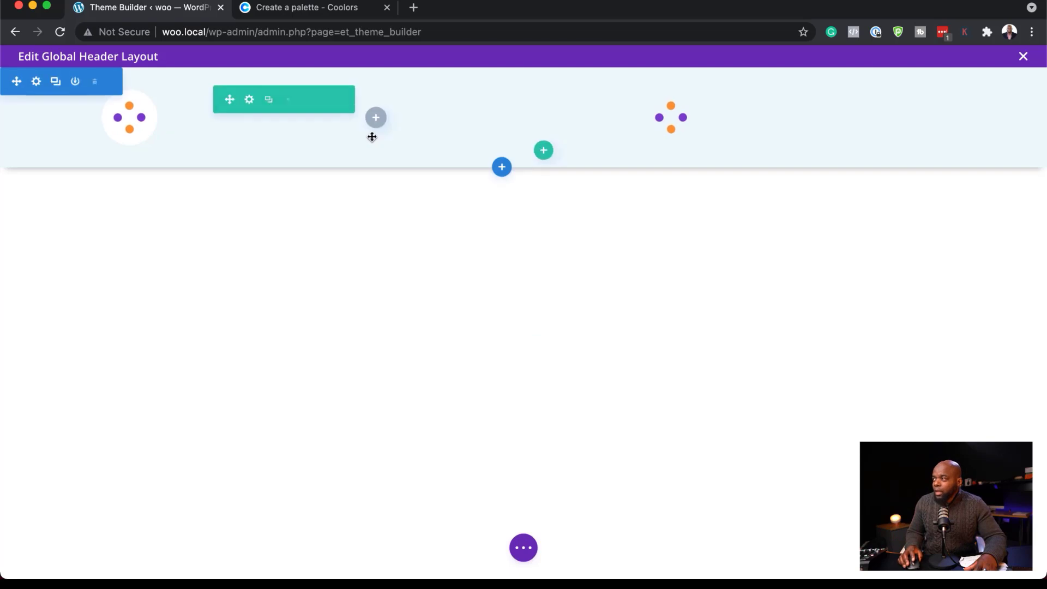
left_click(40, 87)
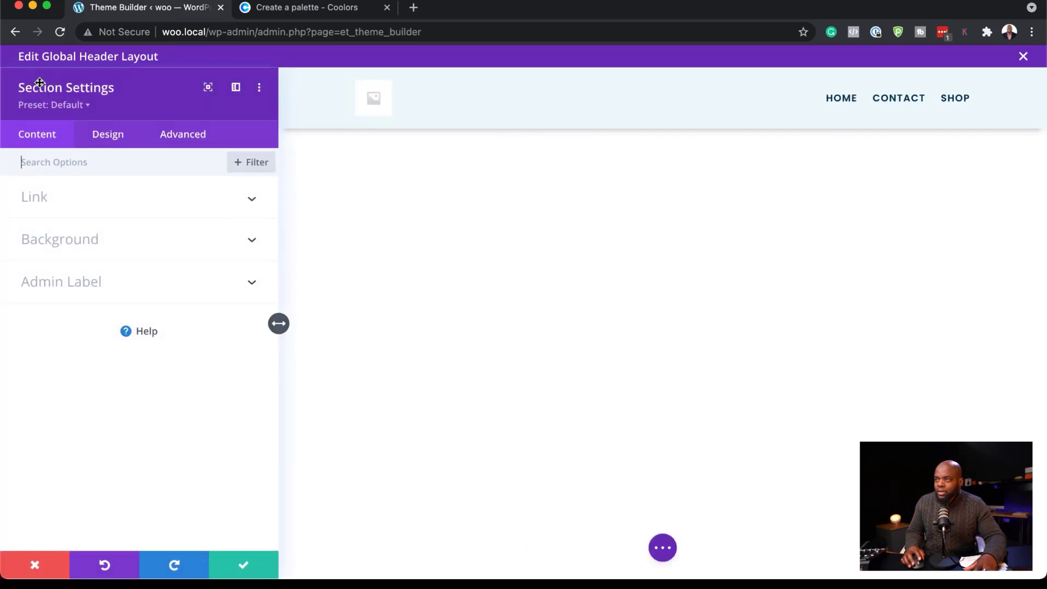
left_click(90, 240)
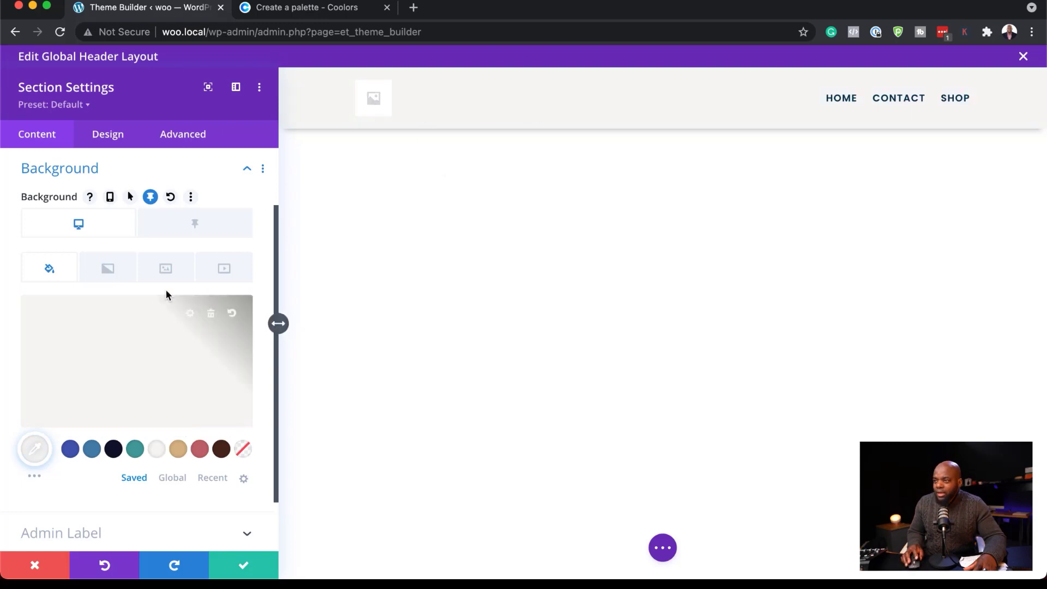
Try #4a281c and #4357ad as the header section's sticky background, settle on #4680aa, and save the section settings.
left_click(214, 226)
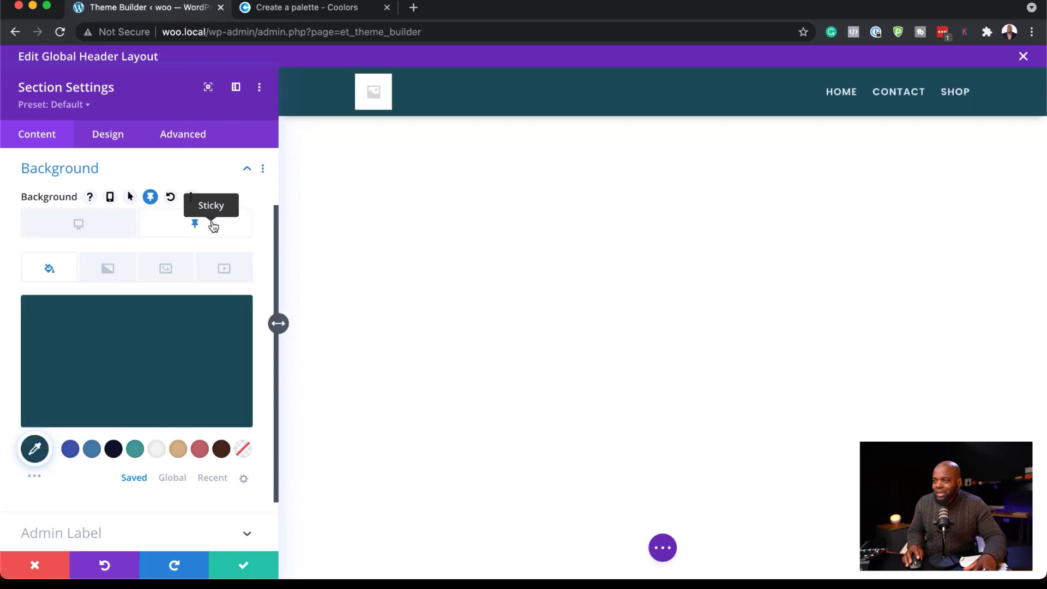
mouse_move(196, 332)
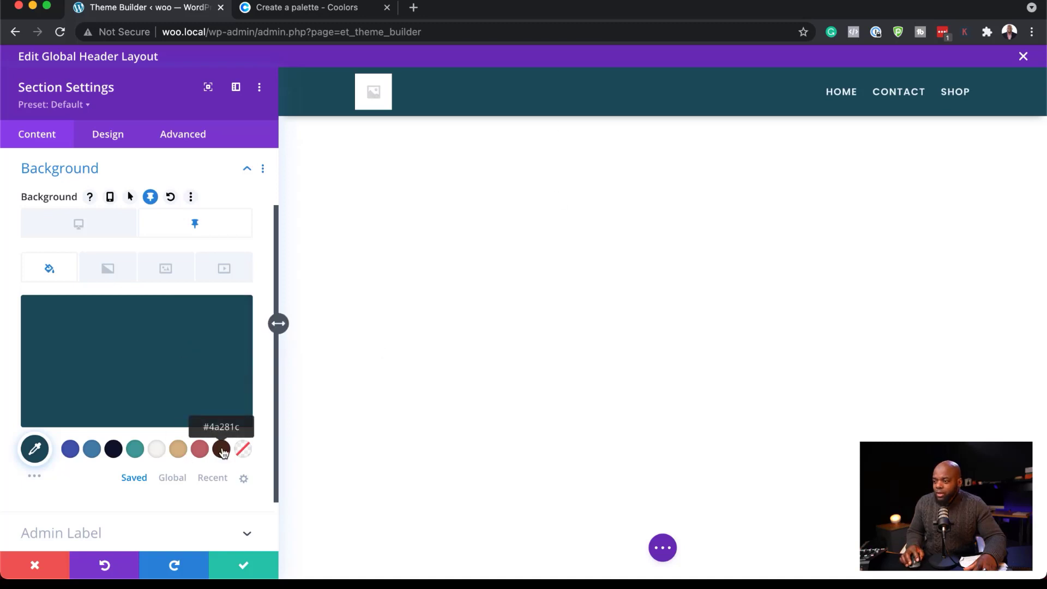
left_click(221, 451)
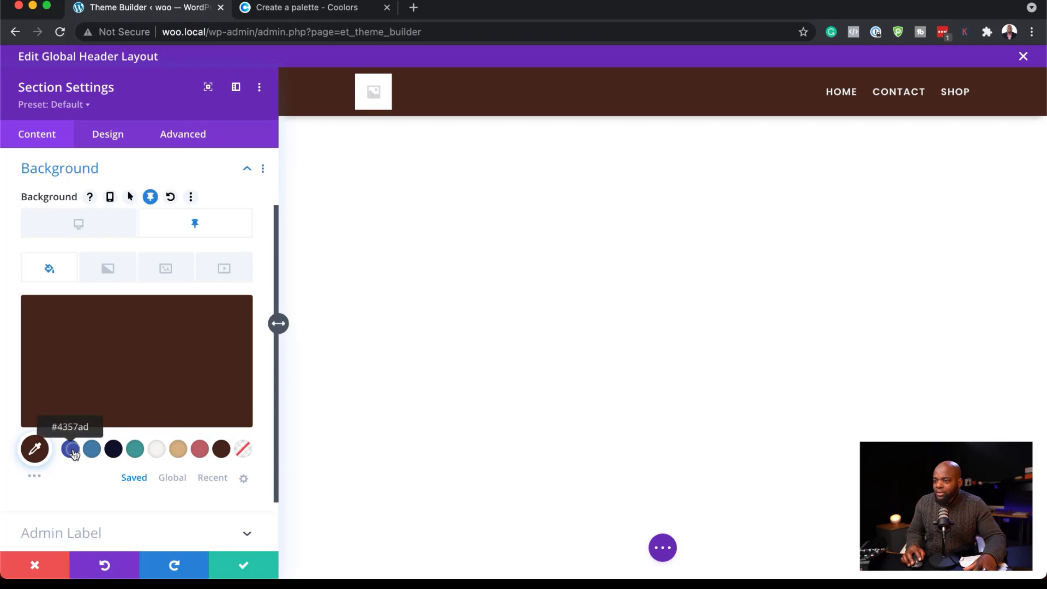
left_click(71, 452)
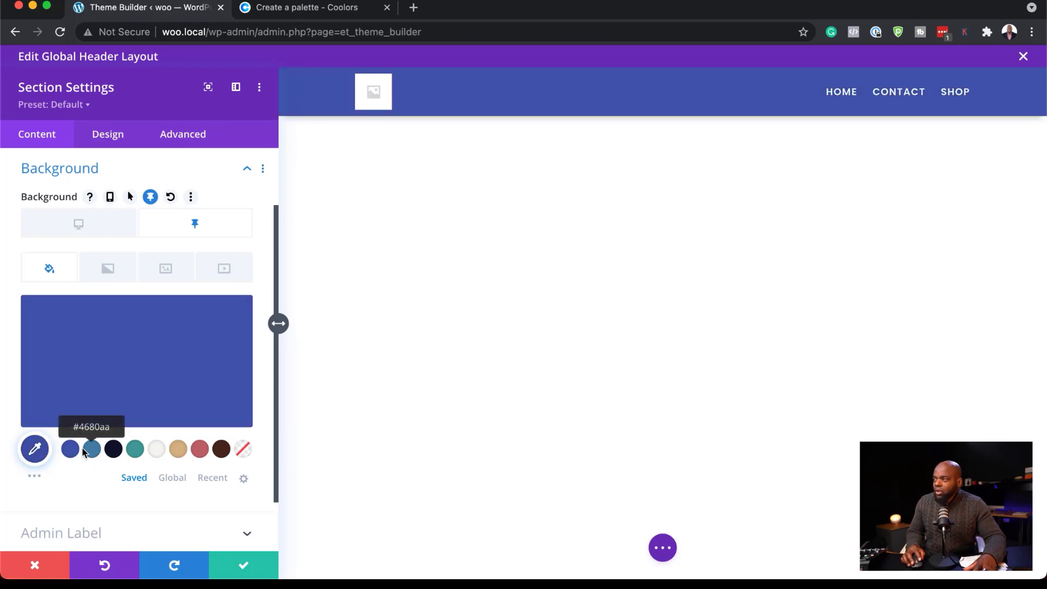
left_click(94, 453)
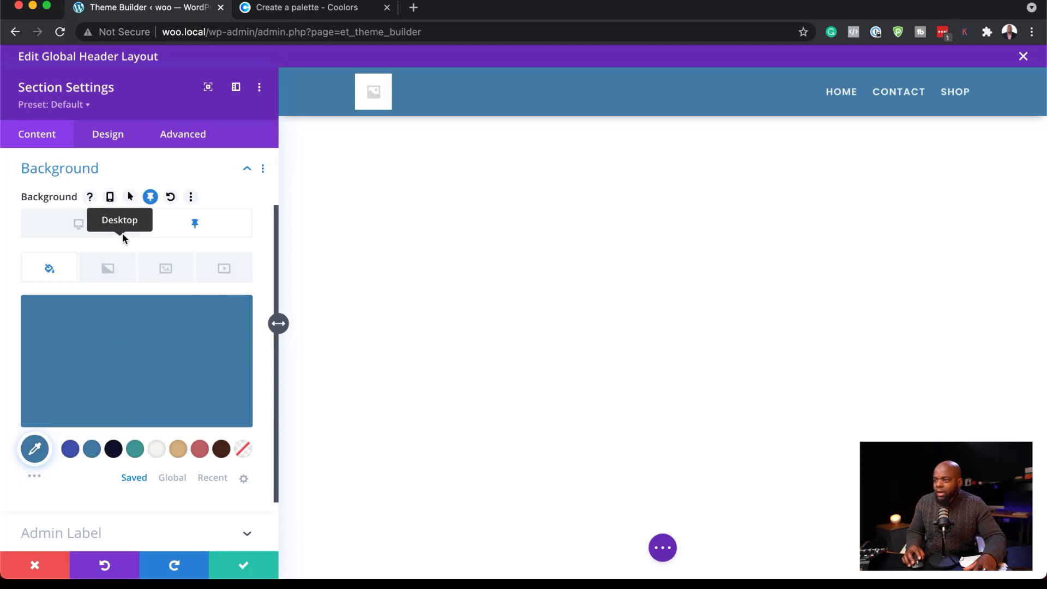
scroll(111, 207, "up", 2)
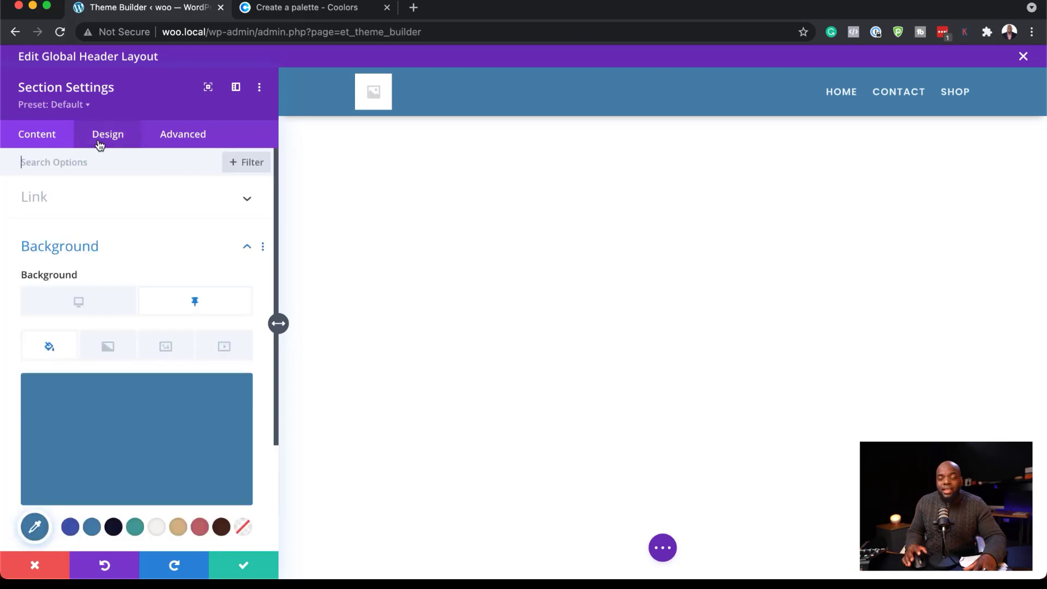
left_click(244, 565)
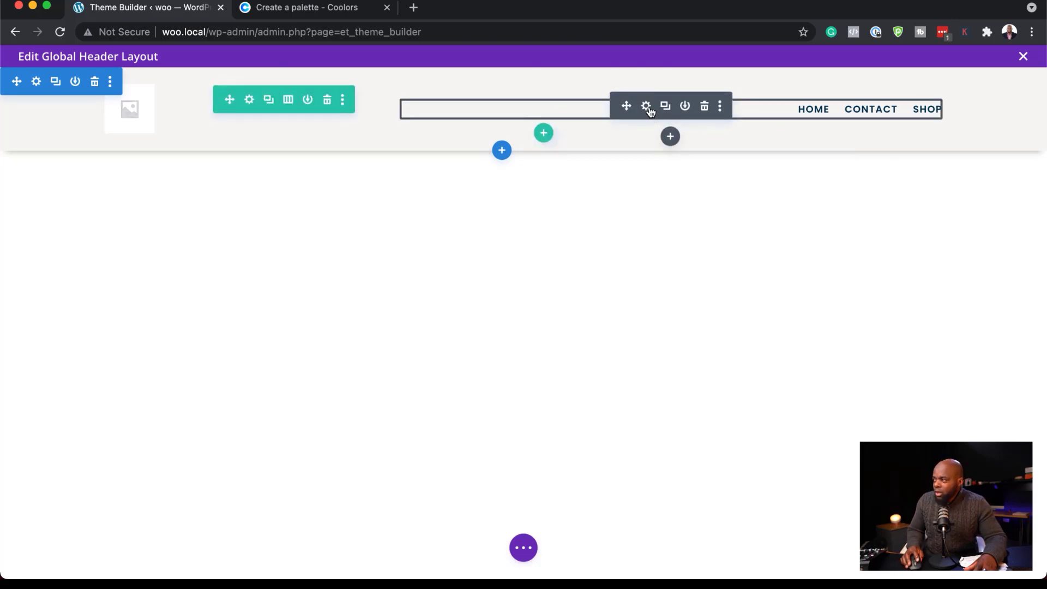
Set the header menu's active link color to #4a281c for desktop and #f6f5f3 for sticky, and save the menu settings.
left_click(647, 107)
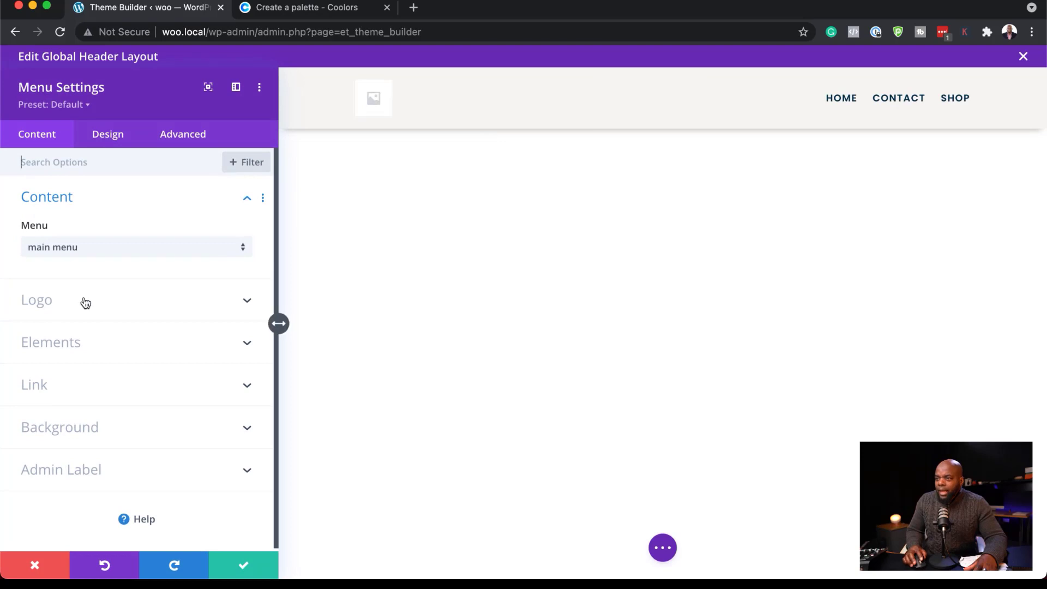
left_click(121, 136)
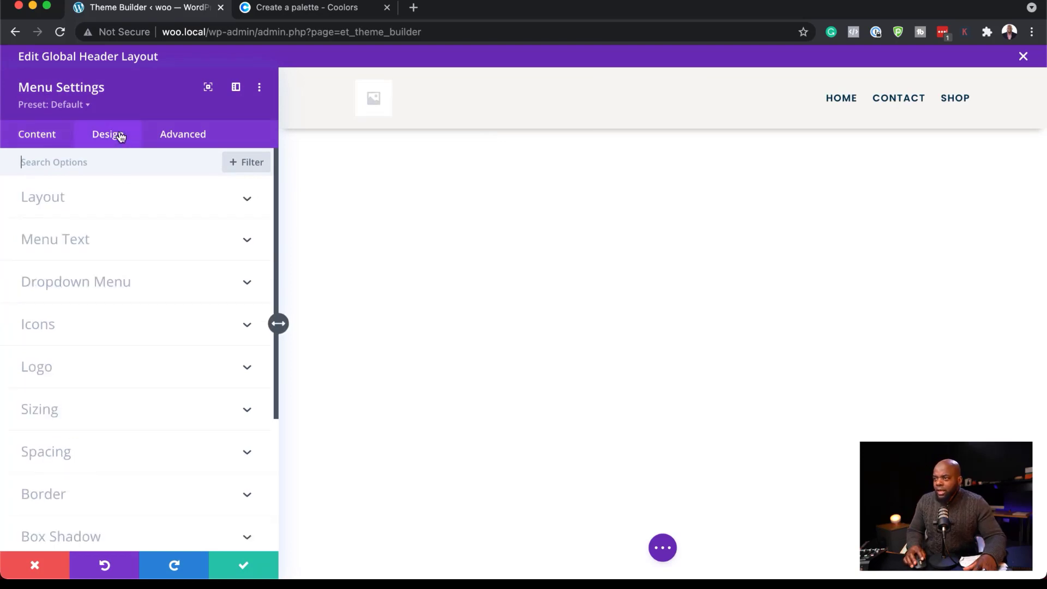
left_click(90, 241)
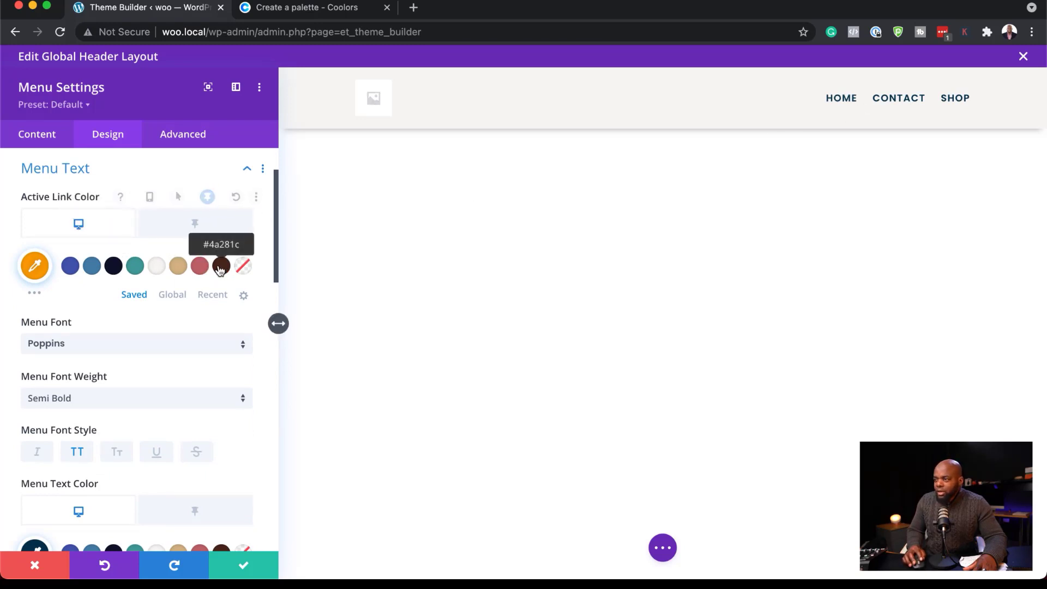
left_click(221, 267)
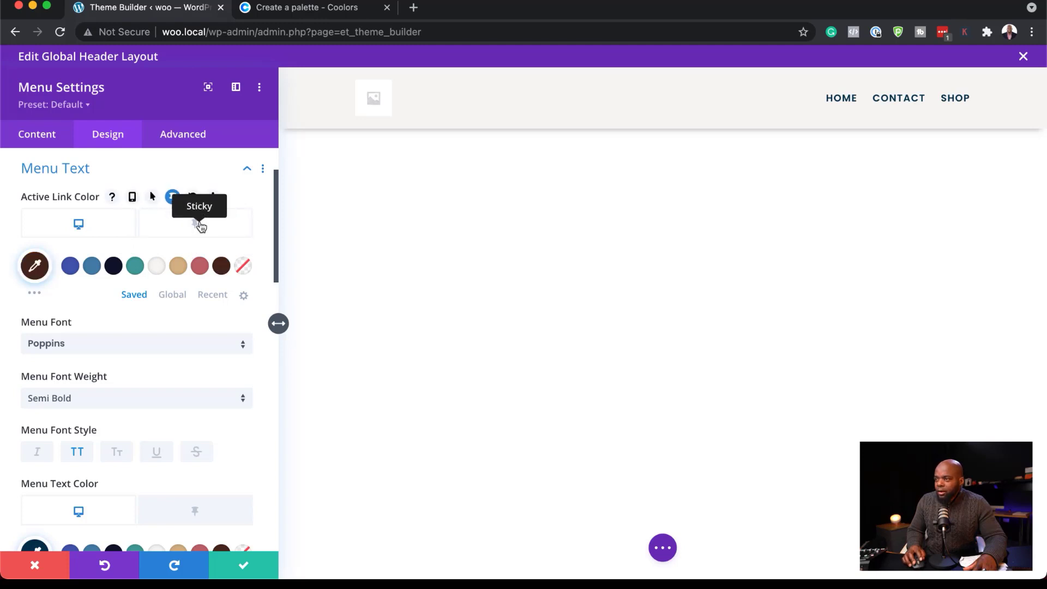
left_click(201, 227)
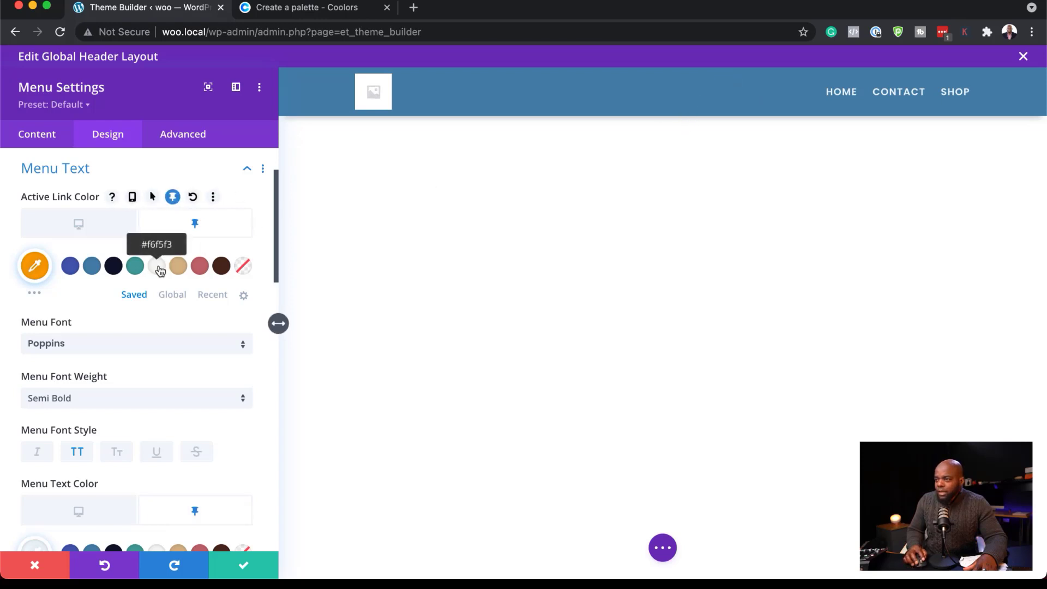
left_click(154, 268)
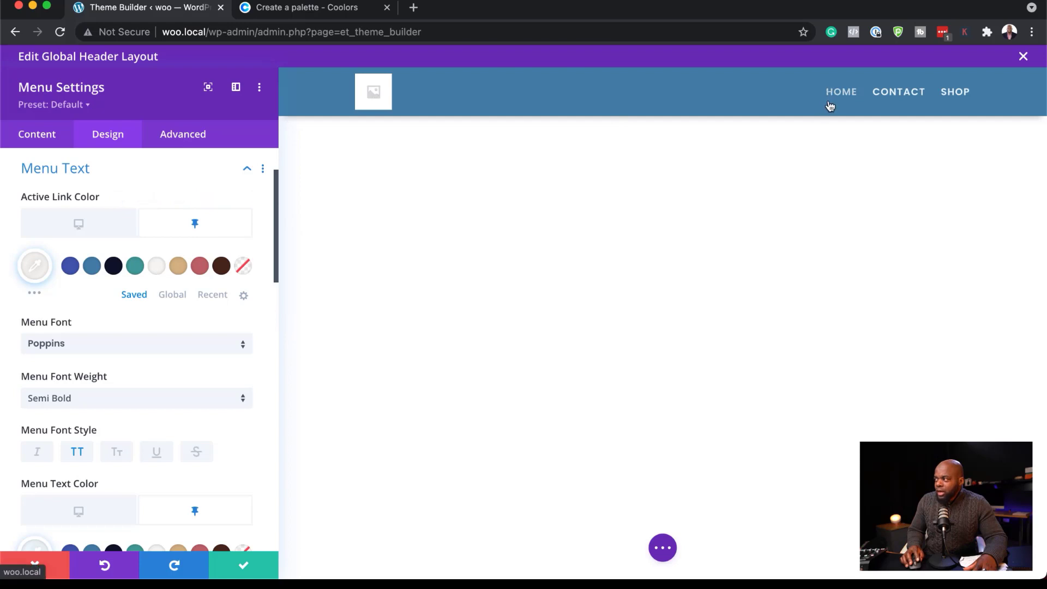
left_click(243, 568)
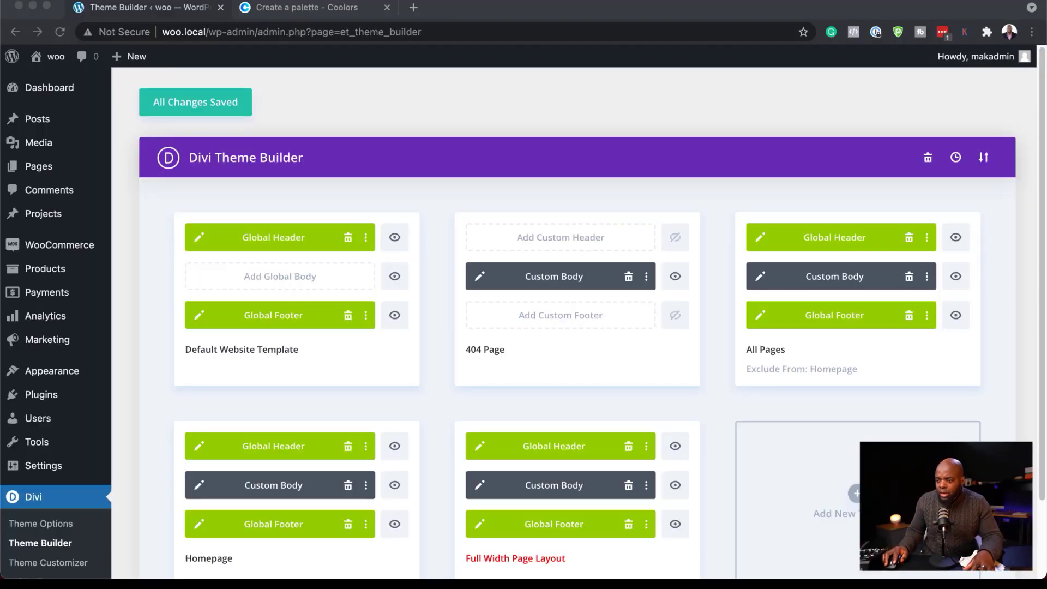
Upload DIVI-STARTER.png from the Desktop as the site logo in the Divi Theme Options and save the changes.
left_click(68, 530)
left_click(68, 530)
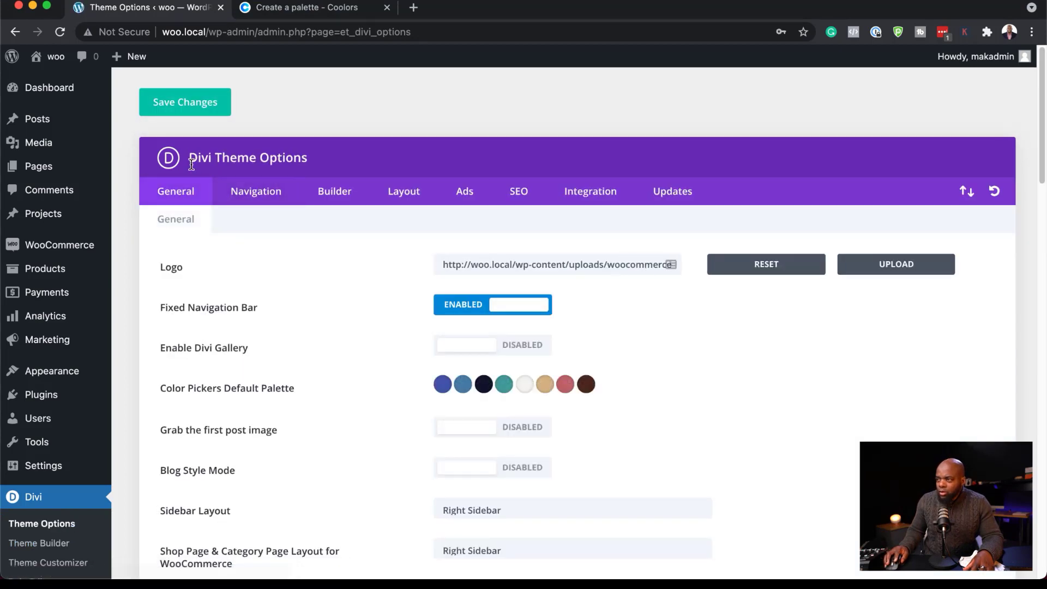
left_click(894, 266)
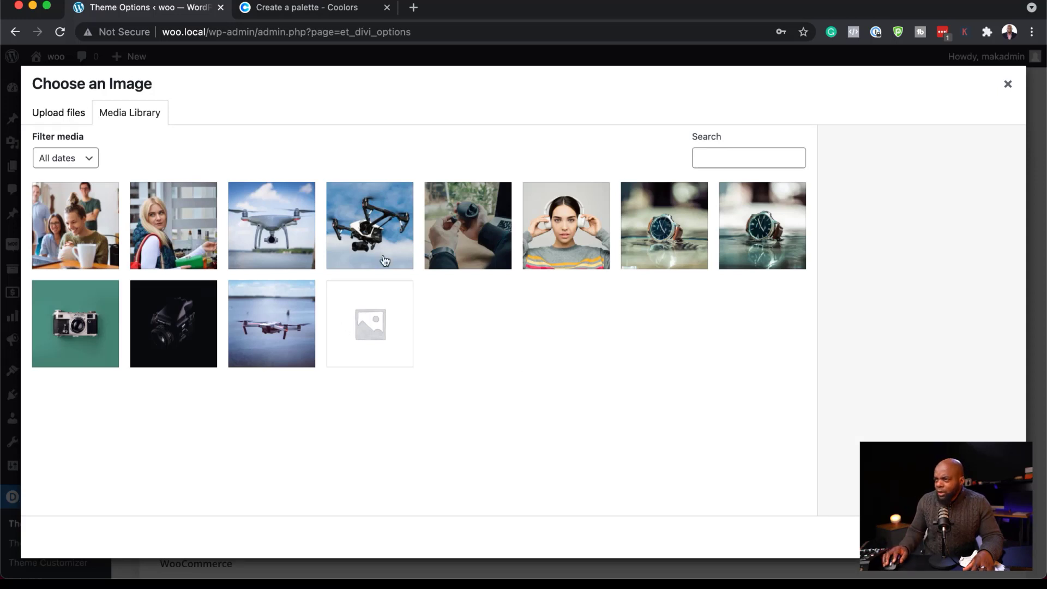
left_click(71, 114)
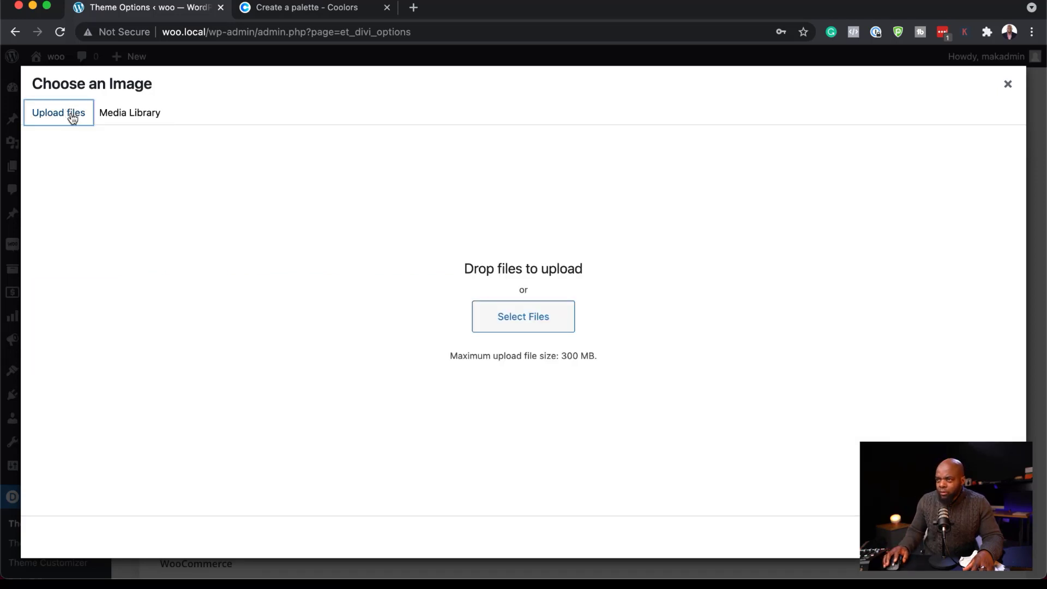
left_click(546, 324)
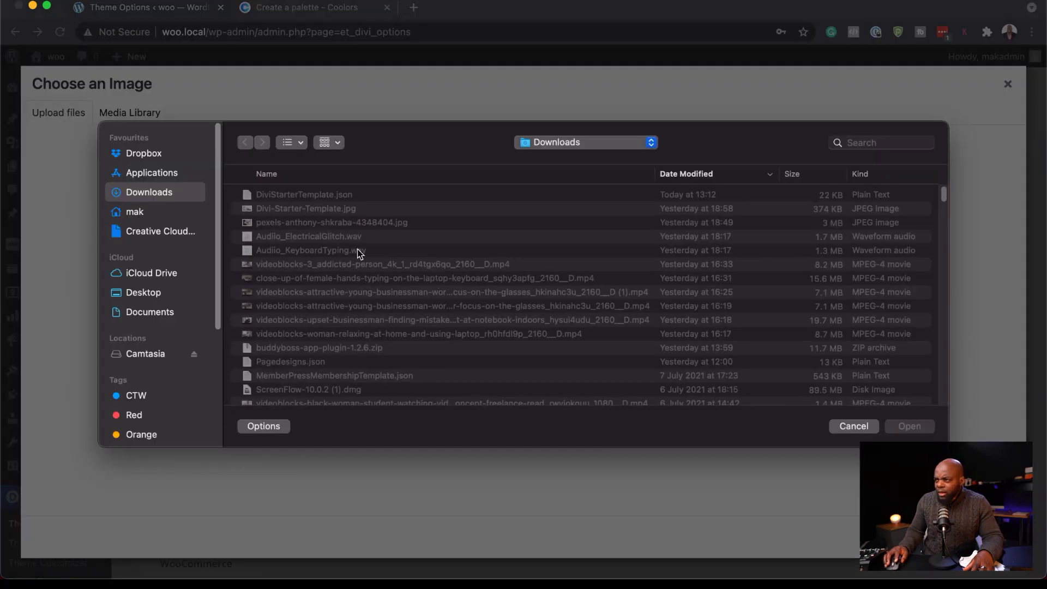
left_click(167, 293)
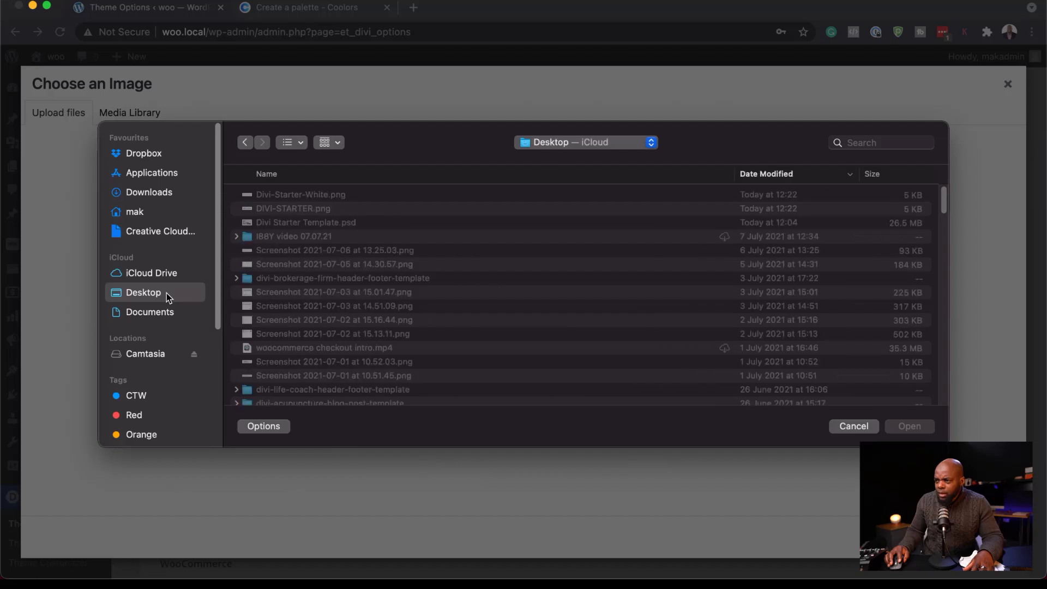
double_click(350, 211)
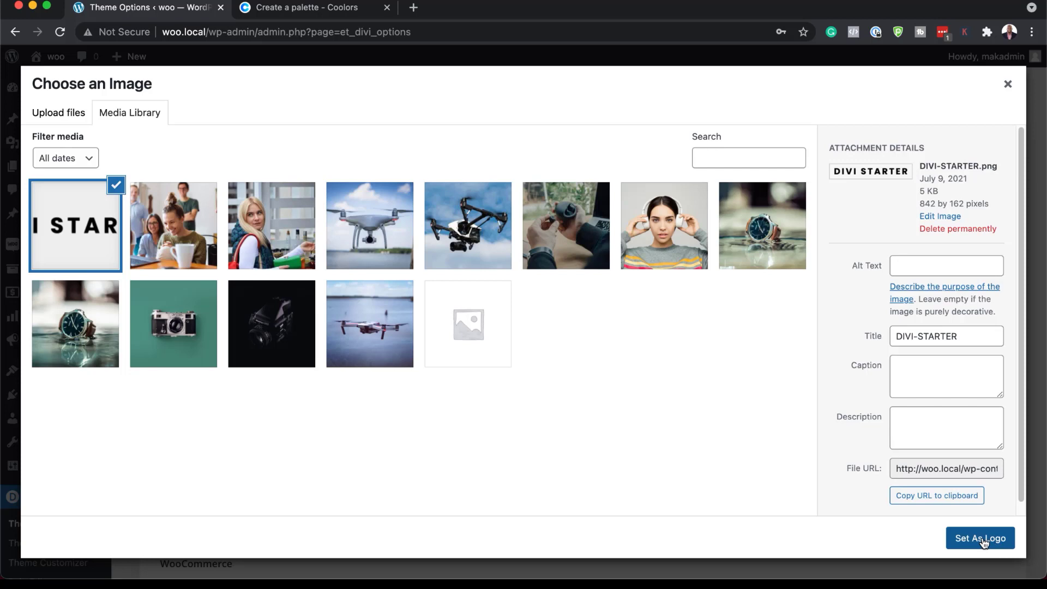
left_click(983, 541)
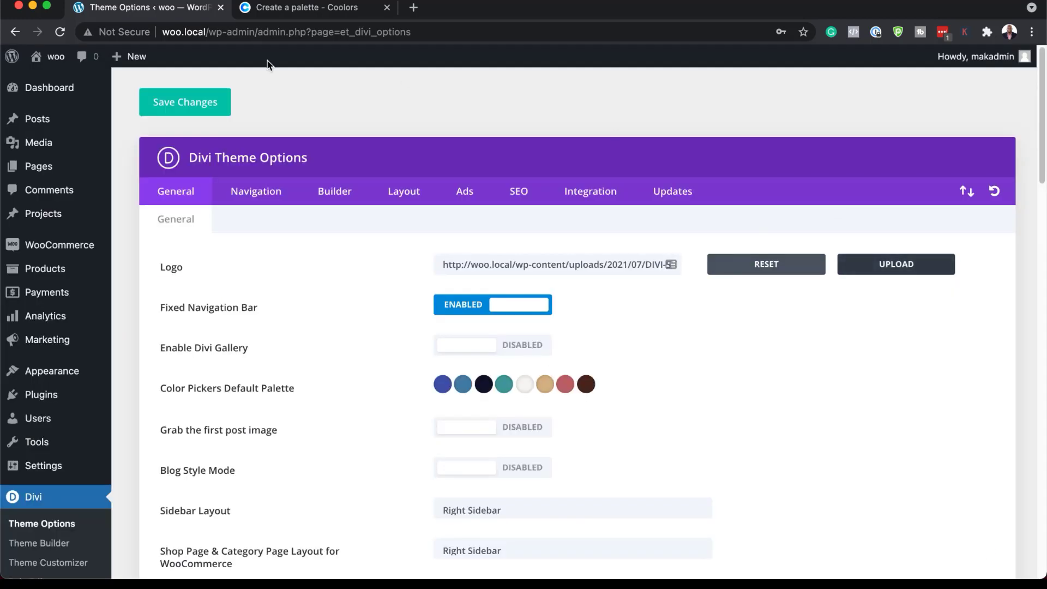
left_click(199, 104)
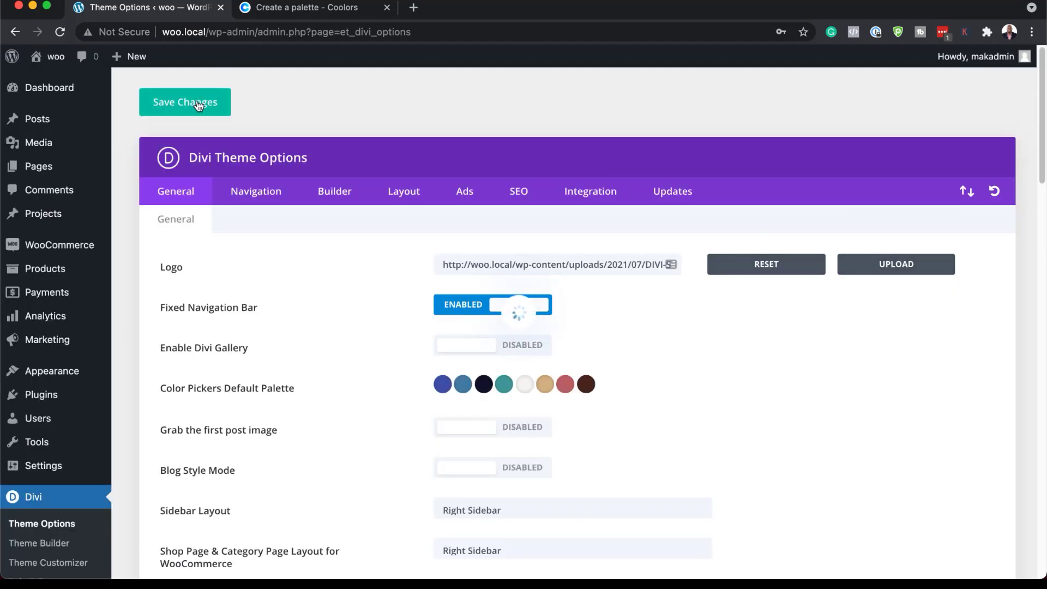
Open the live site in a new browser tab and check the new logo in the header, sticky header and footer.
mouse_move(52, 56)
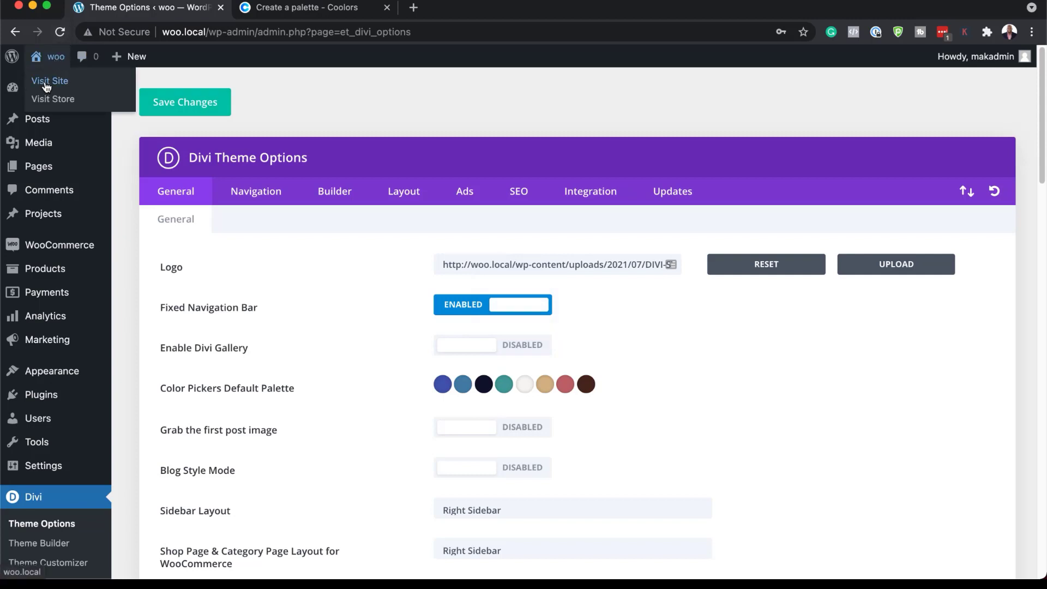
left_click(46, 82, "super")
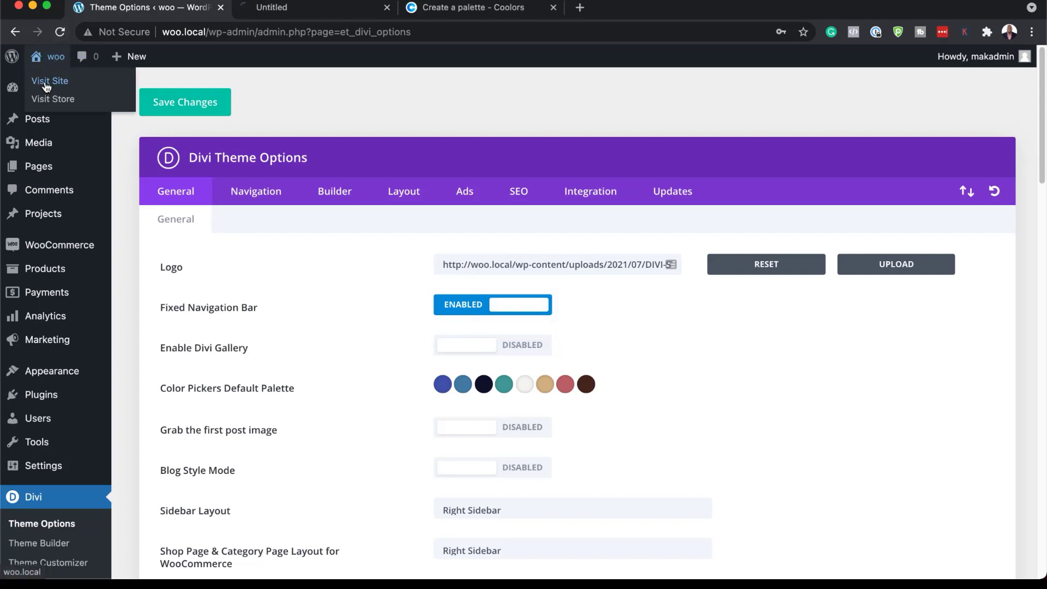
left_click(347, 15)
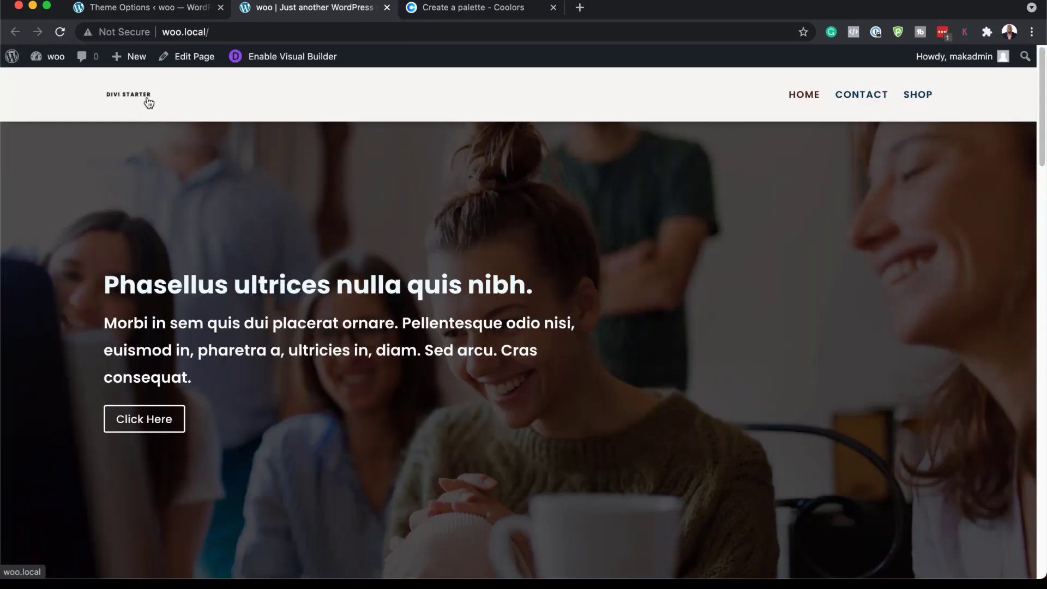
scroll(407, 460, "down", 15)
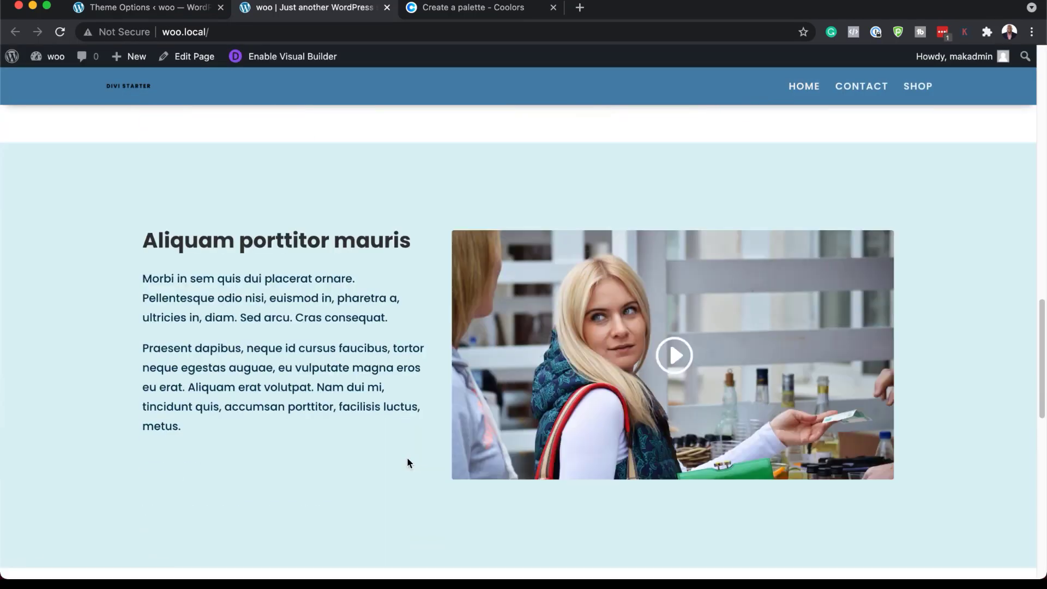
scroll(408, 463, "down", 10)
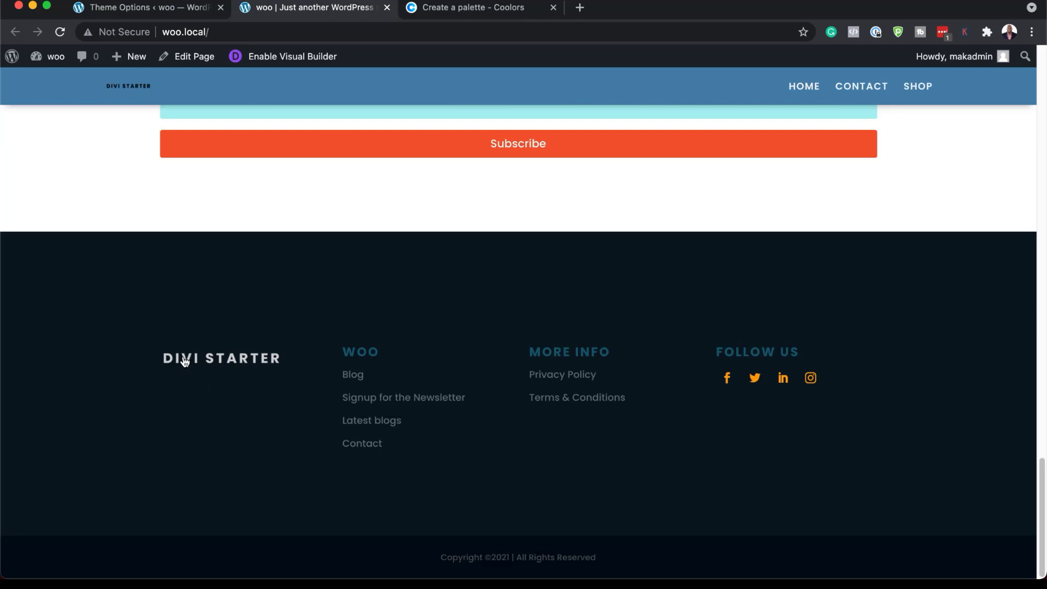
scroll(342, 420, "up", 20)
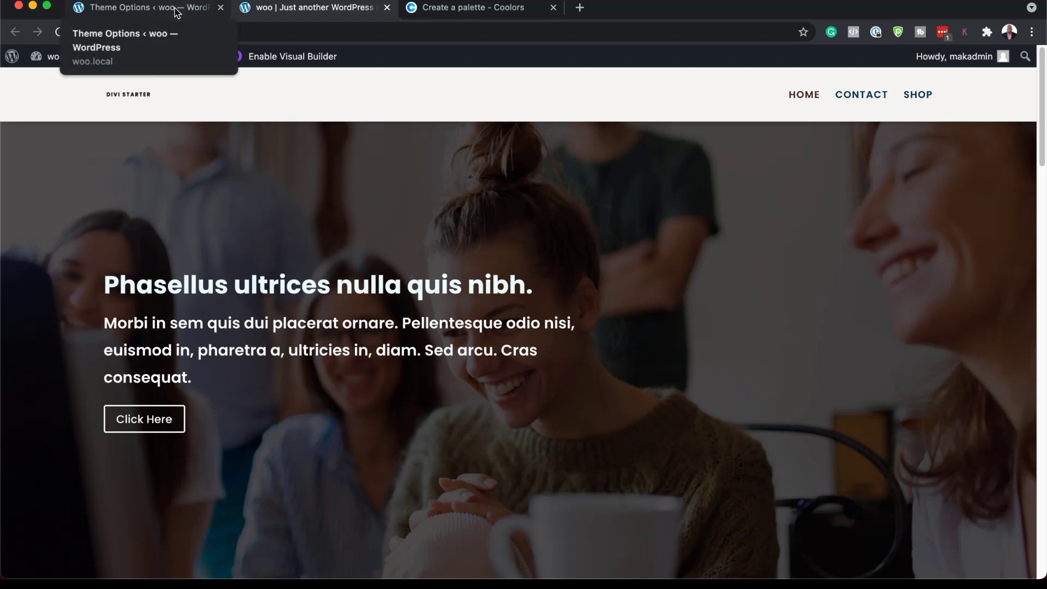
Return to the WordPress admin and open the default website template's global header in the Divi Theme Builder.
left_click(139, 12)
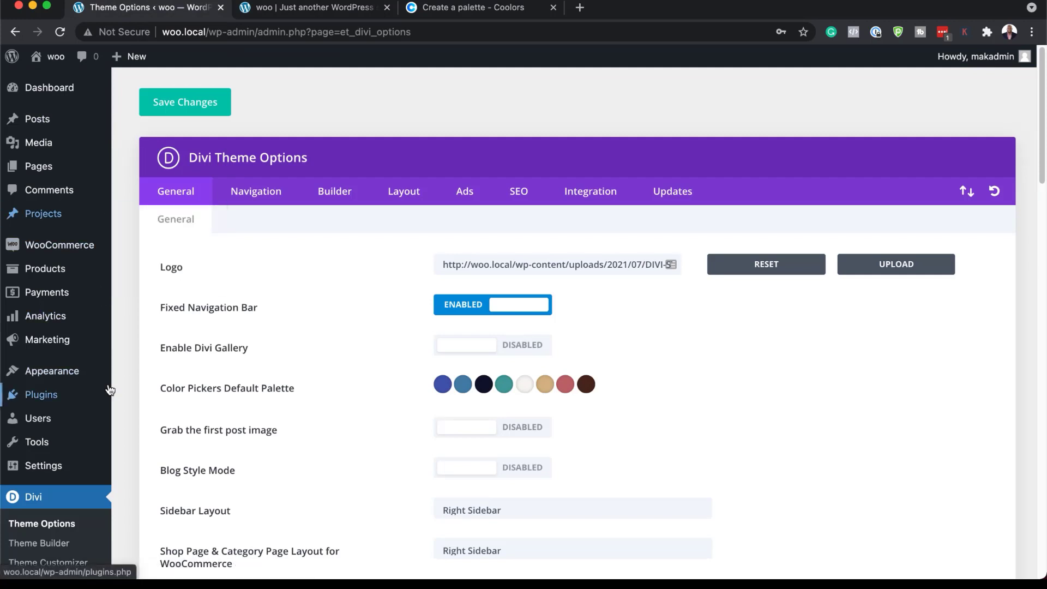
scroll(99, 382, "down", 2)
left_click(61, 488)
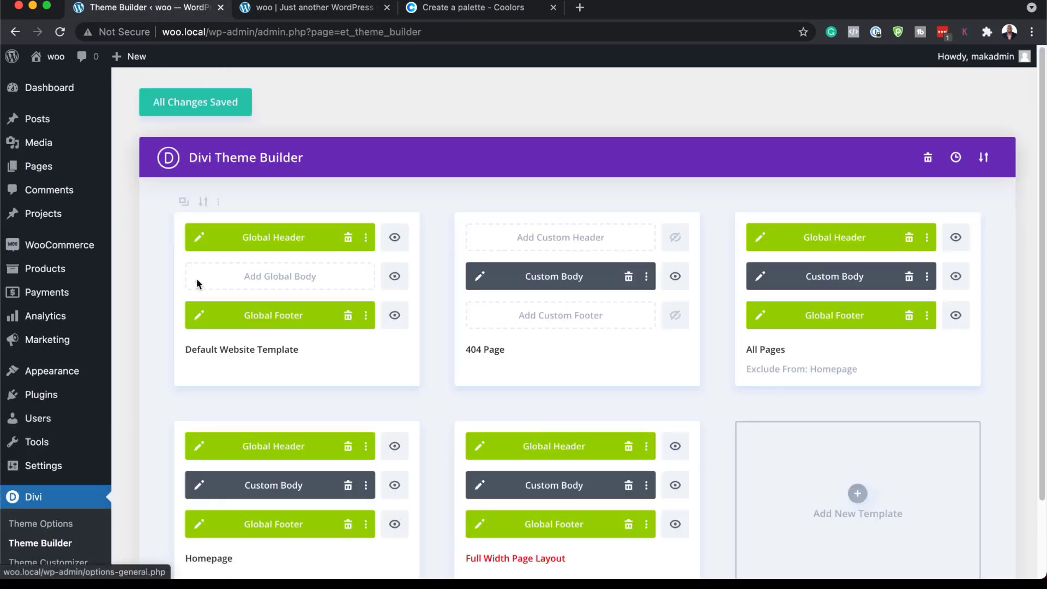
left_click(201, 239)
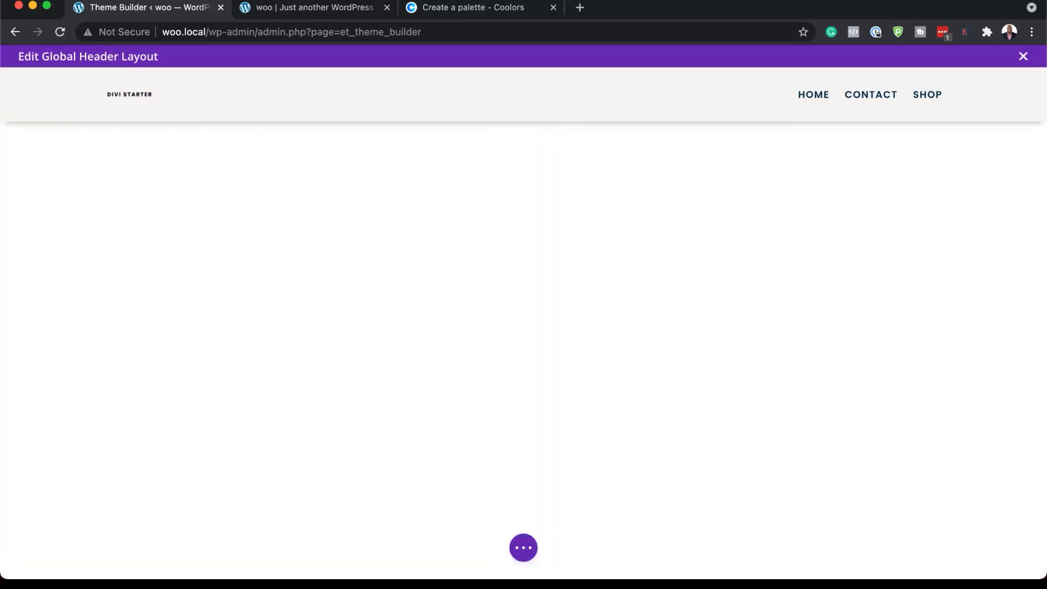
Find the logo image module in the header section's first column through the layers view and open its settings.
left_click(524, 548)
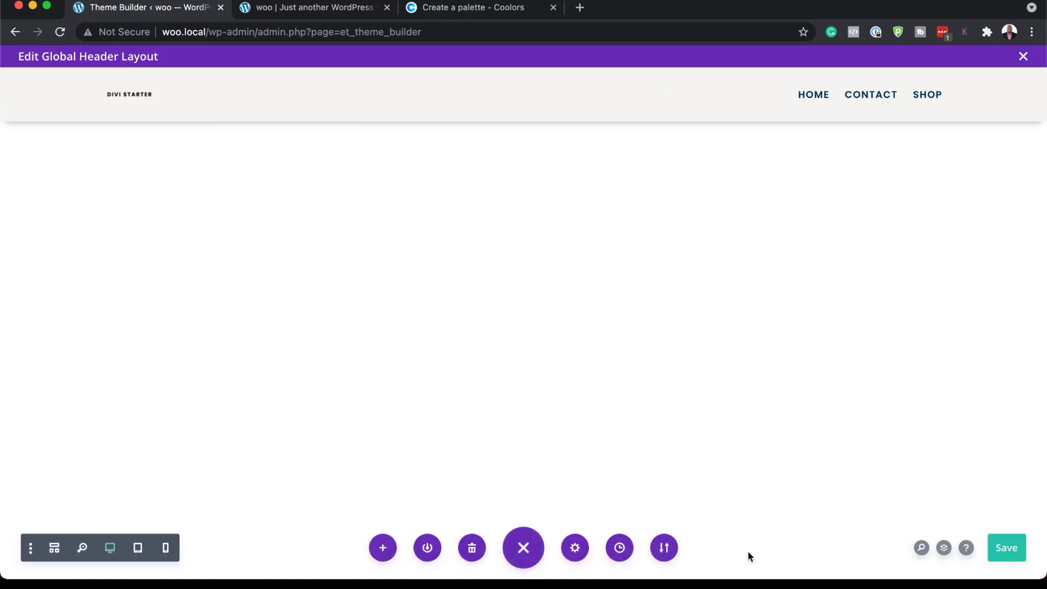
left_click(944, 548)
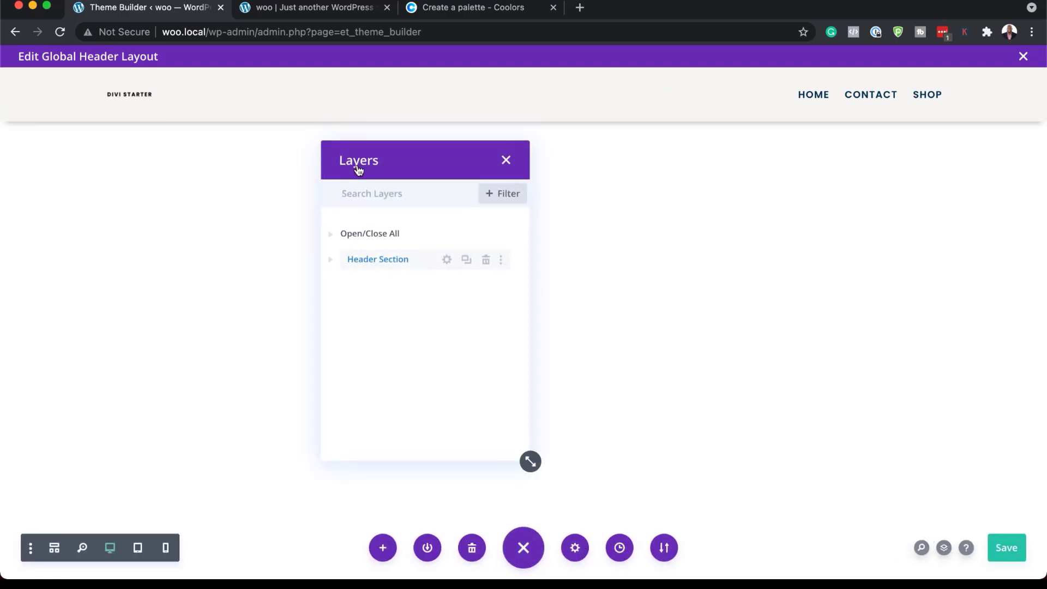
left_click(331, 260)
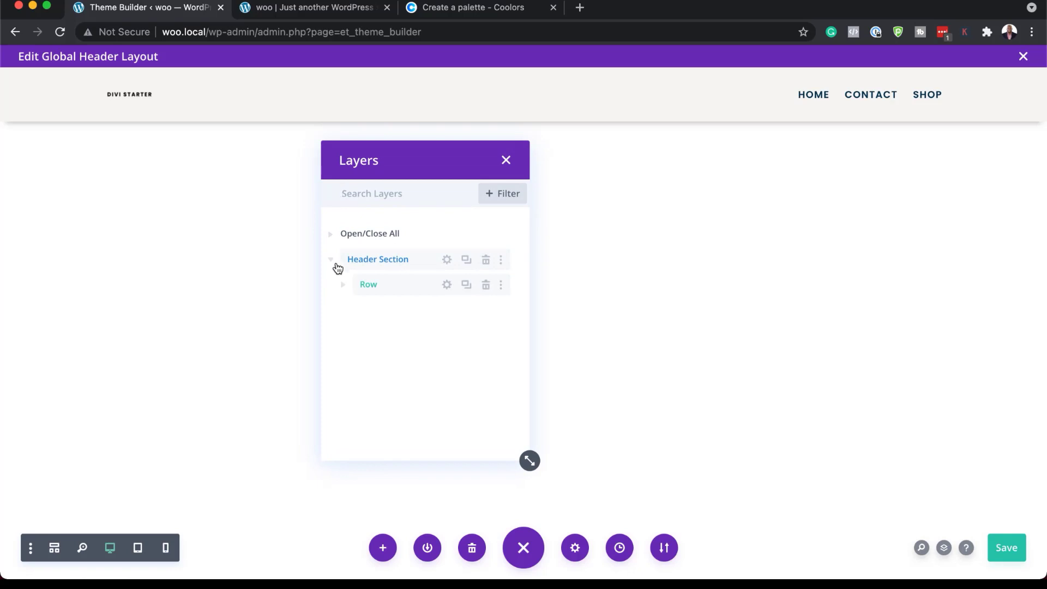
left_click(342, 287)
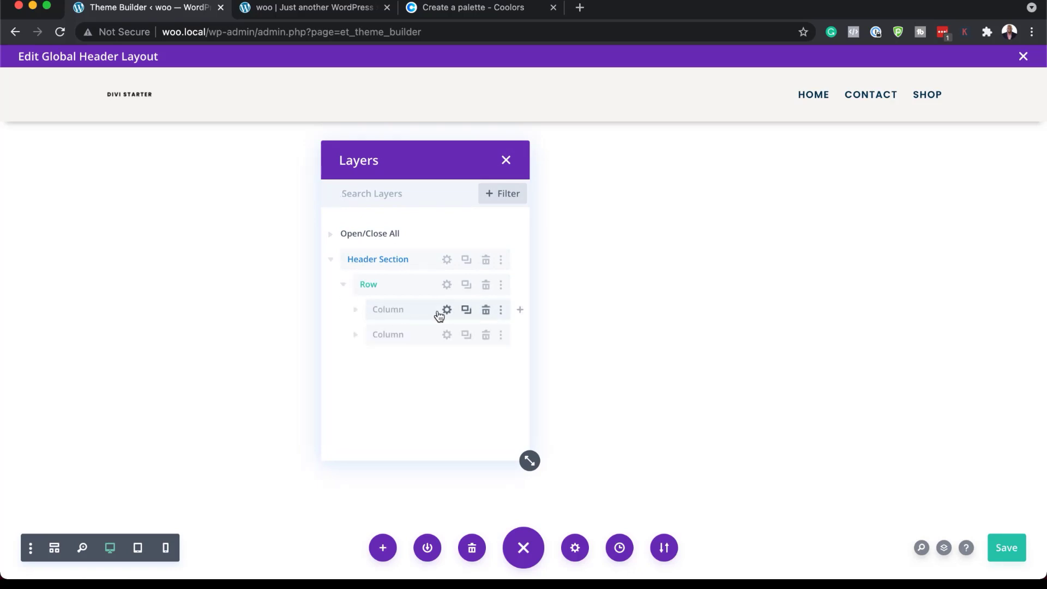
left_click(356, 312)
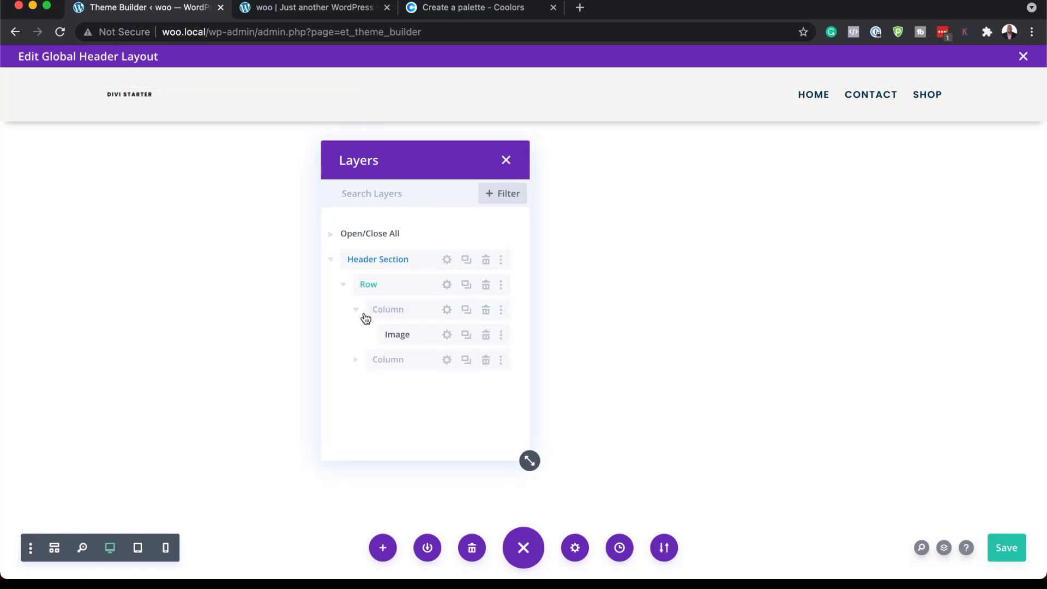
left_click(448, 335)
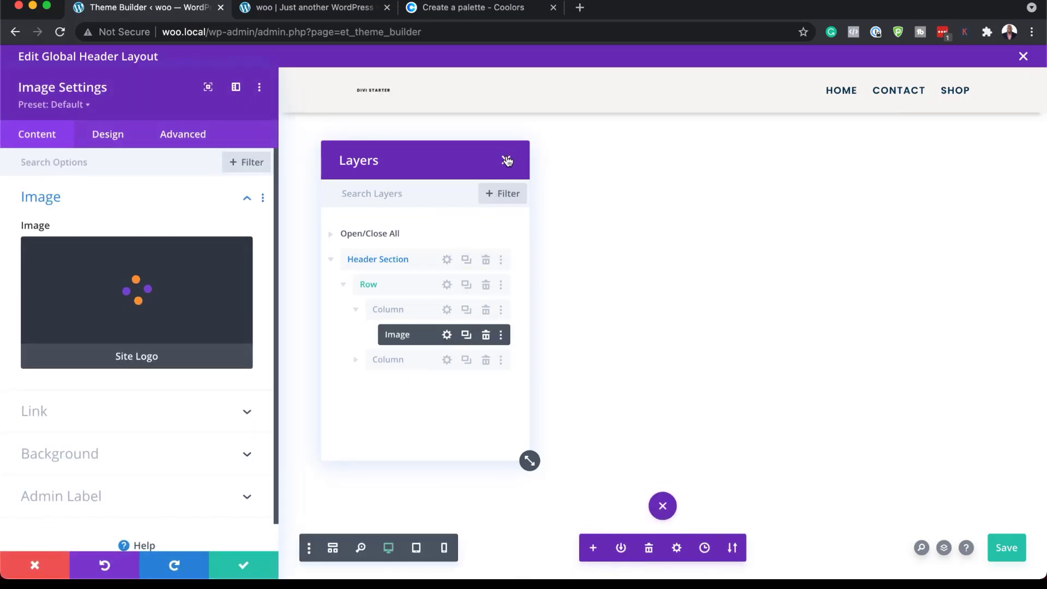
left_click(507, 161)
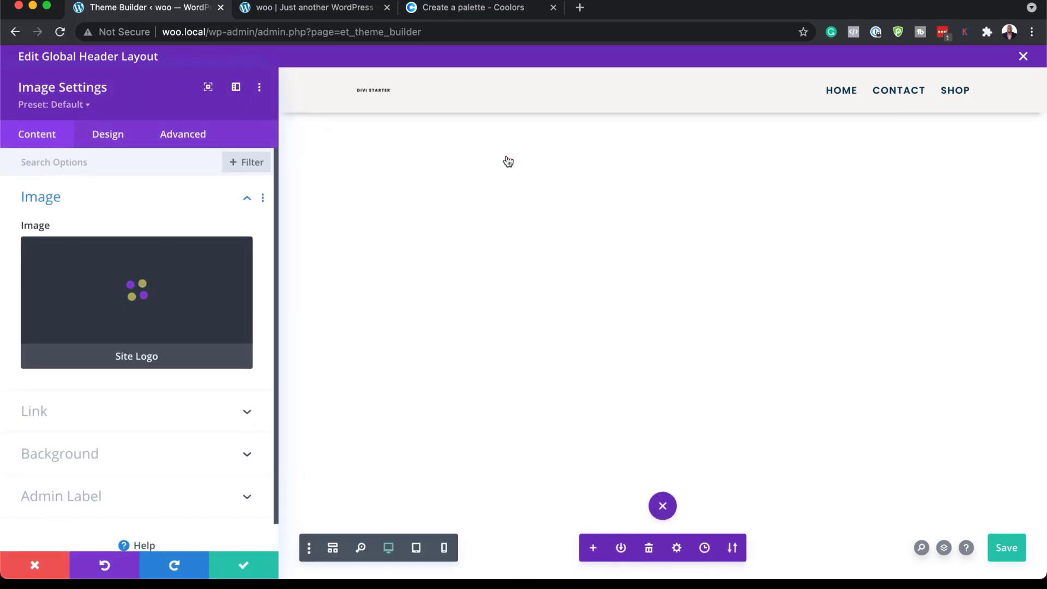
Set the logo image's max width to 44% in its sizing options, then save the image settings and the header layout.
left_click(125, 139)
left_click(87, 289)
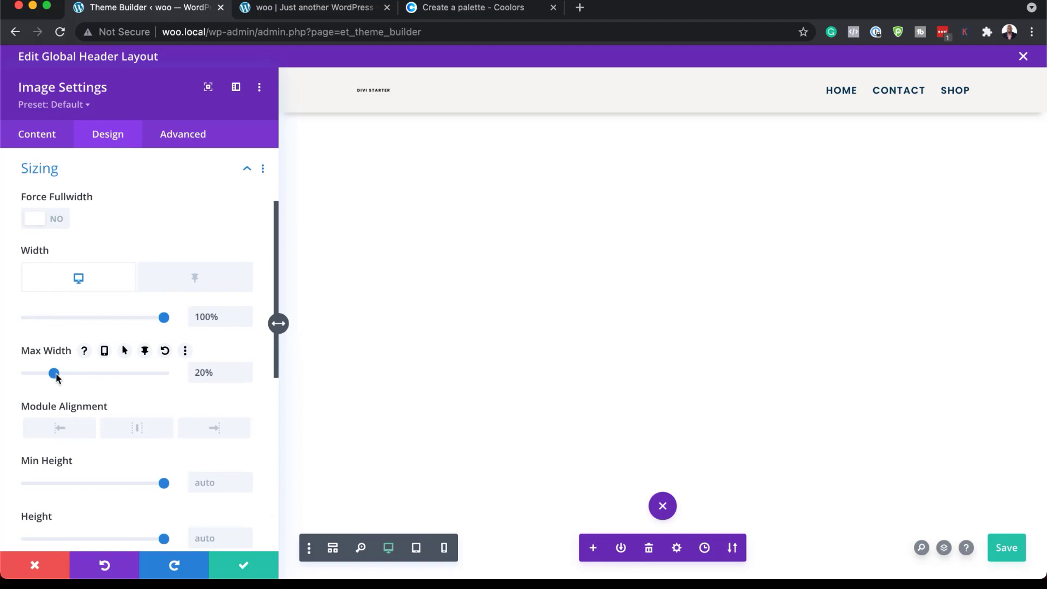
left_click_drag(56, 376, 87, 377)
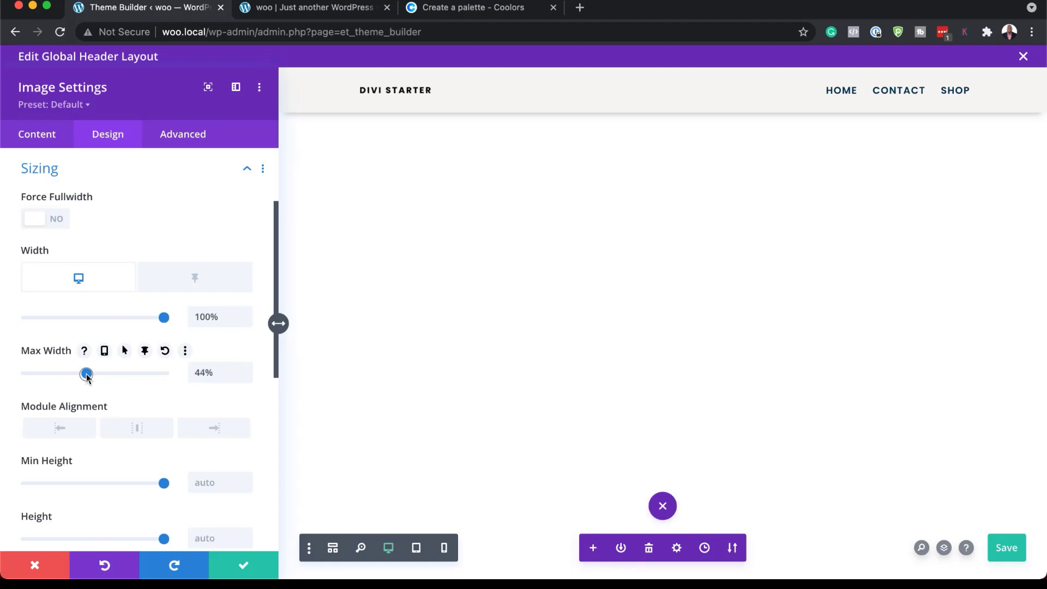
left_click(248, 567)
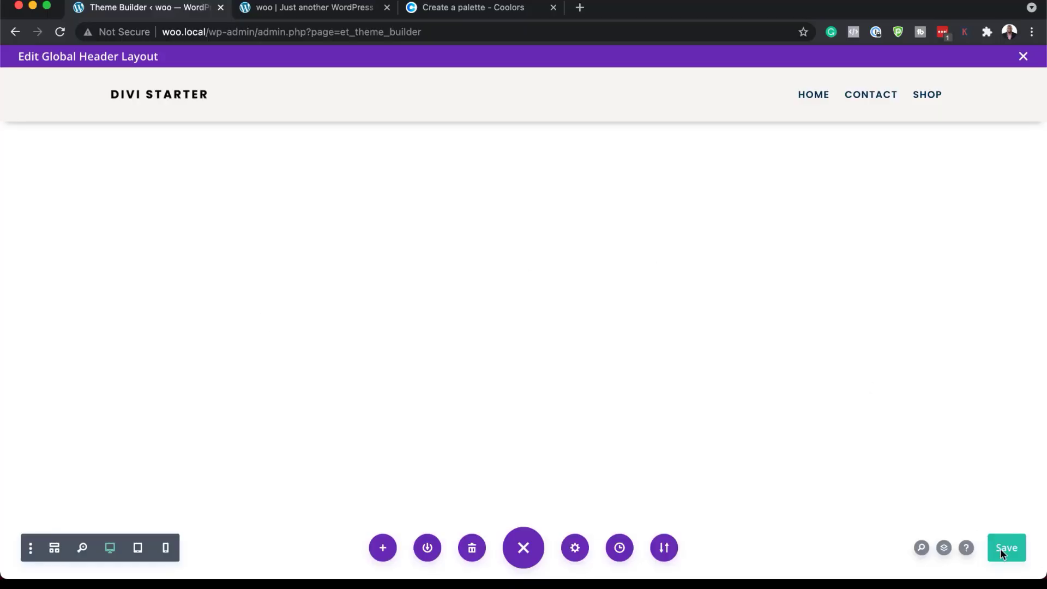
left_click(1003, 552)
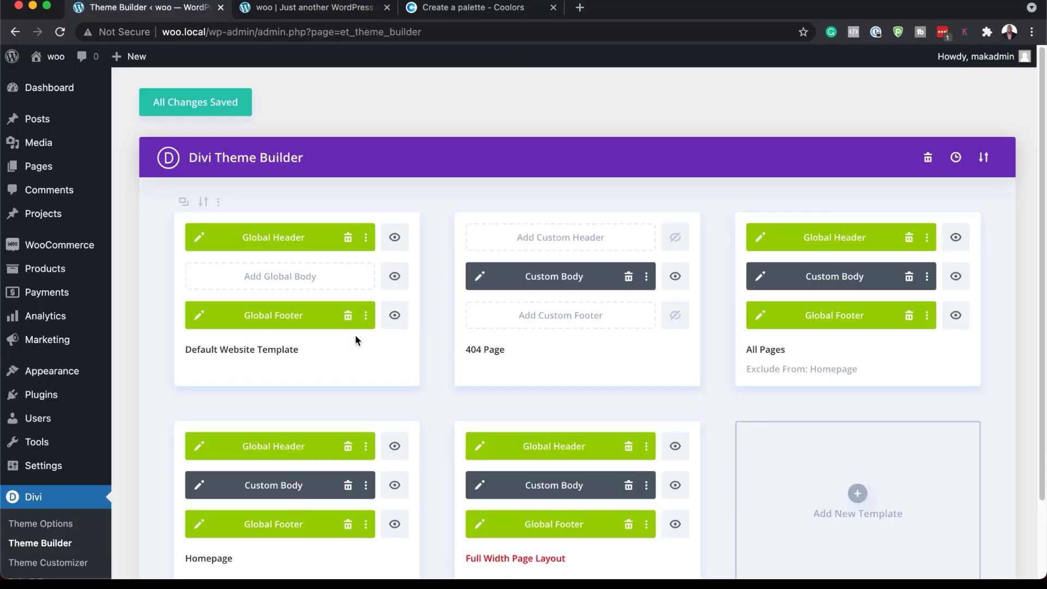
Open the Homepage template's custom body and look through its post content layout.
scroll(294, 507, "down", 1)
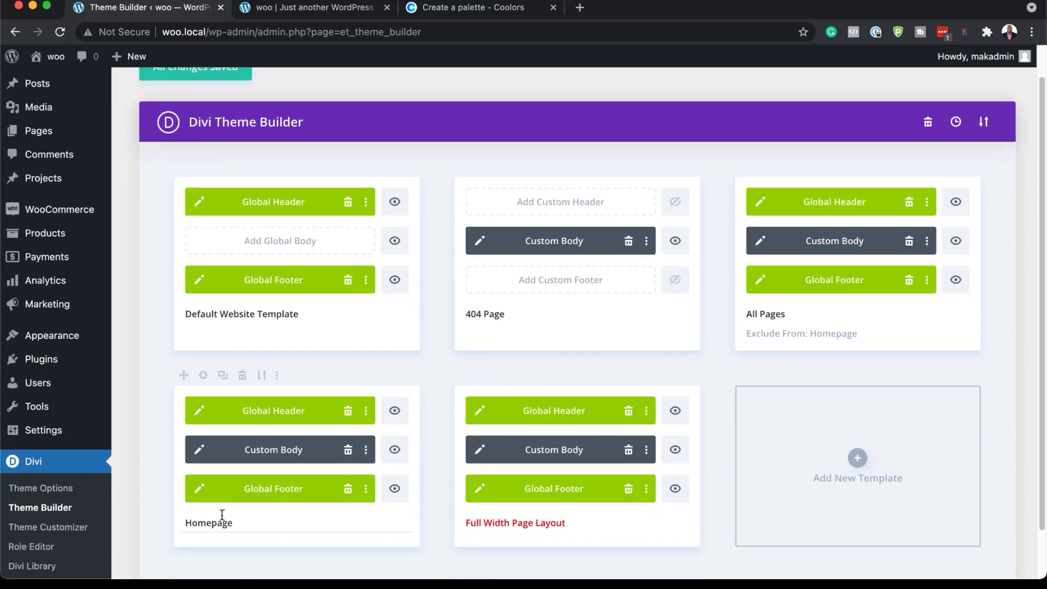
left_click(200, 450)
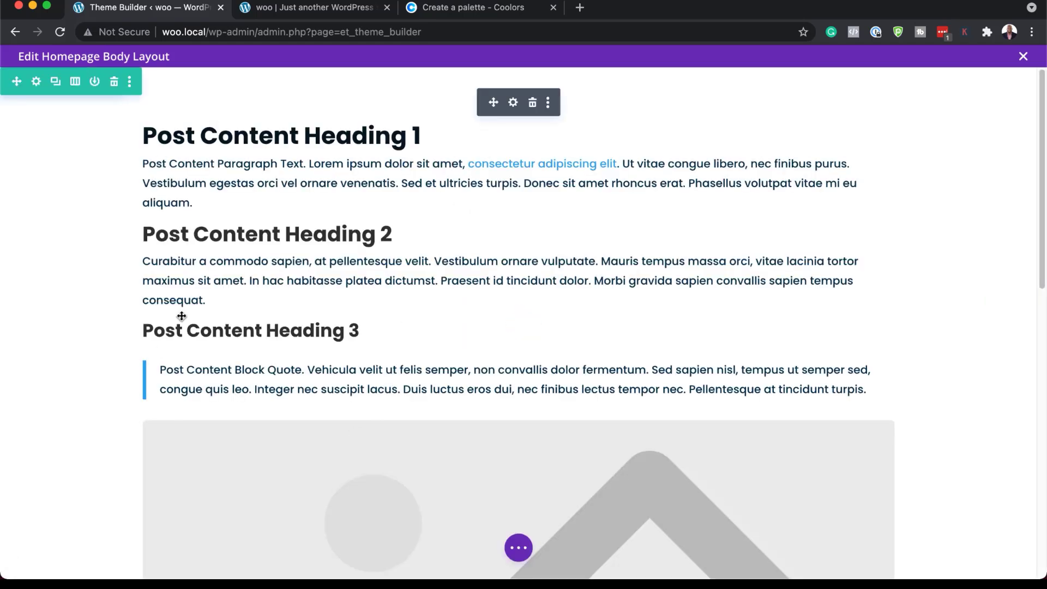
scroll(509, 491, "down", 10)
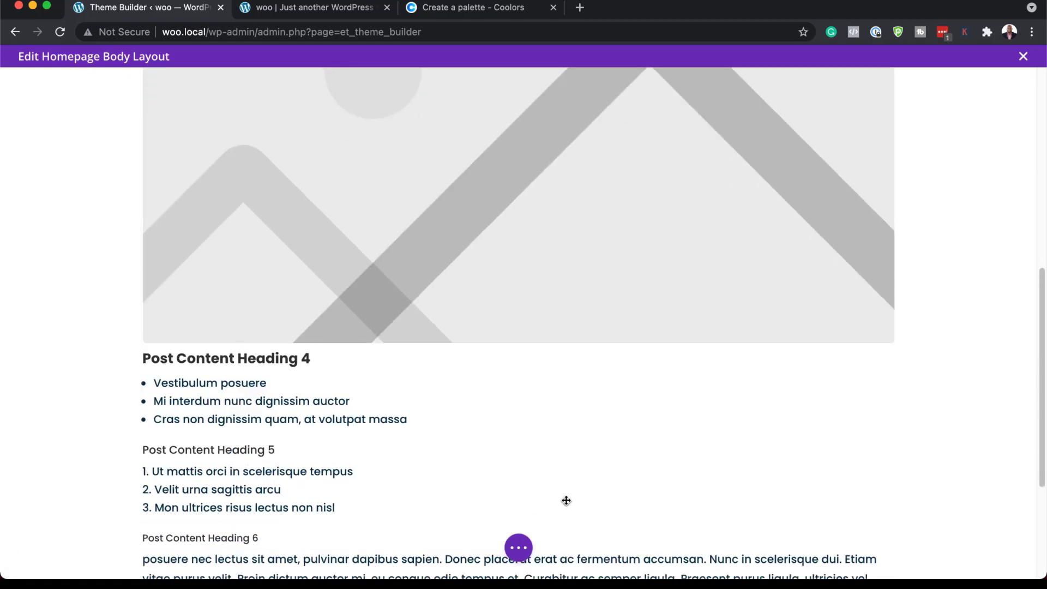
scroll(566, 501, "down", 2)
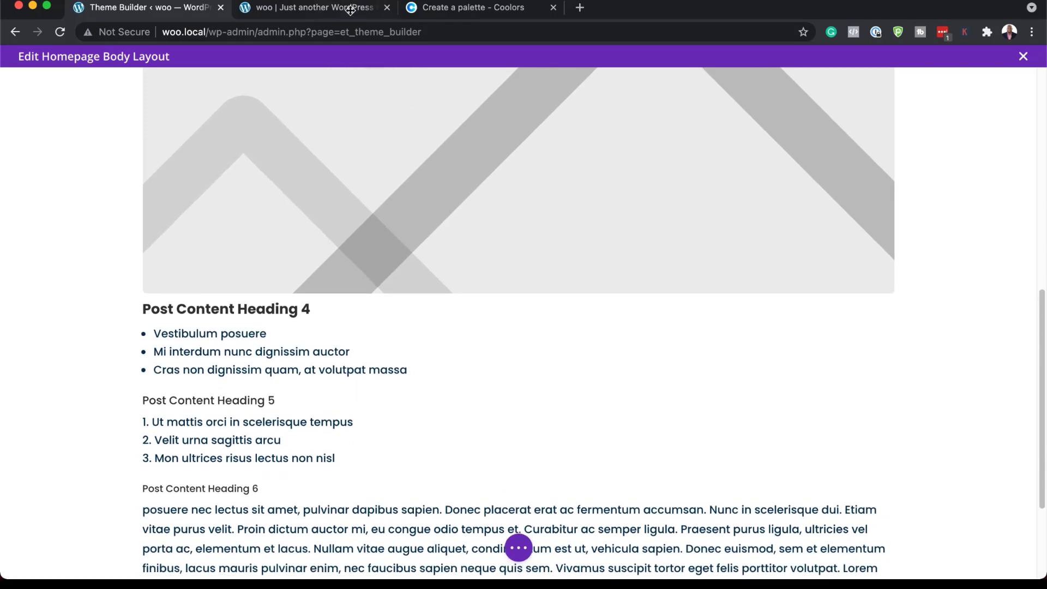
Reload the live homepage and check the resized logo in the header and the product sections.
left_click(348, 8)
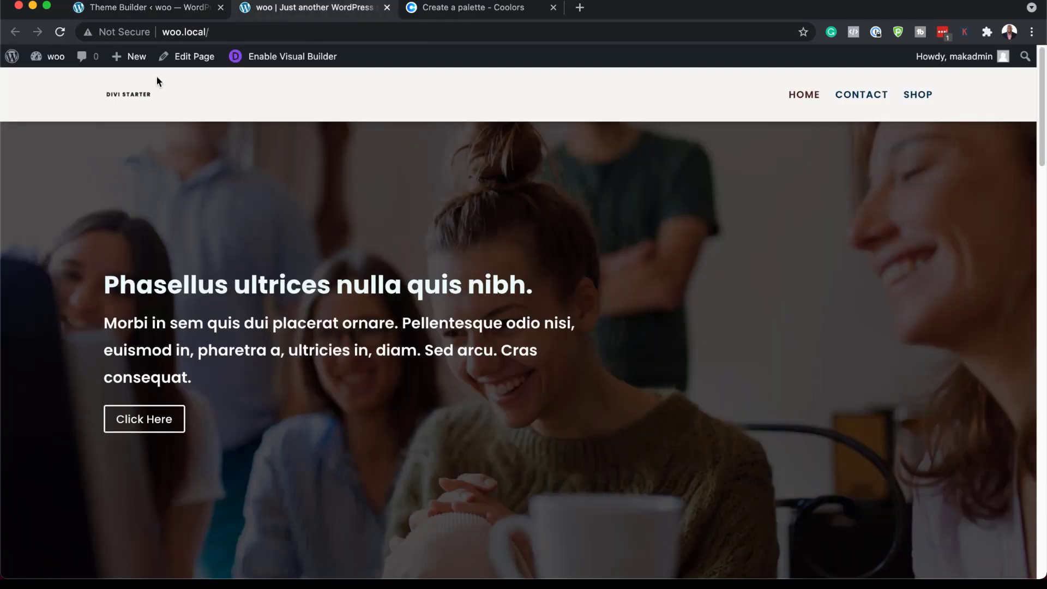
left_click(61, 33)
scroll(509, 441, "down", 5)
scroll(510, 445, "down", 15)
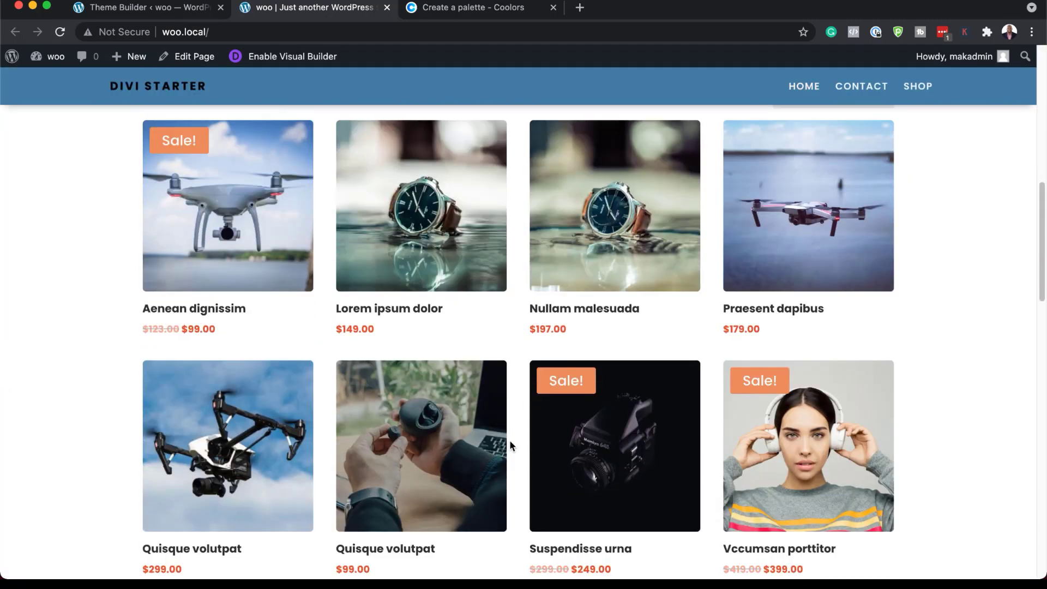
scroll(509, 445, "up", 12)
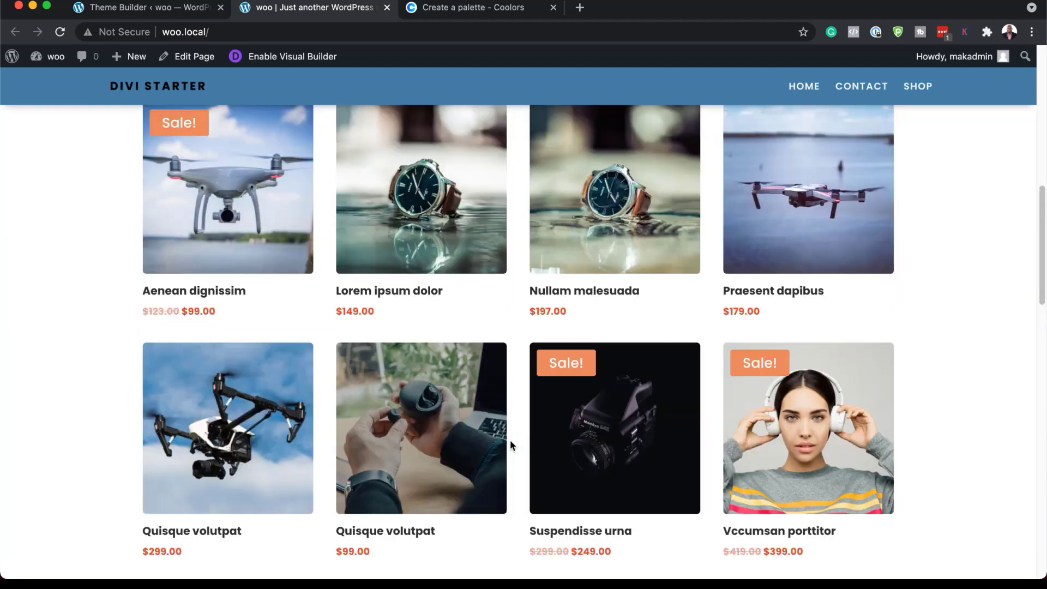
Close the homepage body layout and open the custom body of the All Pages template for editing.
left_click(167, 11)
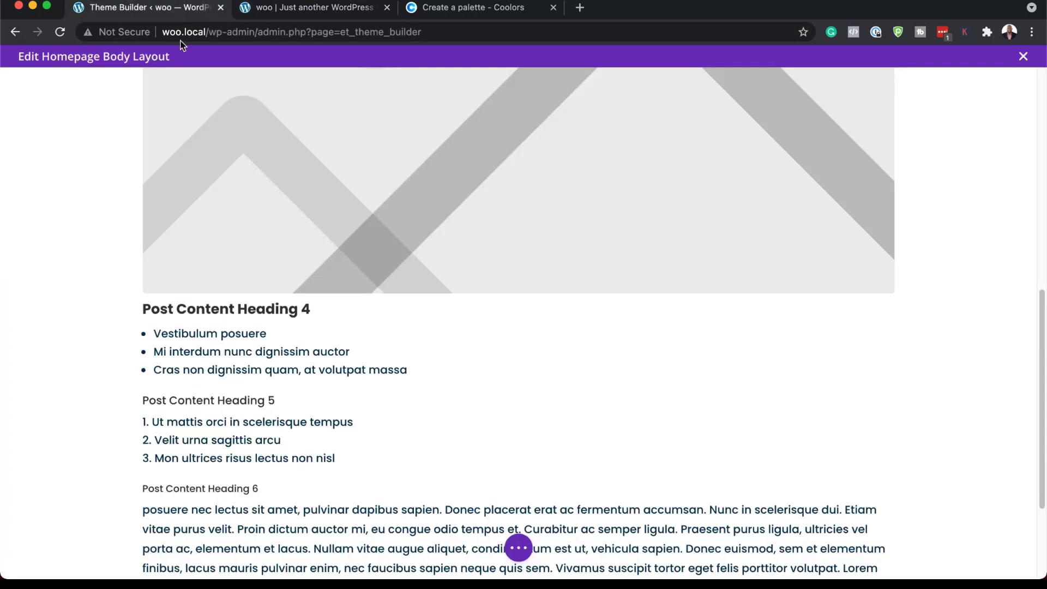
scroll(485, 247, "up", 10)
left_click(1024, 56)
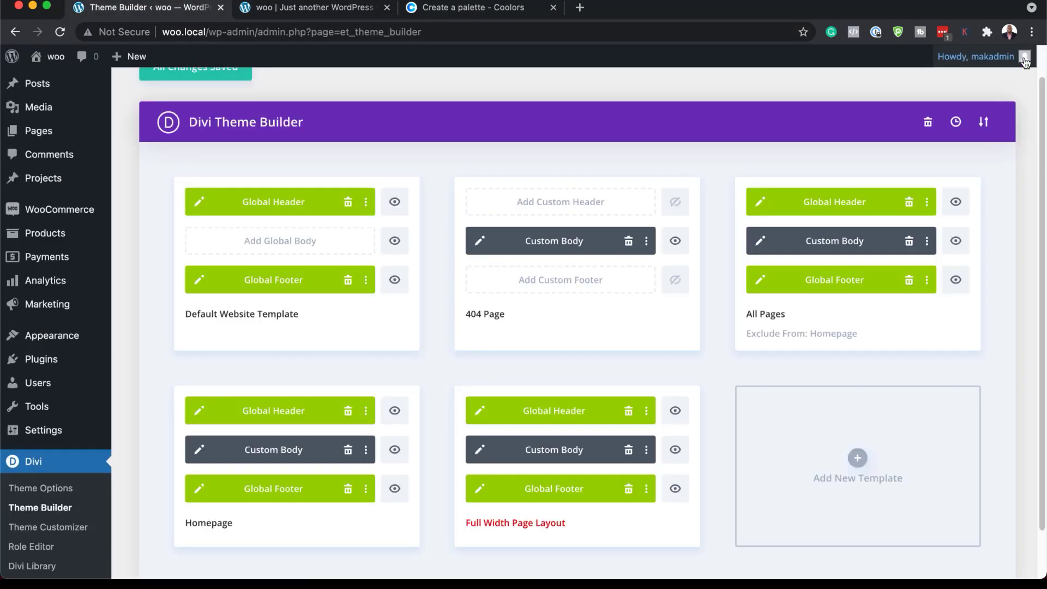
left_click(761, 241)
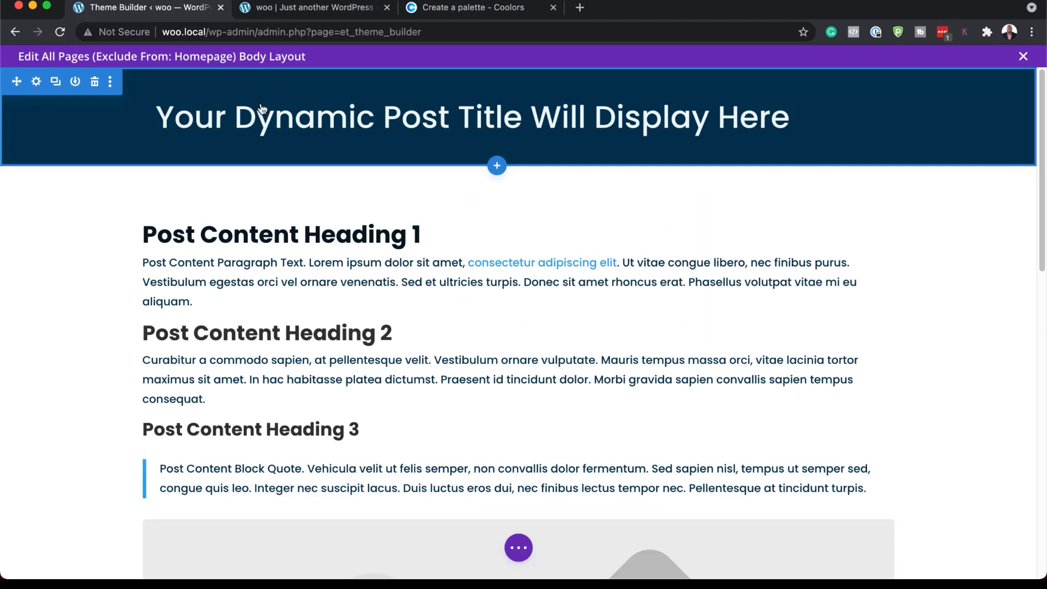
Set the background color of the post title section to #4357ad and save the section settings.
left_click(37, 83)
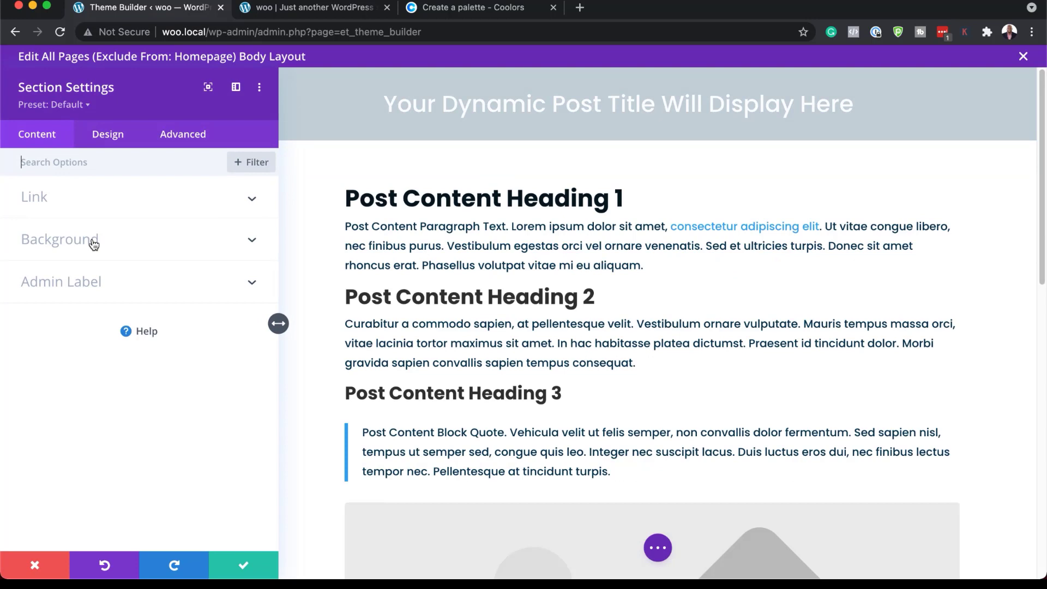
left_click(94, 244)
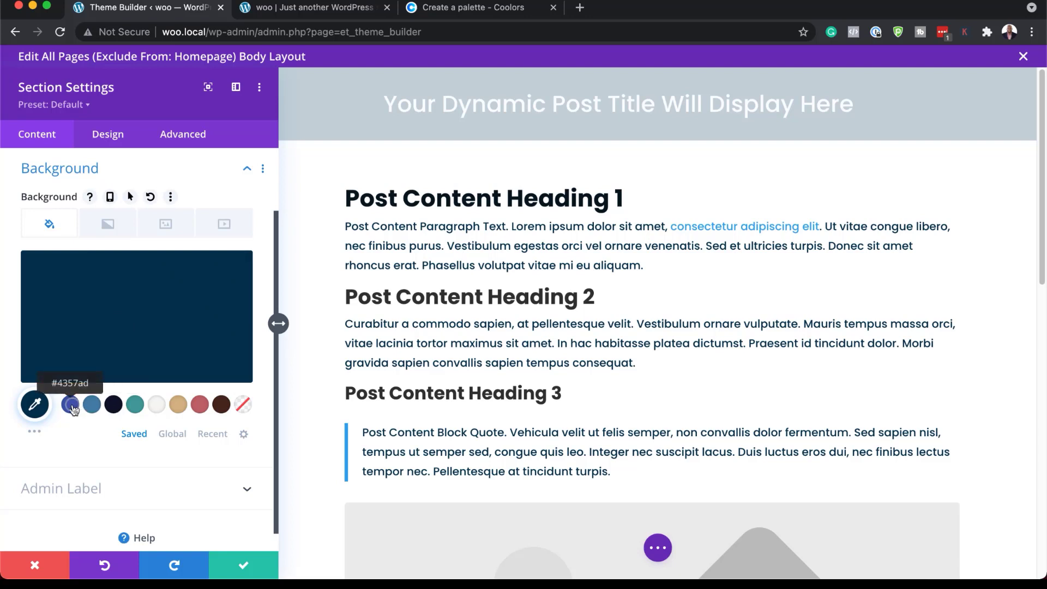
left_click(71, 405)
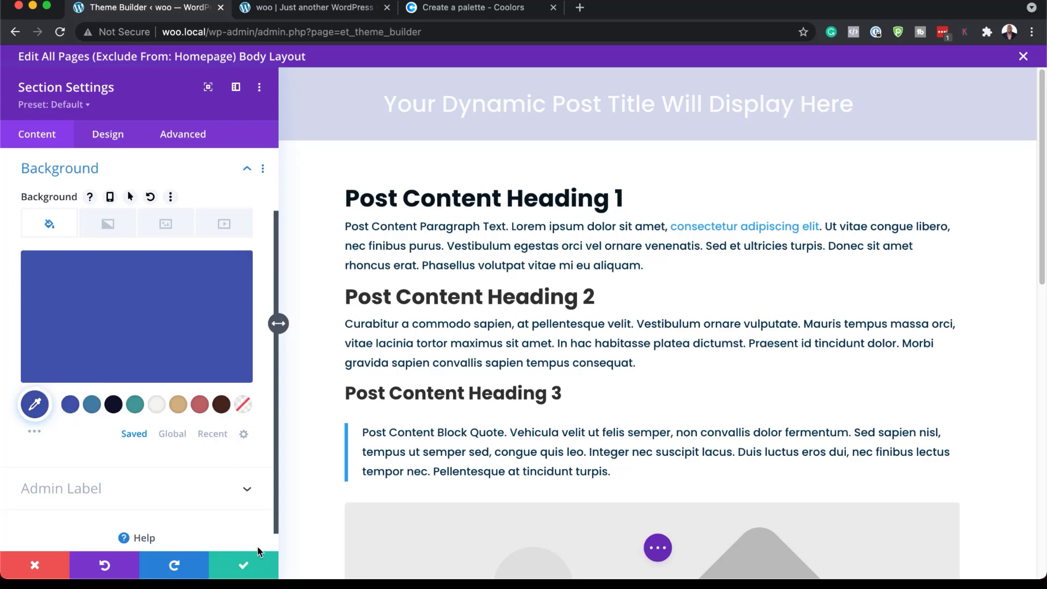
left_click(245, 567)
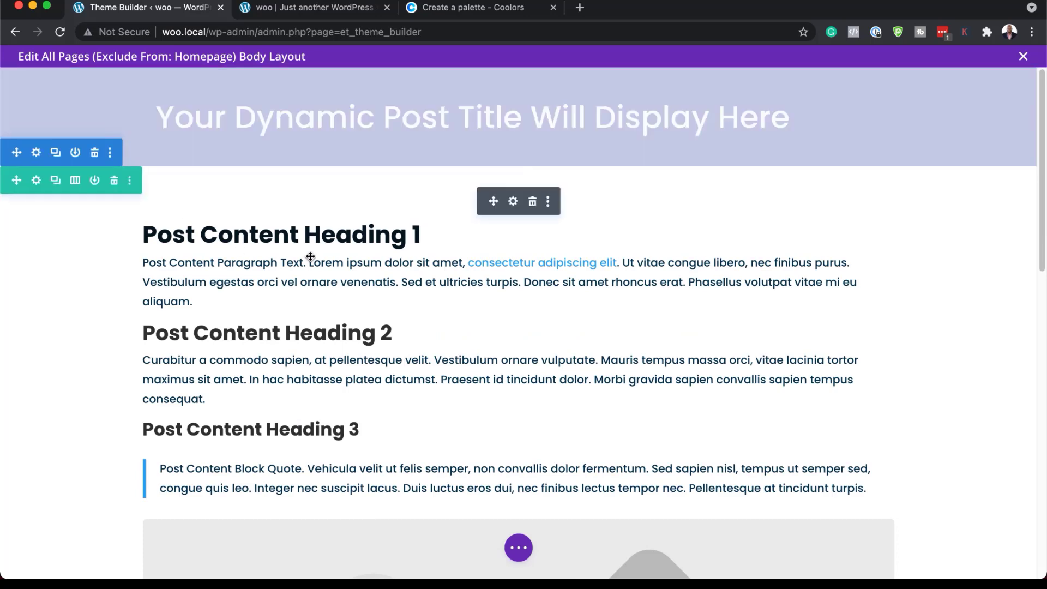
Set the heading text color of H1, H2 and H3 in the post content module to #c1666b.
left_click(513, 202)
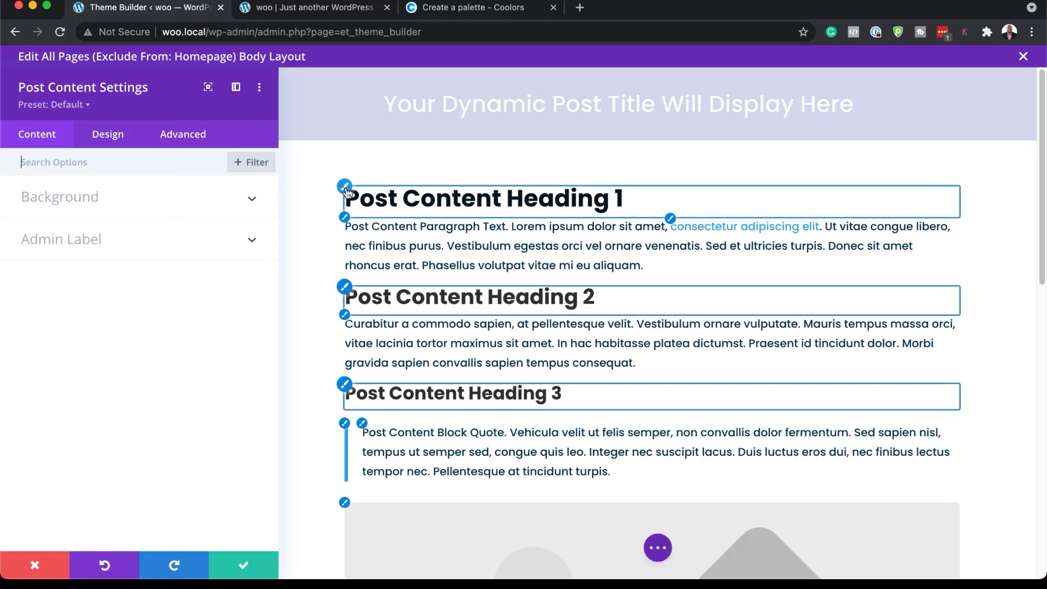
left_click(345, 187)
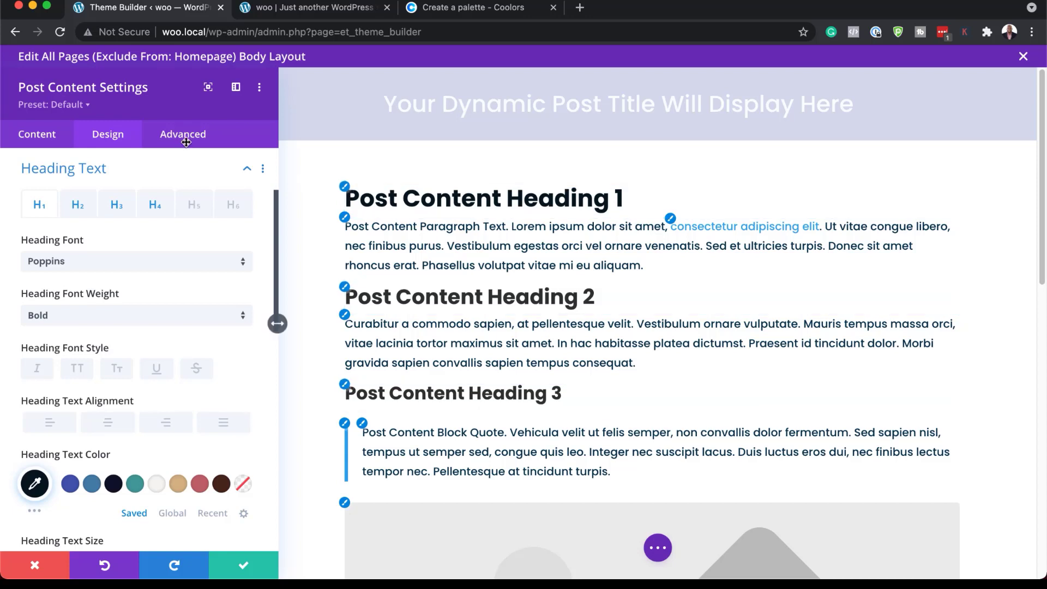
left_click(200, 484)
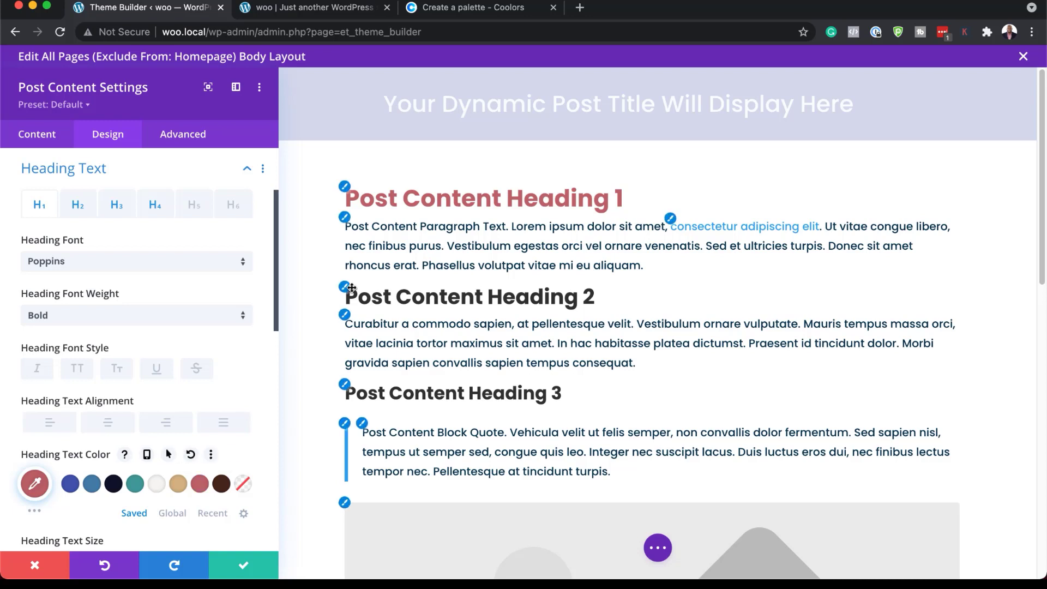
left_click(345, 286)
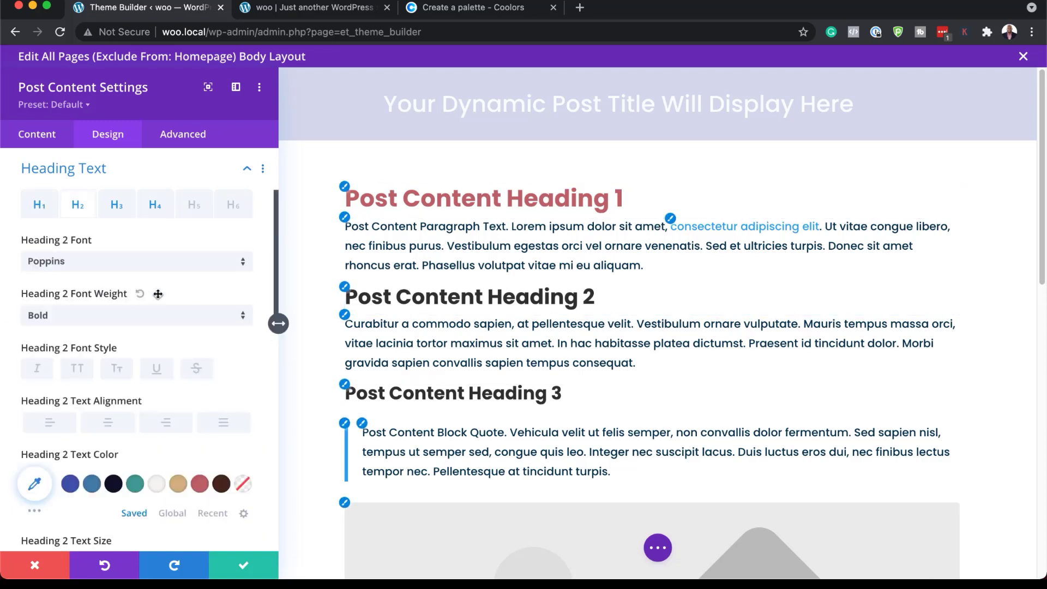
left_click(200, 484)
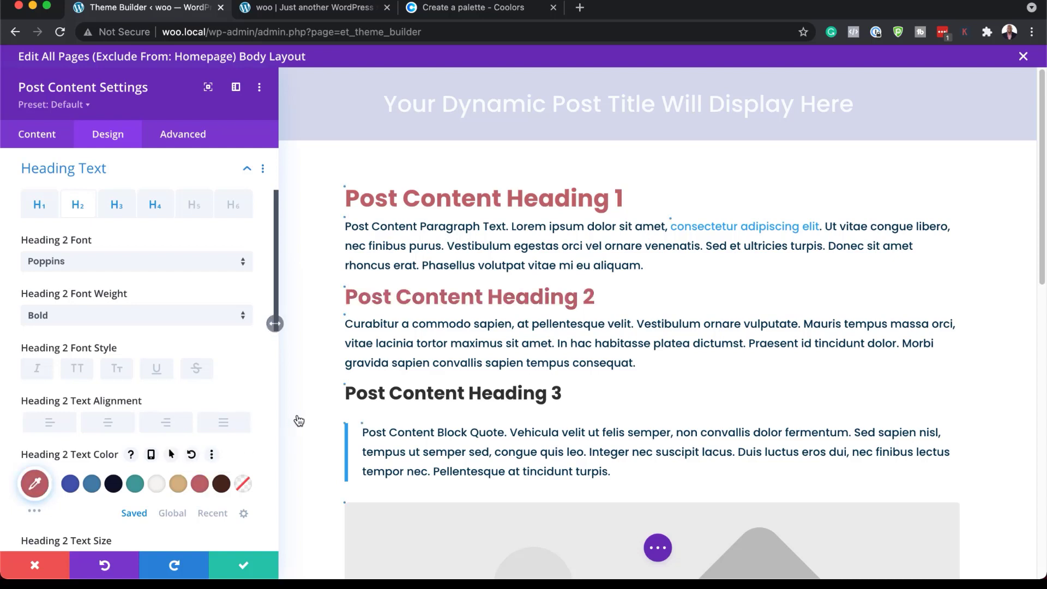
left_click(344, 384)
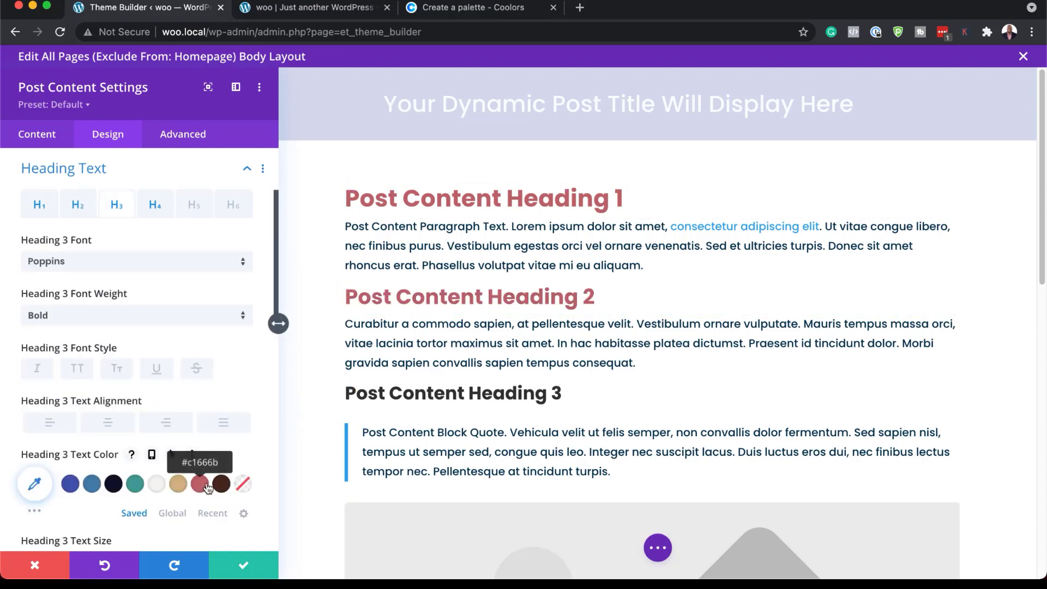
left_click(199, 484)
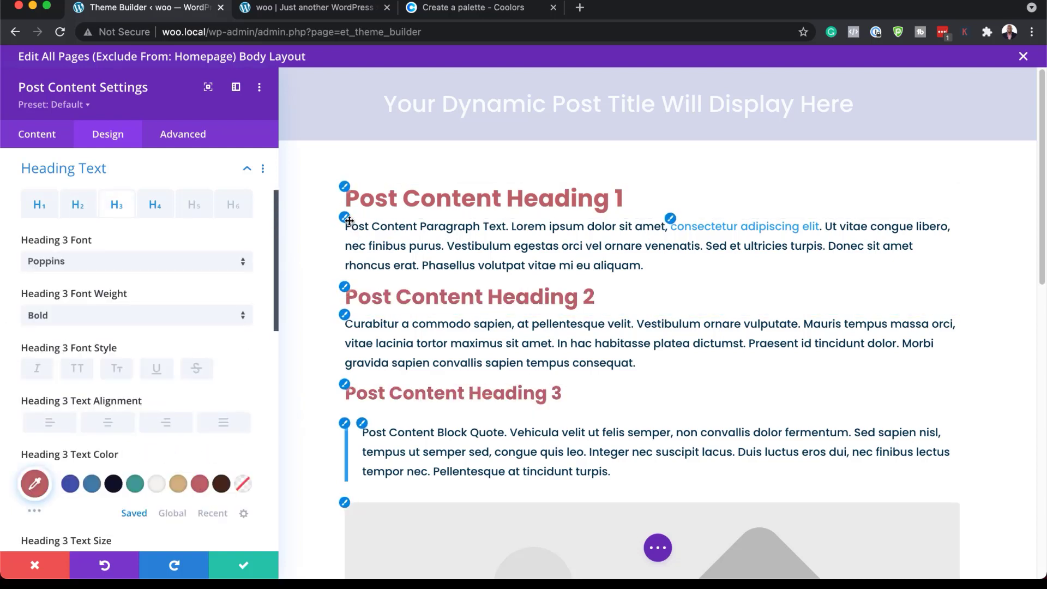
Set the post content's body text color to #4a281c, then save the module settings and the body layout.
left_click(345, 315)
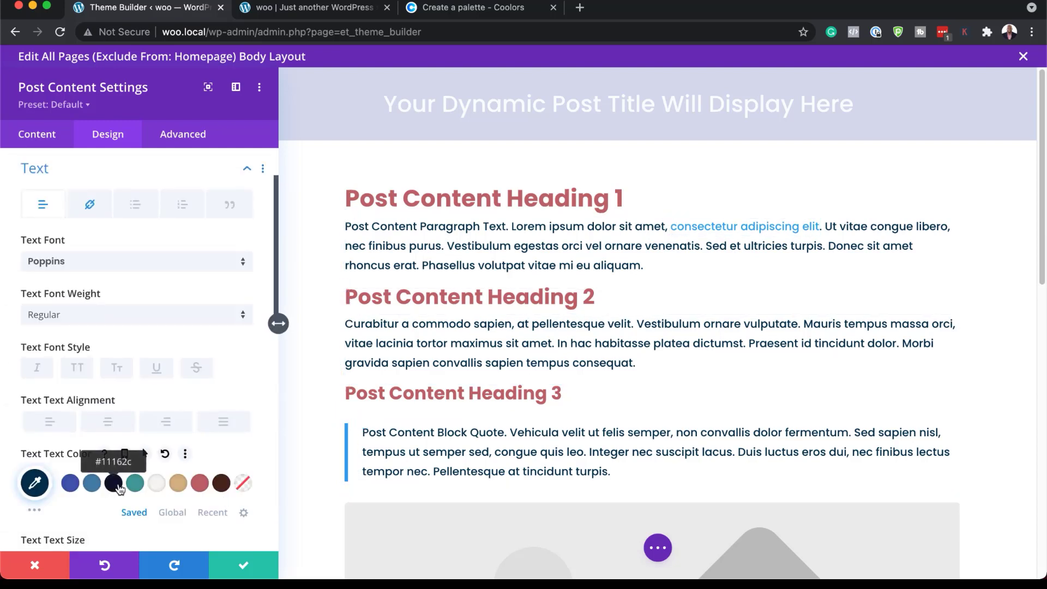
left_click(222, 484)
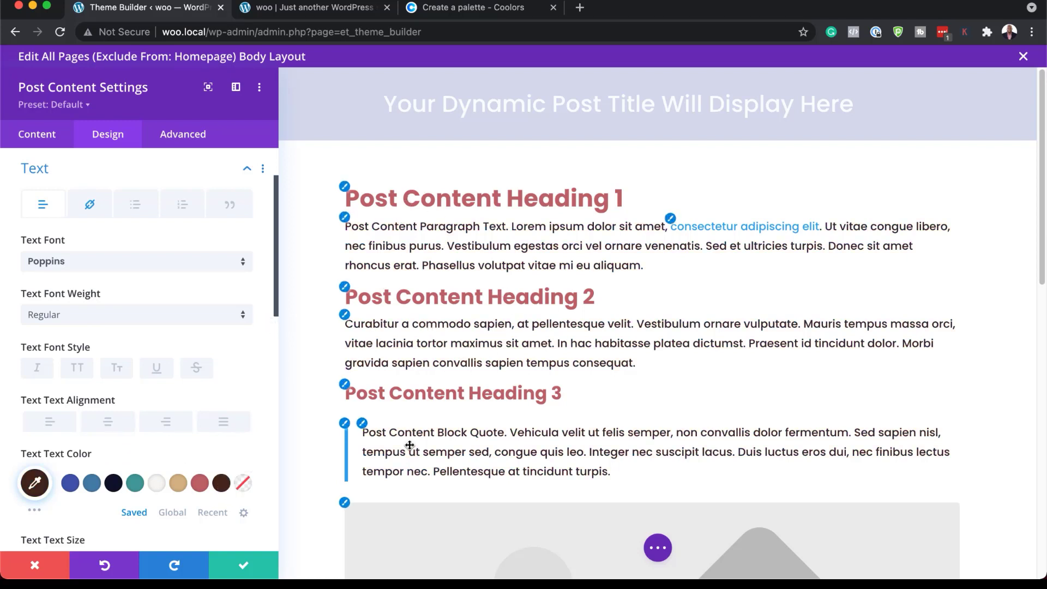
scroll(410, 445, "down", 3)
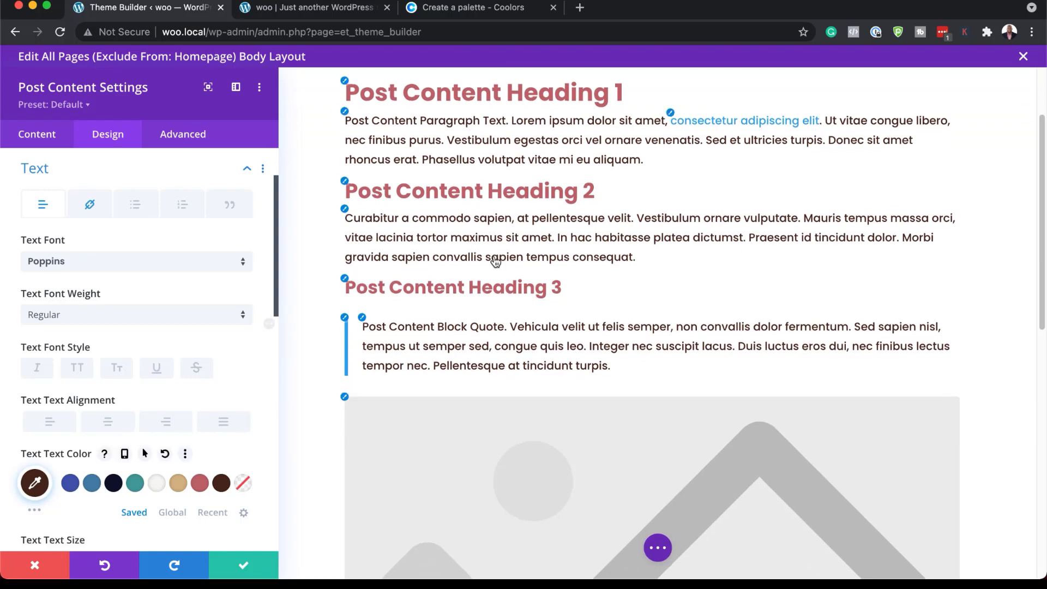
left_click(246, 569)
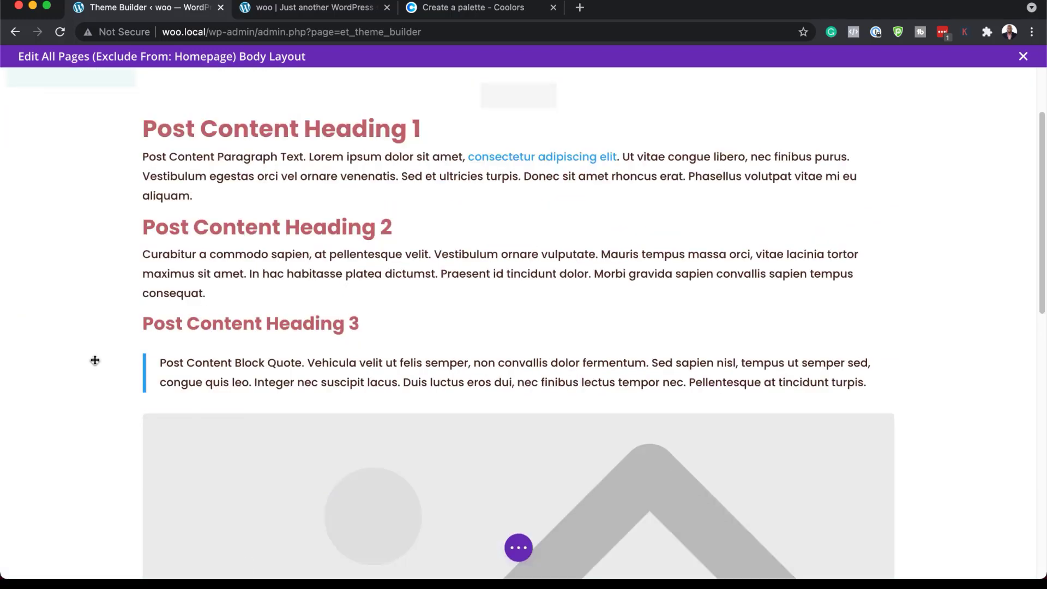
key("super+s")
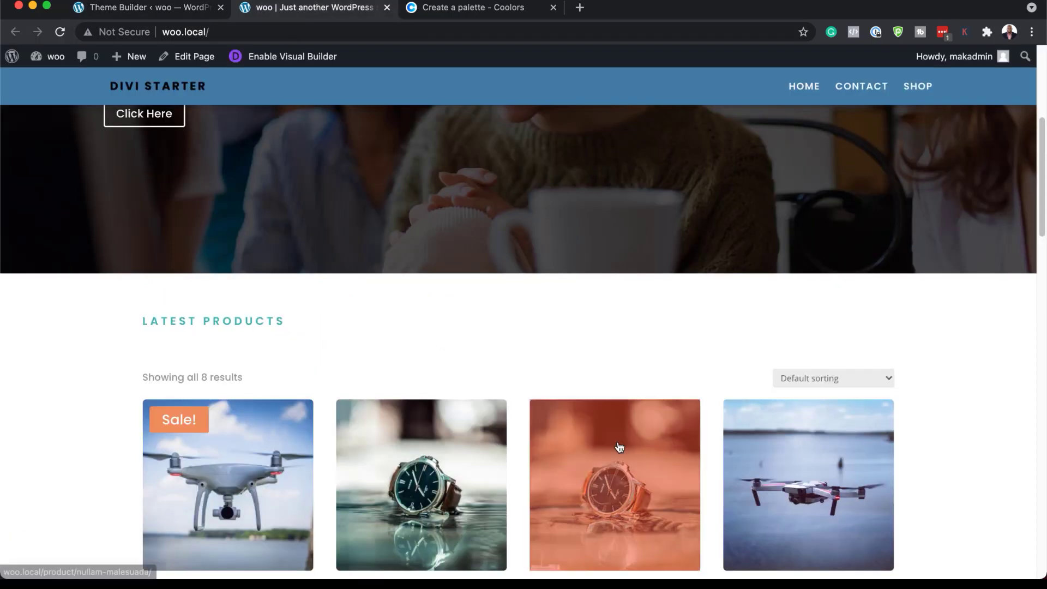
Open the live Contact page and examine the title banner, heading and text colors, form and footer.
scroll(617, 444, "up", 5)
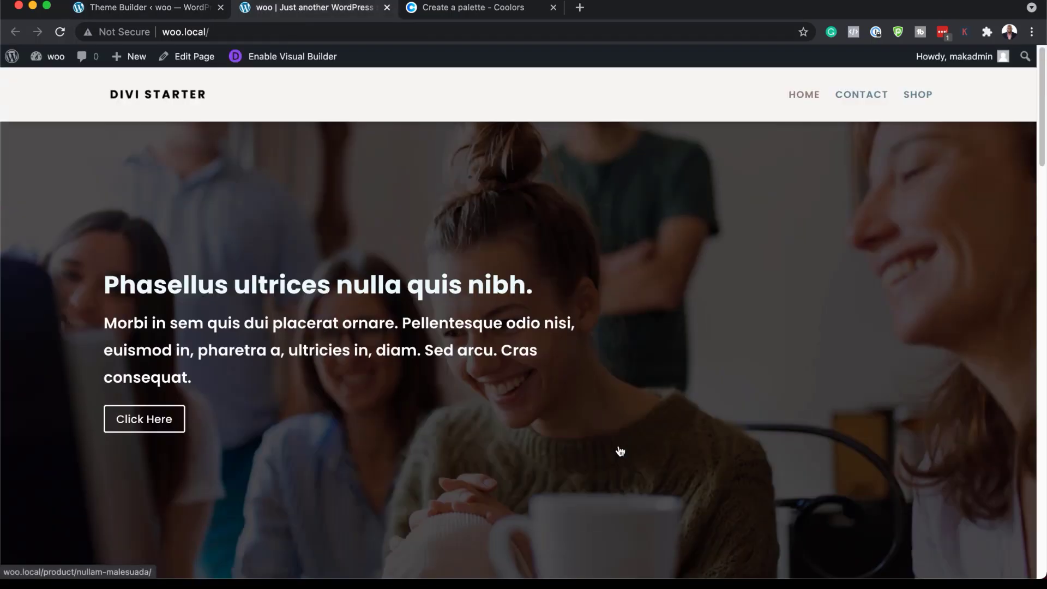
left_click(869, 99)
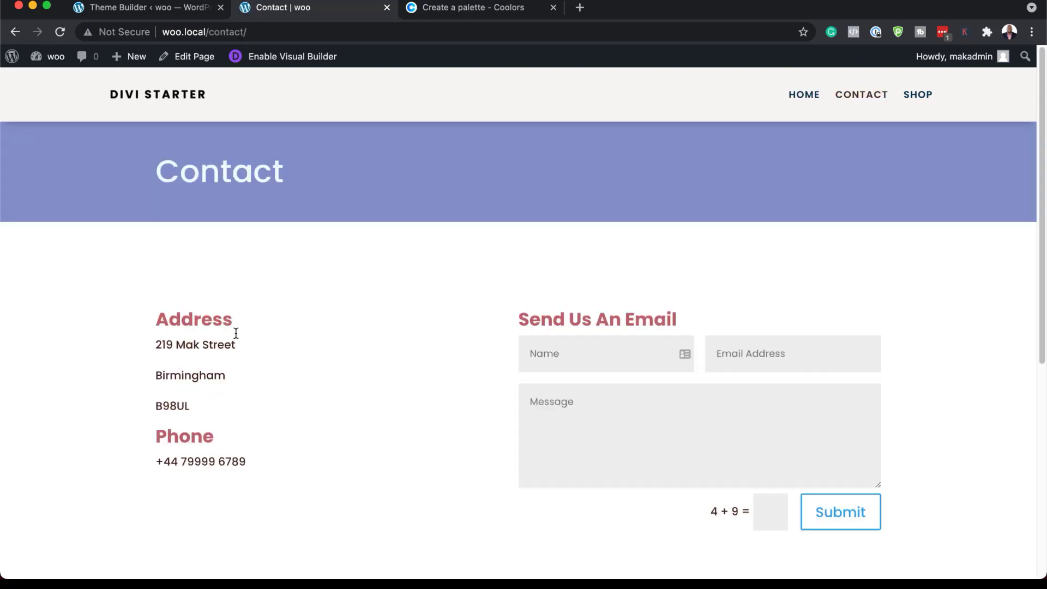
scroll(271, 431, "down", 3)
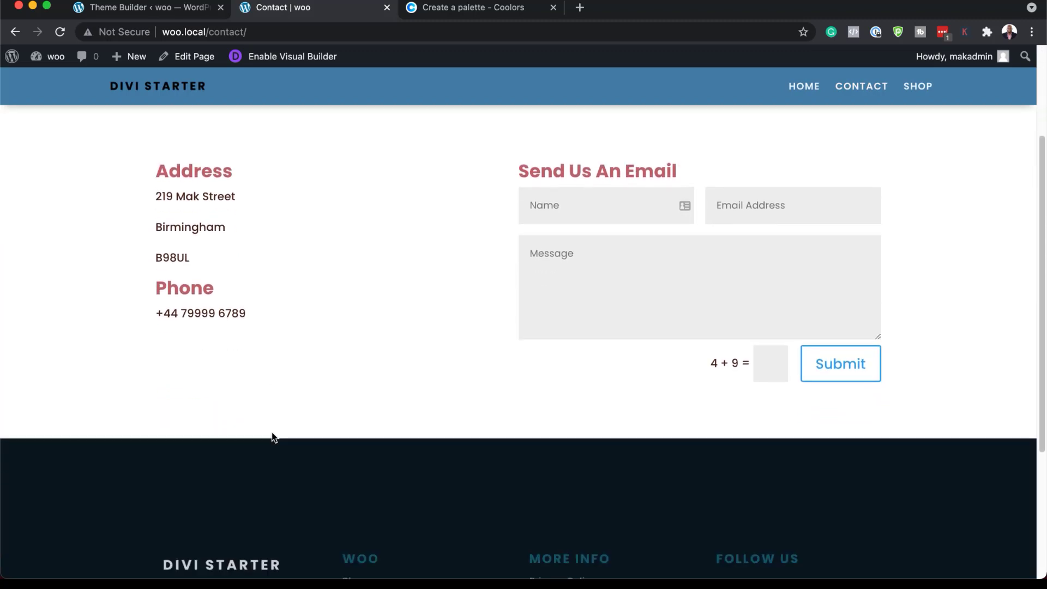
scroll(273, 438, "down", 4)
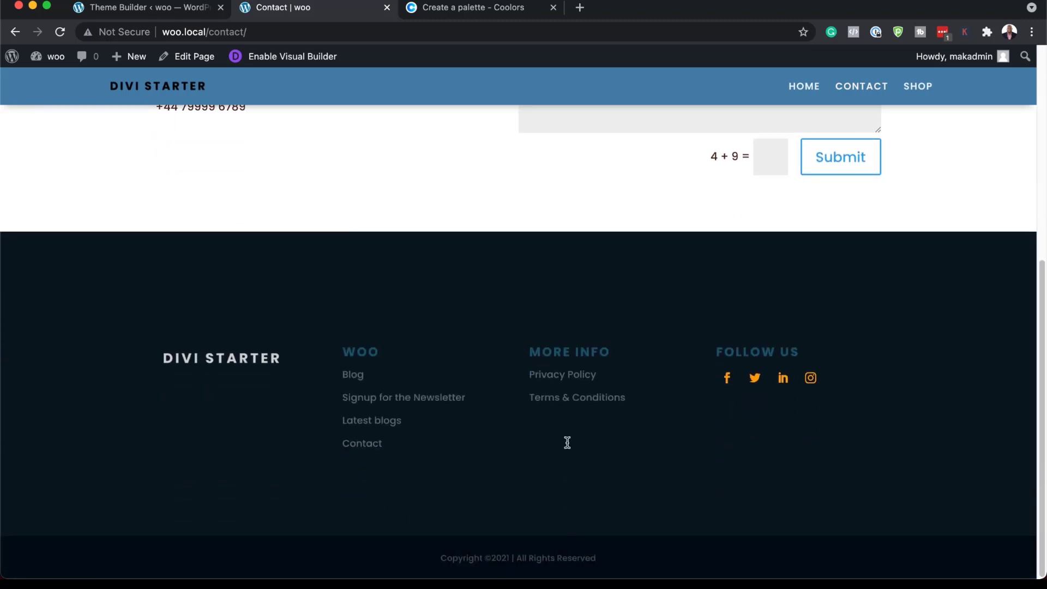
scroll(676, 505, "up", 7)
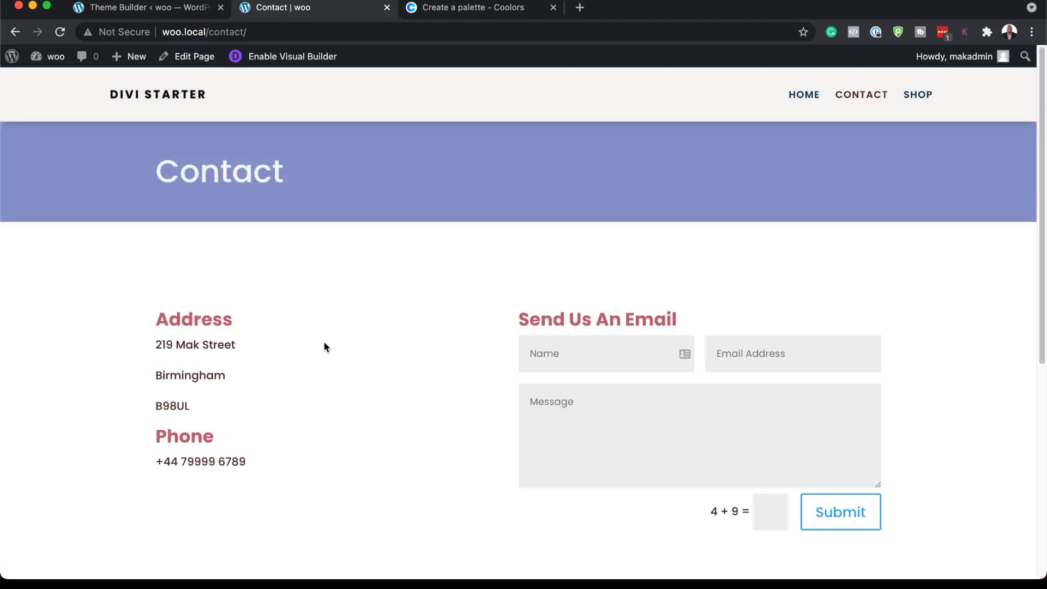
double_click(165, 317)
left_click(155, 350)
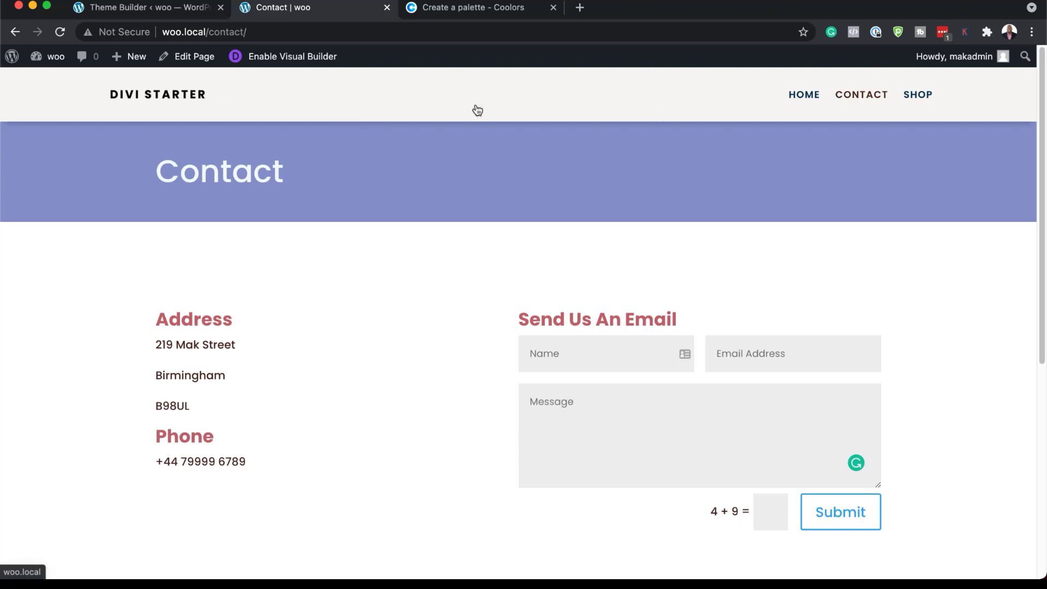
scroll(514, 362, "down", 3)
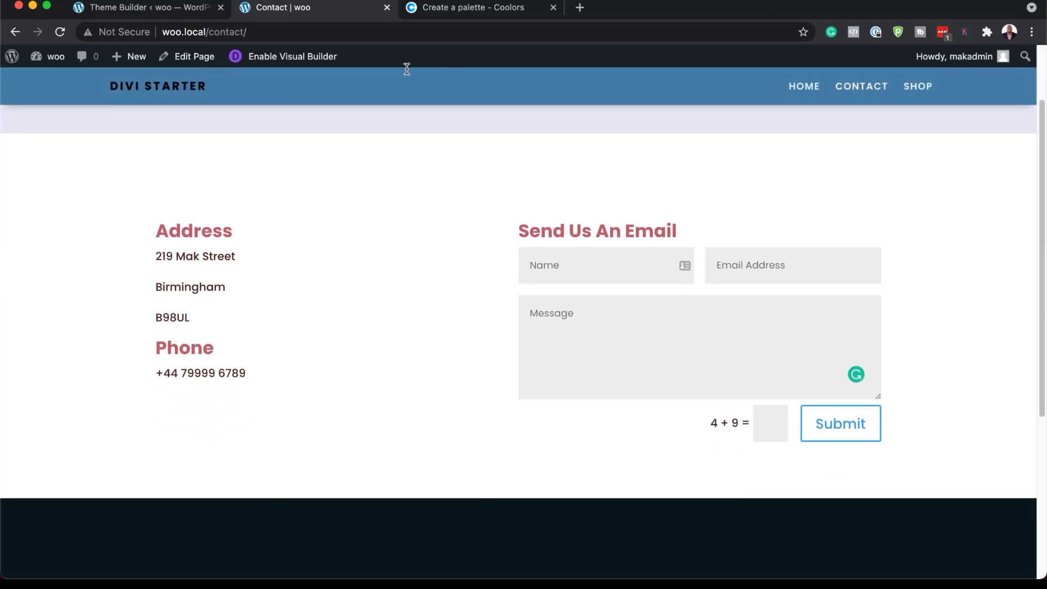
scroll(398, 333, "down", 2)
scroll(398, 332, "up", 5)
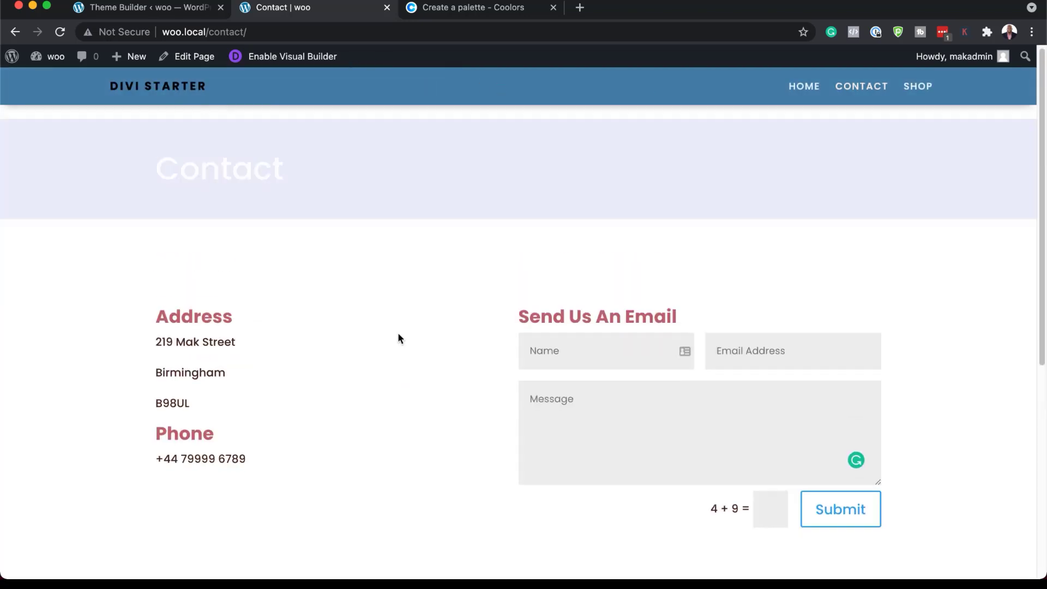
Return to the Theme Builder, close the All Pages body layout and open the Global Footer of the Default Website Template for editing.
left_click(200, 10)
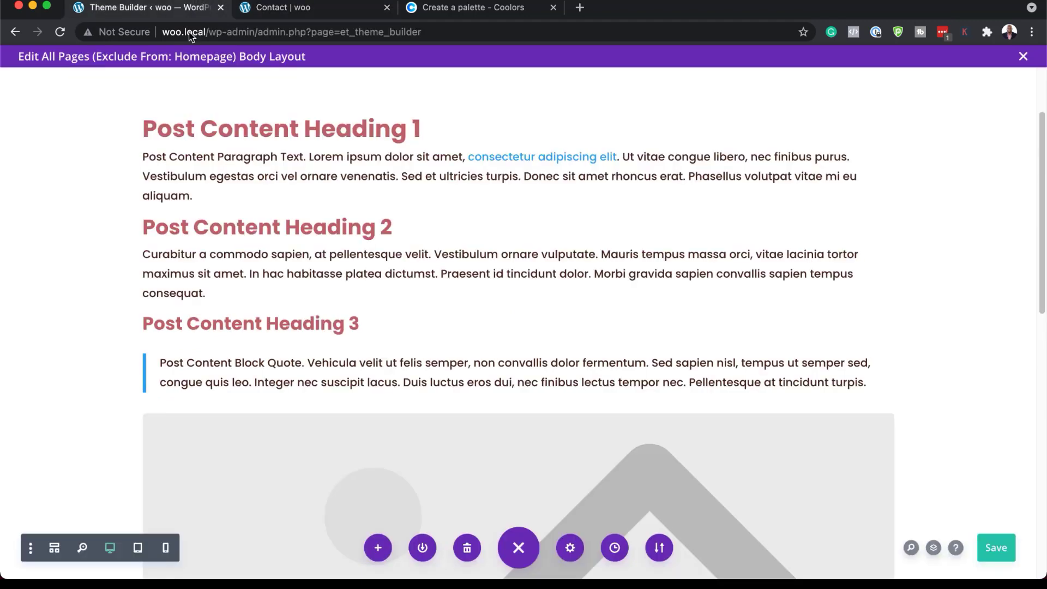
left_click(1024, 58)
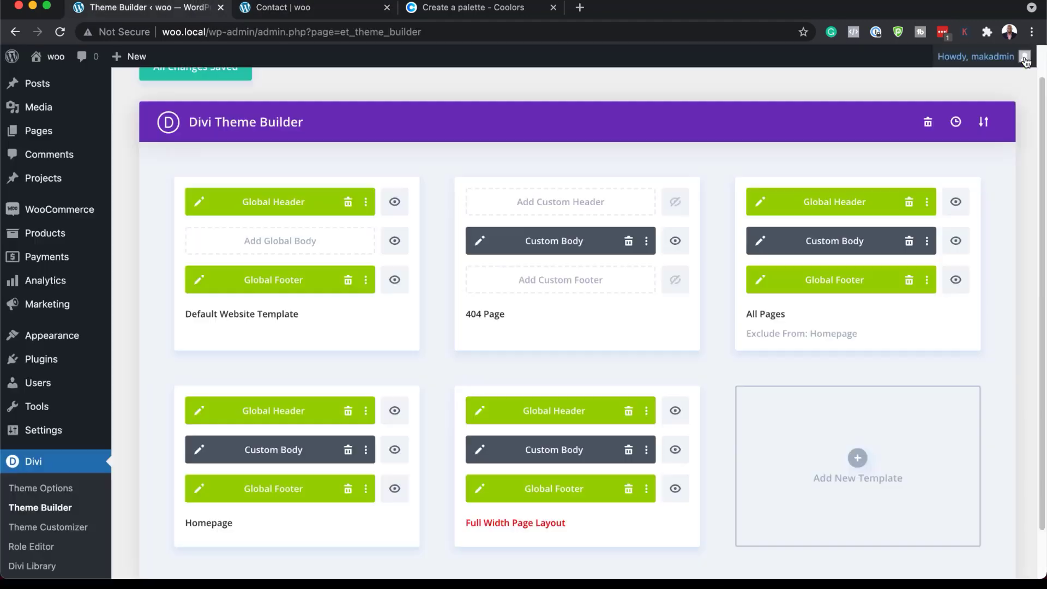
left_click(201, 282)
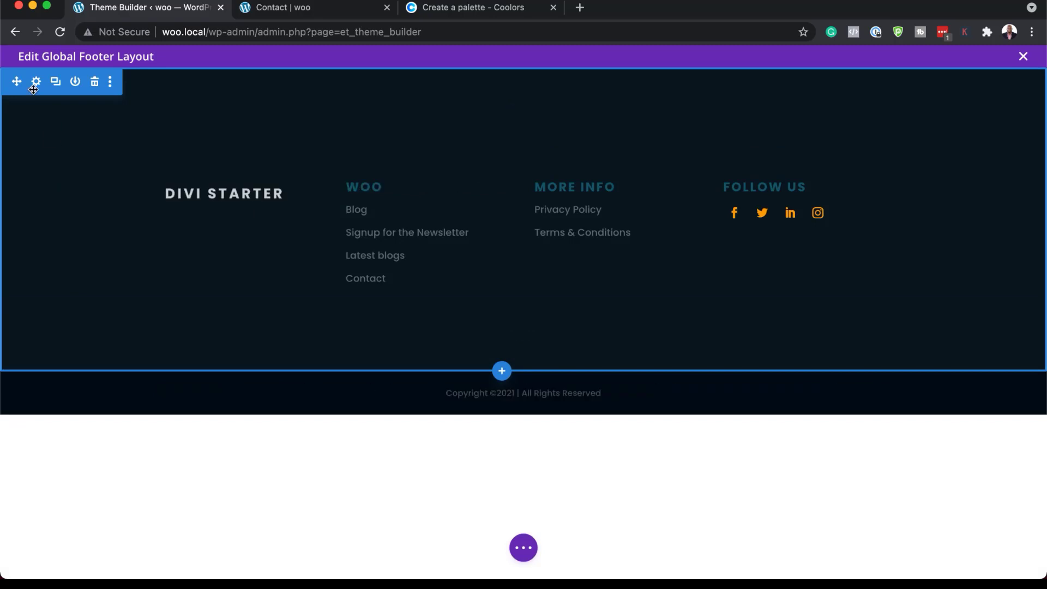
Set the background color of the footer's main section to #11162c.
left_click(36, 83)
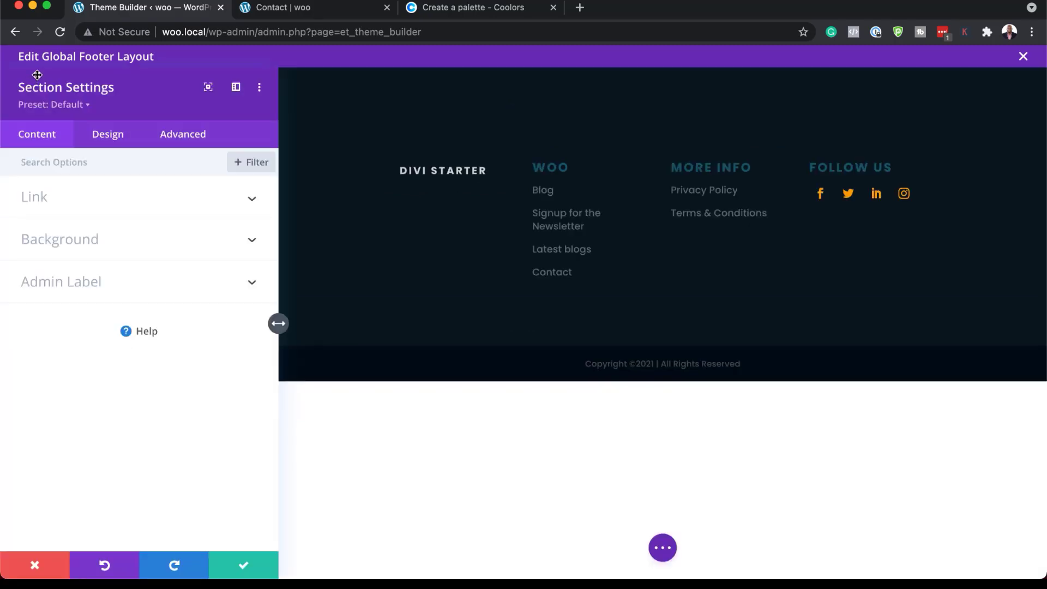
left_click(100, 243)
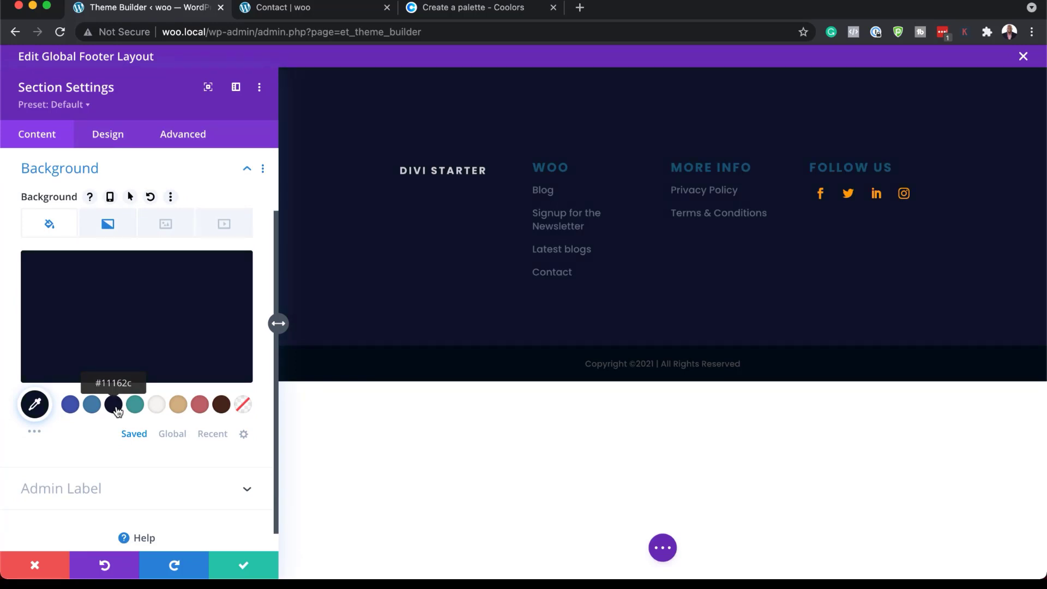
Try #4a281c, #4a1d1c and #000000 as the footer section's background color and look through the extended color swatches.
left_click(223, 408)
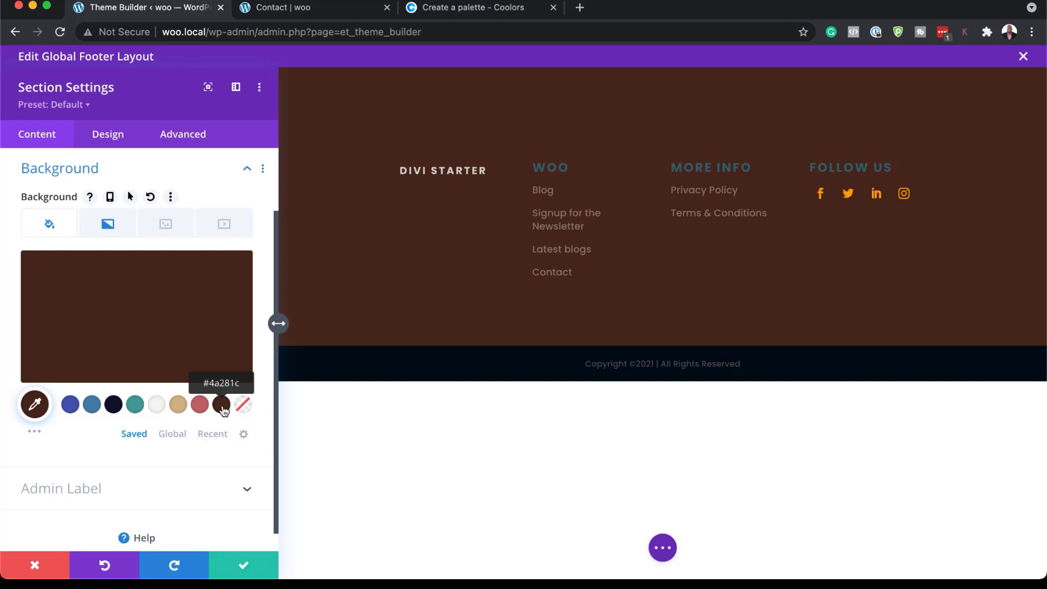
left_click(35, 434)
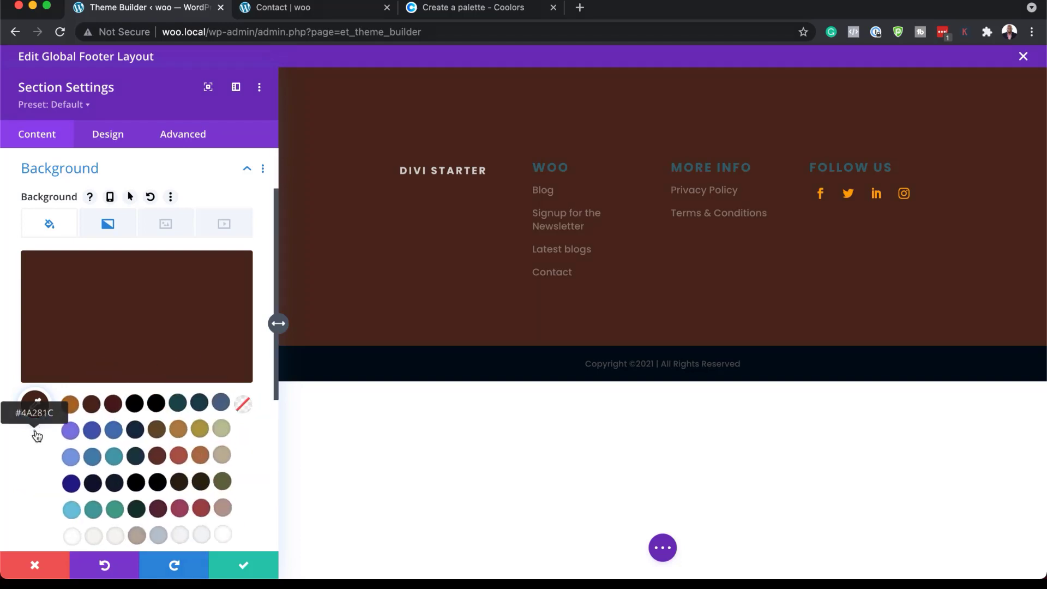
scroll(24, 475, "down", 2)
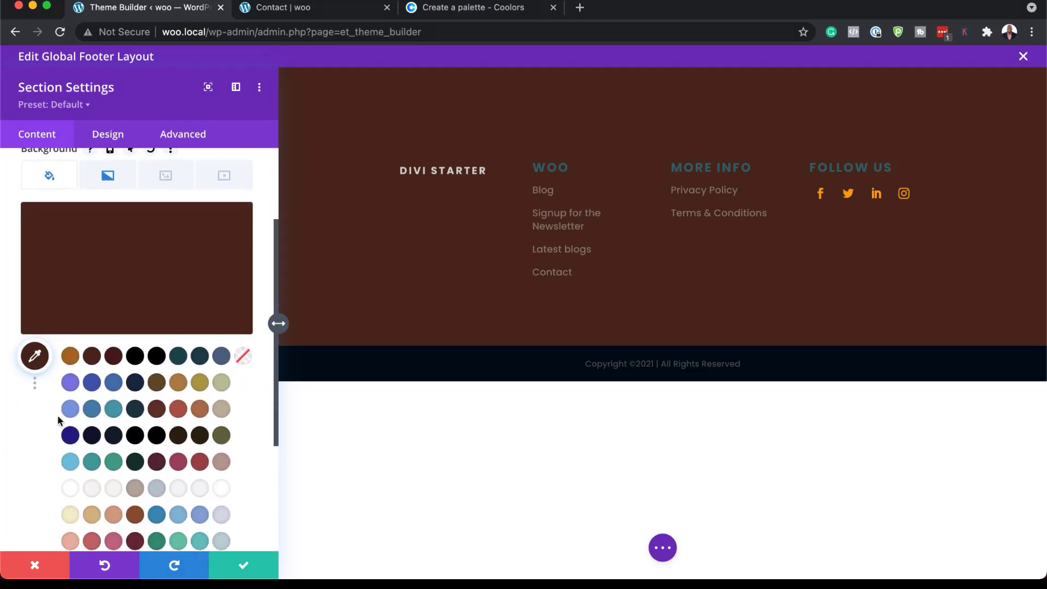
left_click(114, 358)
left_click(34, 384)
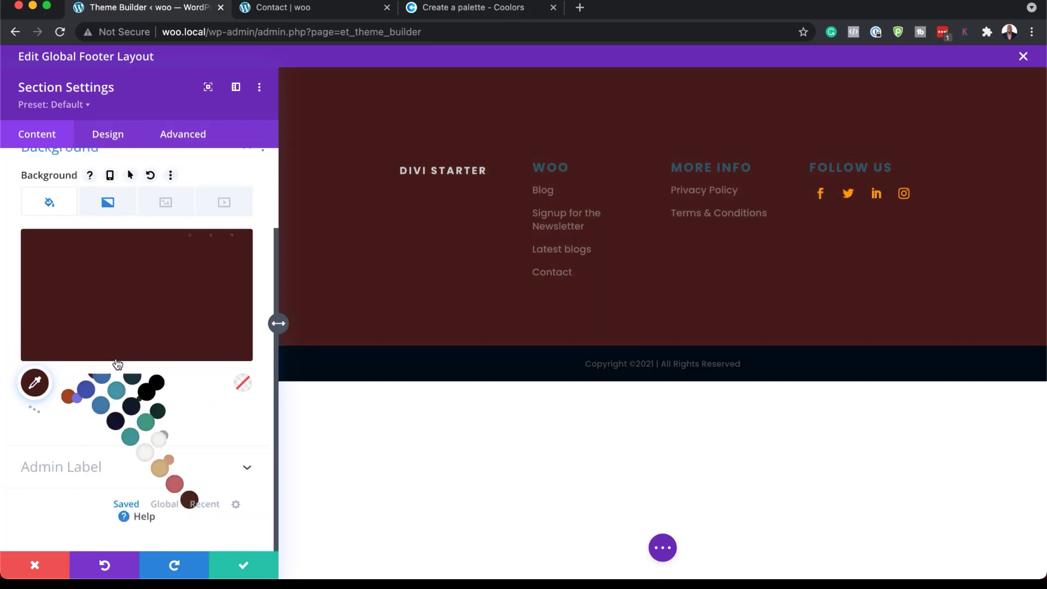
left_click(35, 409)
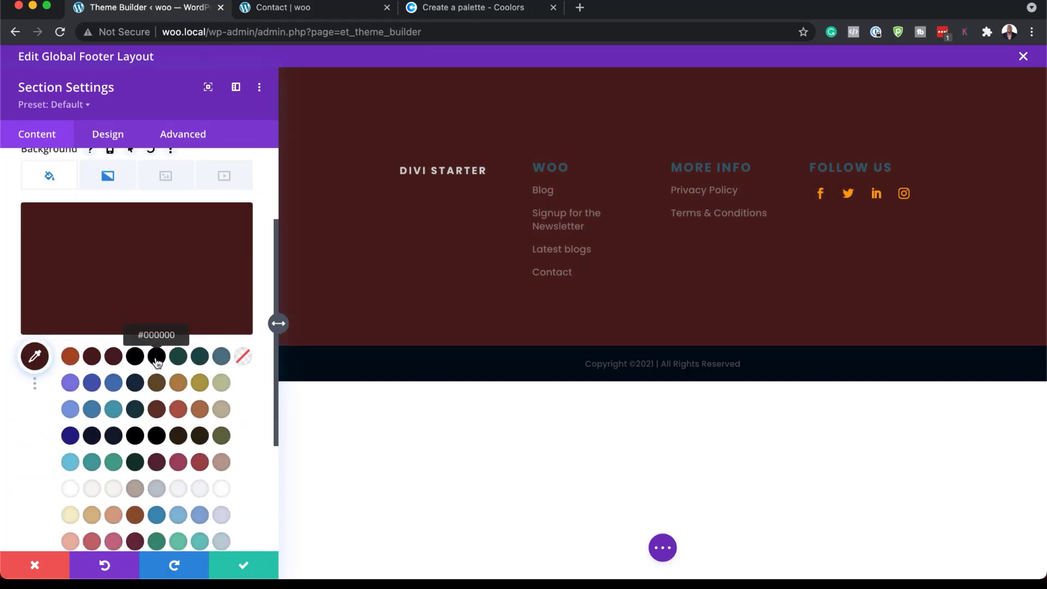
left_click(157, 358)
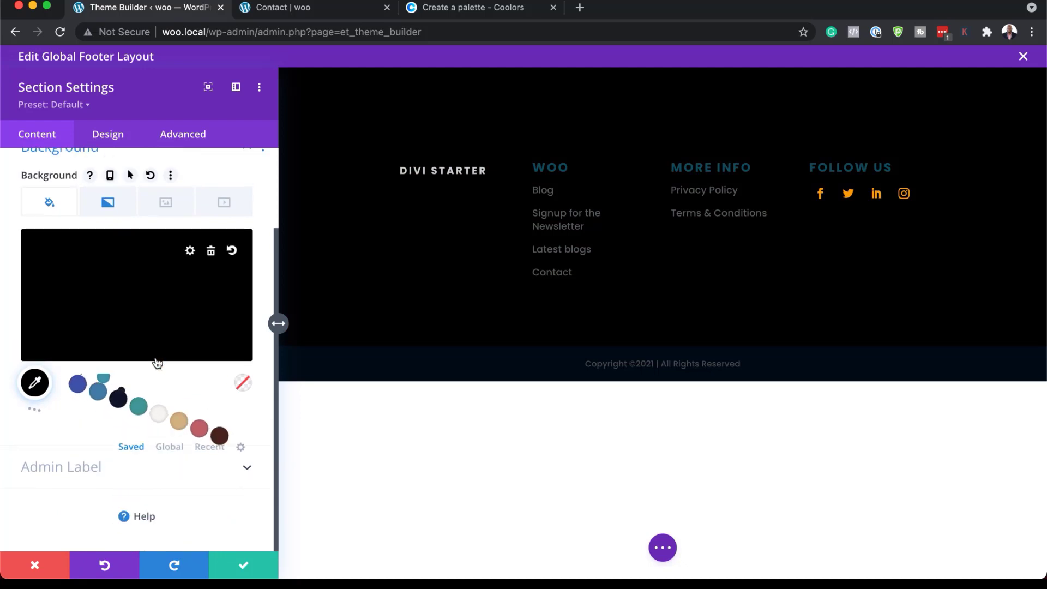
left_click(34, 411)
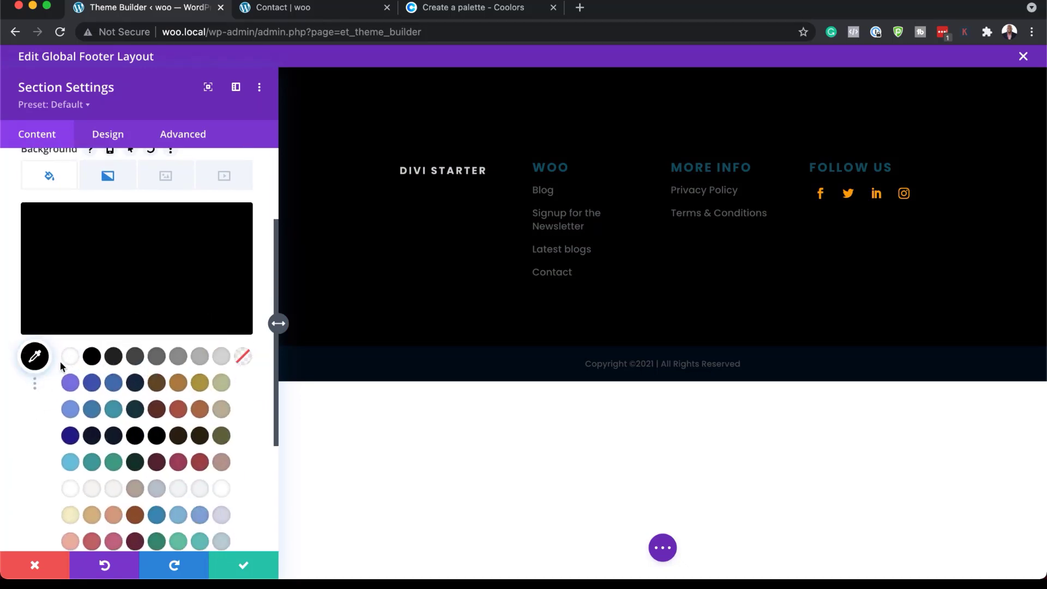
left_click(34, 387)
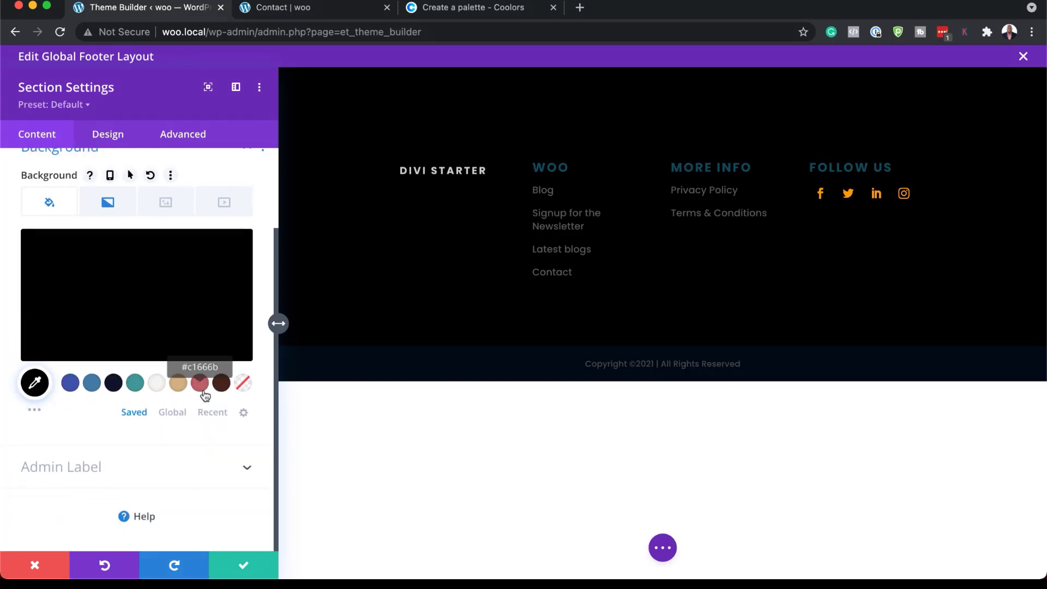
Restore the footer section's background color to #11162c and save the section settings.
left_click(114, 387)
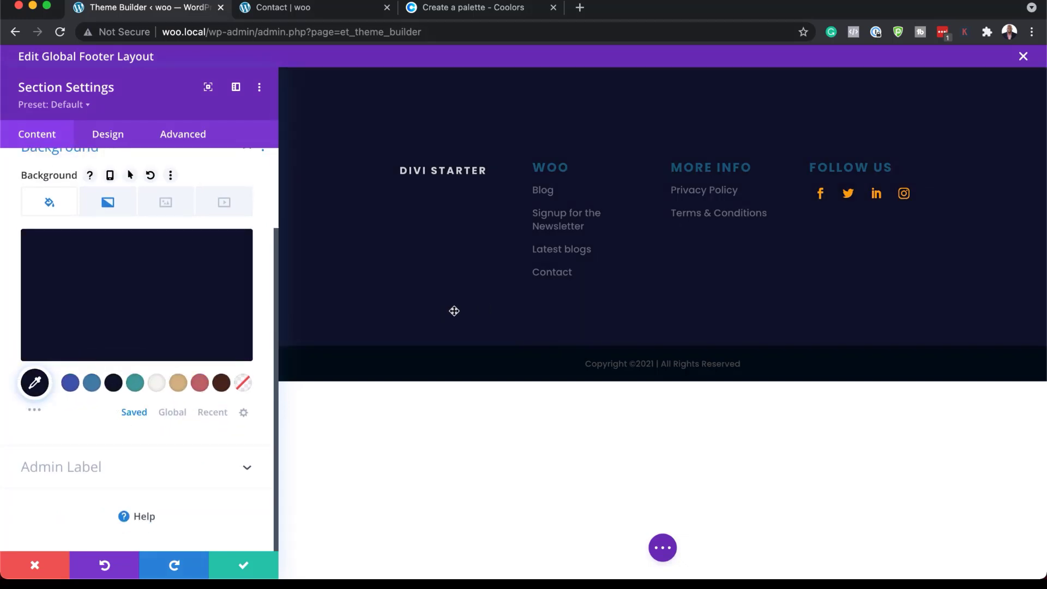
left_click(245, 570)
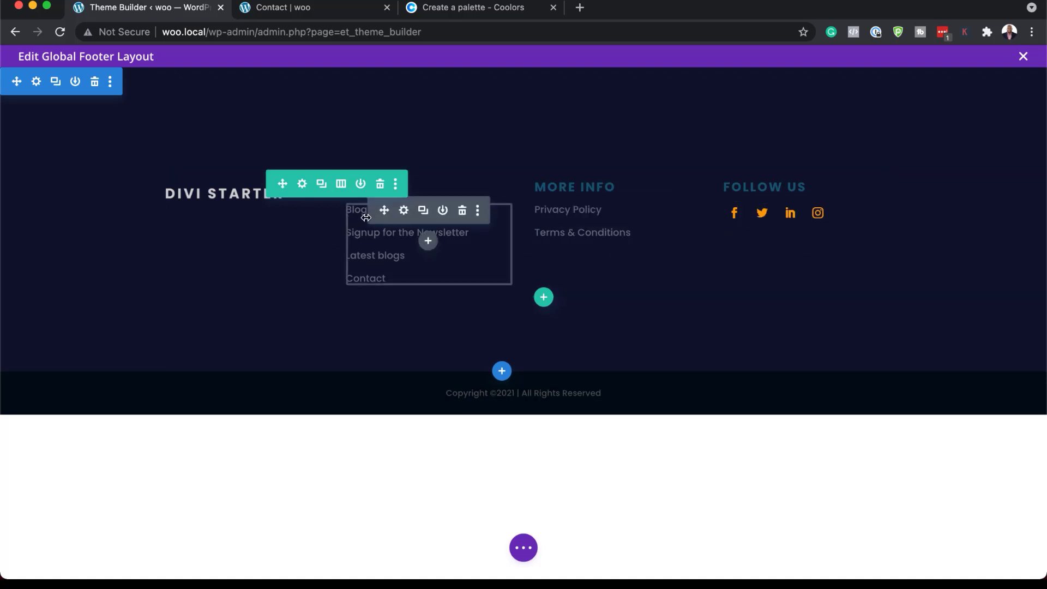
Set the link text color of the footer's Woo column link list to #439d9a and save the text settings.
left_click(404, 212)
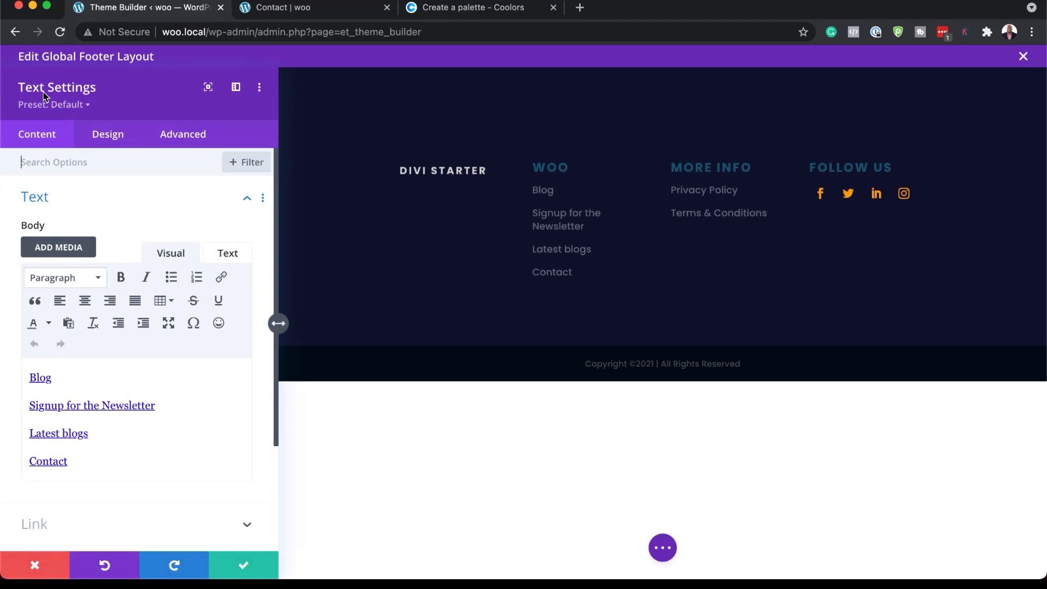
left_click(113, 140)
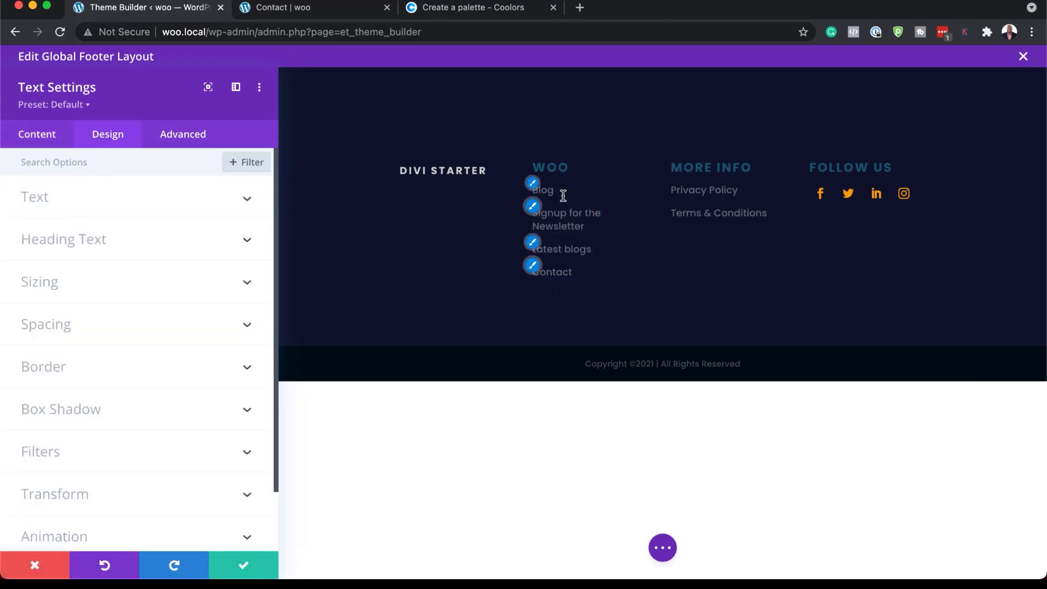
left_click(533, 184)
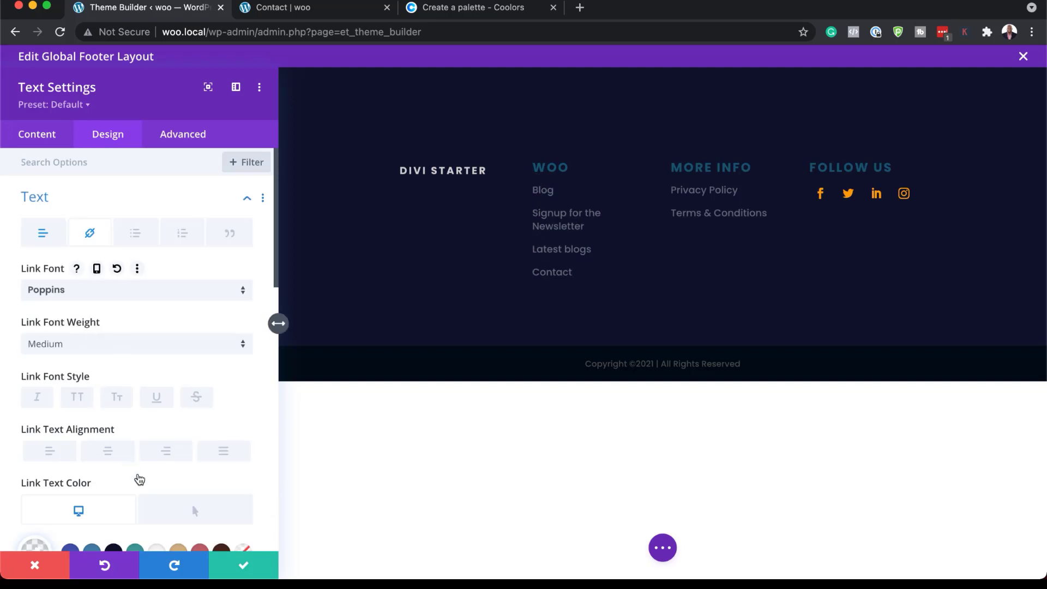
scroll(132, 466, "down", 3)
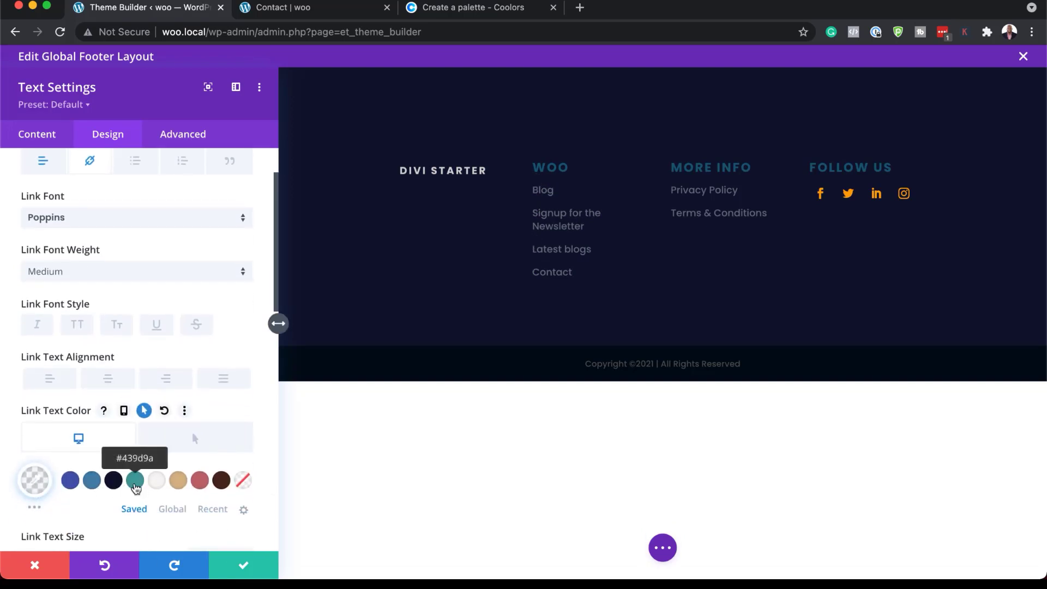
left_click(136, 481)
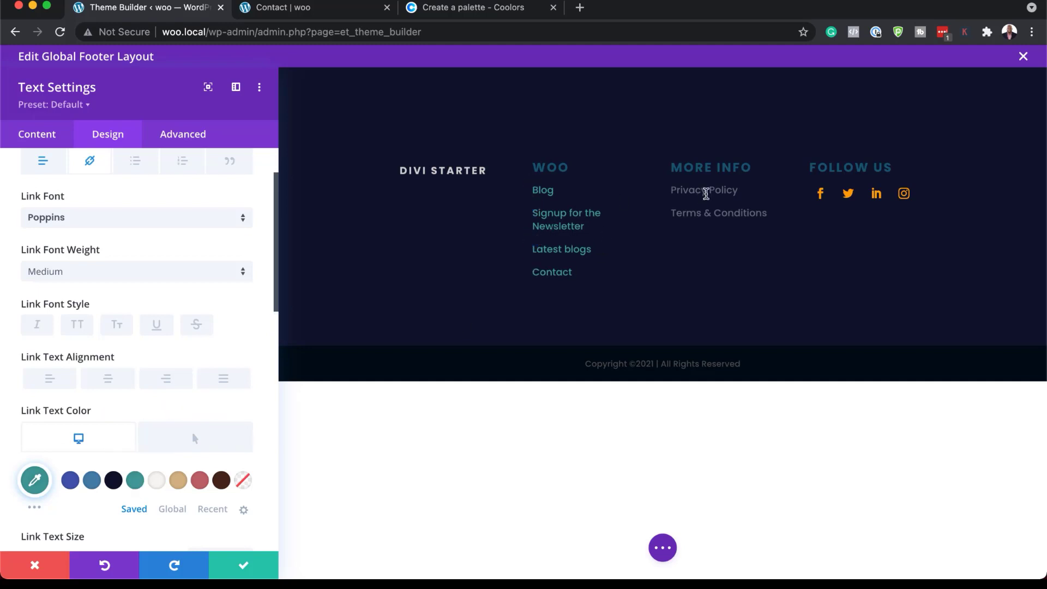
left_click(245, 566)
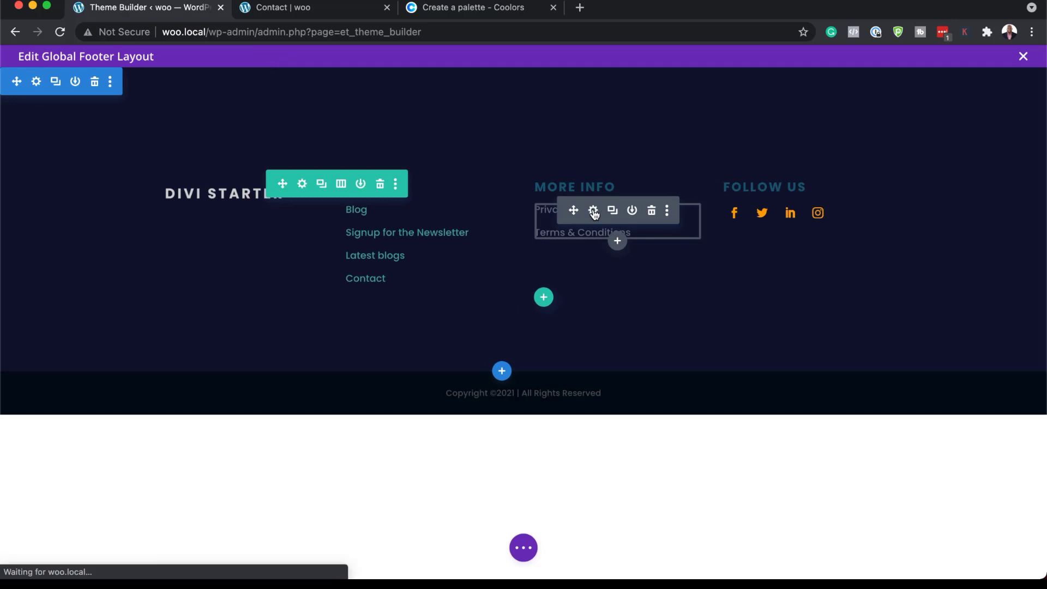
Give the Privacy Policy and Terms & Conditions links under More Info the link text color #439d9a and save.
left_click(593, 212)
left_click(675, 188)
scroll(169, 461, "down", 2)
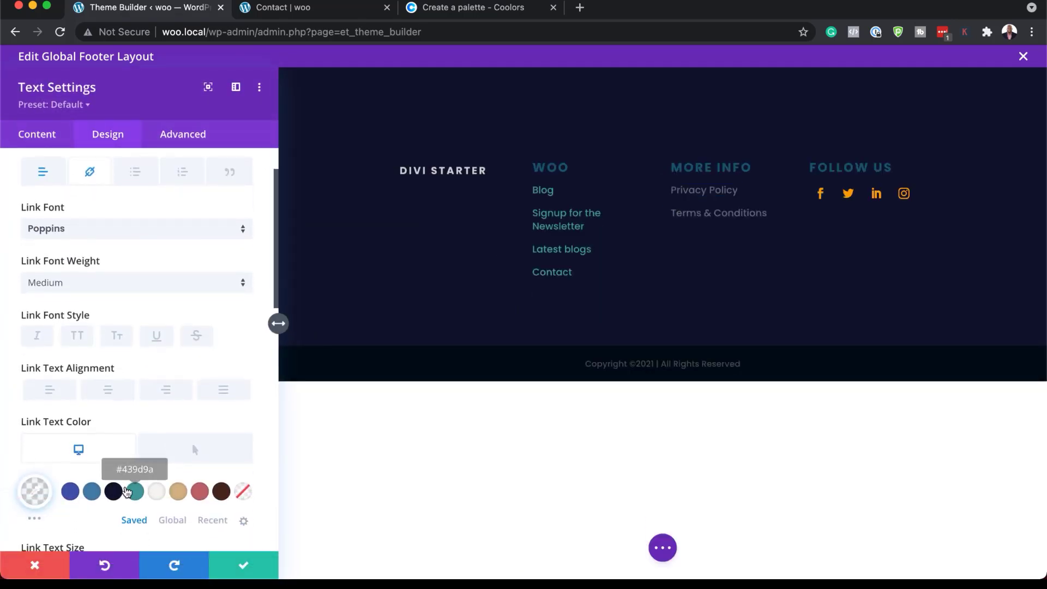
left_click(134, 491)
left_click(228, 571)
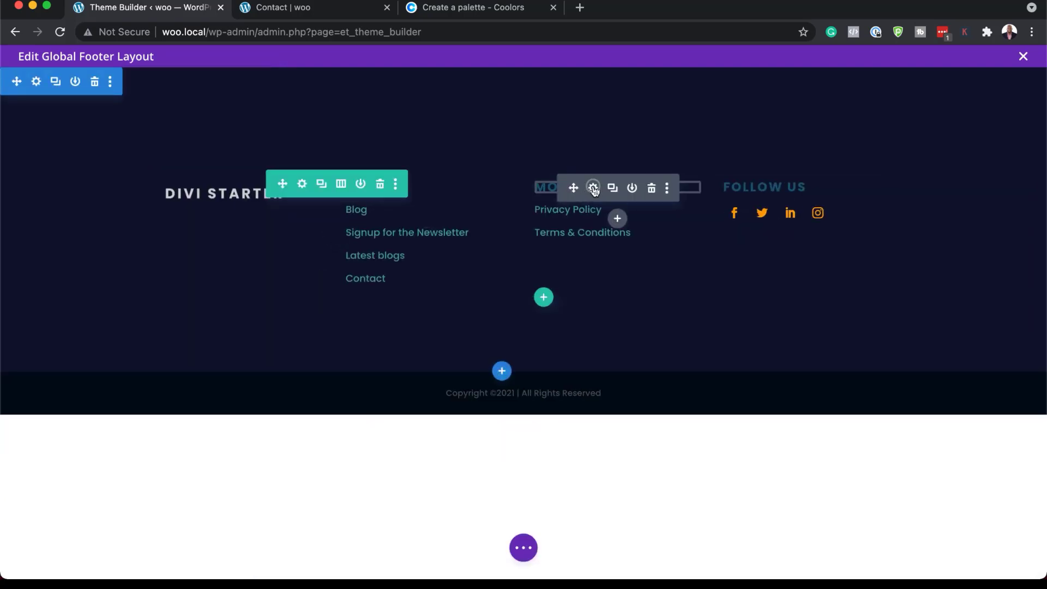
Try #439d9a on the footer's More Info heading, settle on text color #4680aa and save the text settings.
left_click(594, 189)
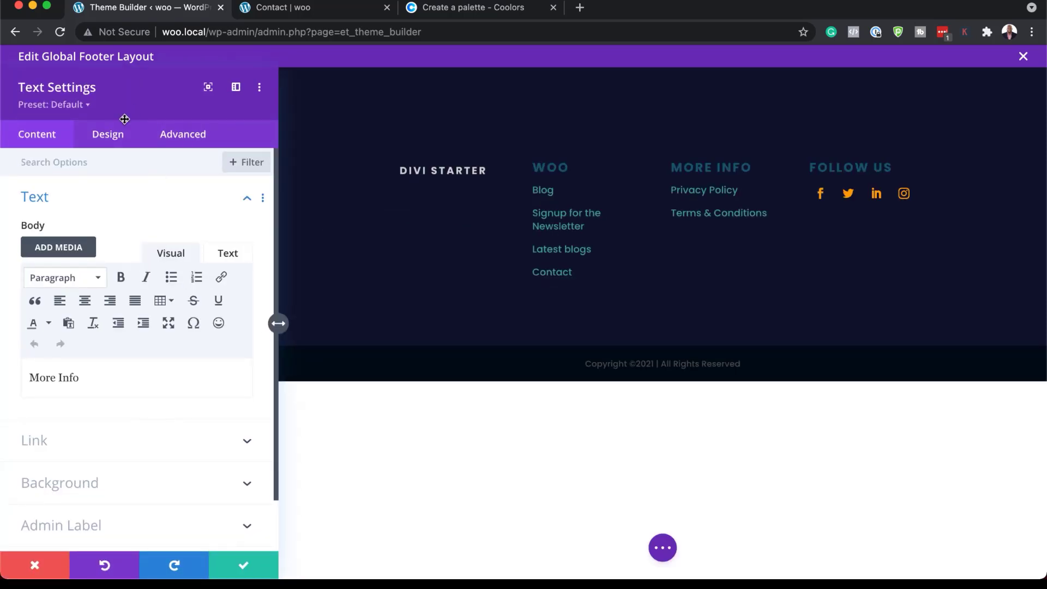
left_click(671, 163)
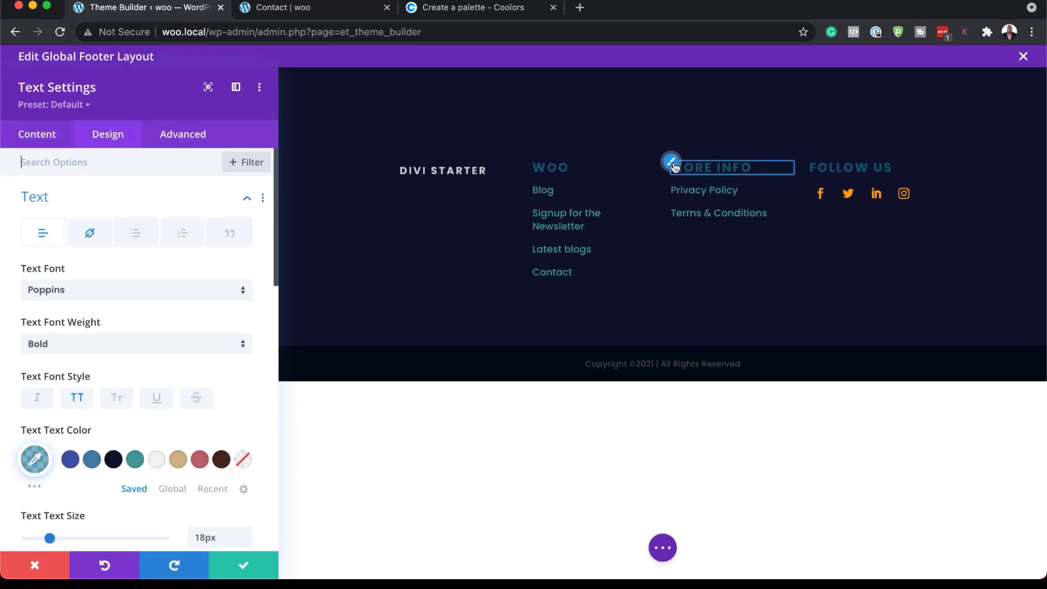
left_click(136, 464)
left_click(93, 463)
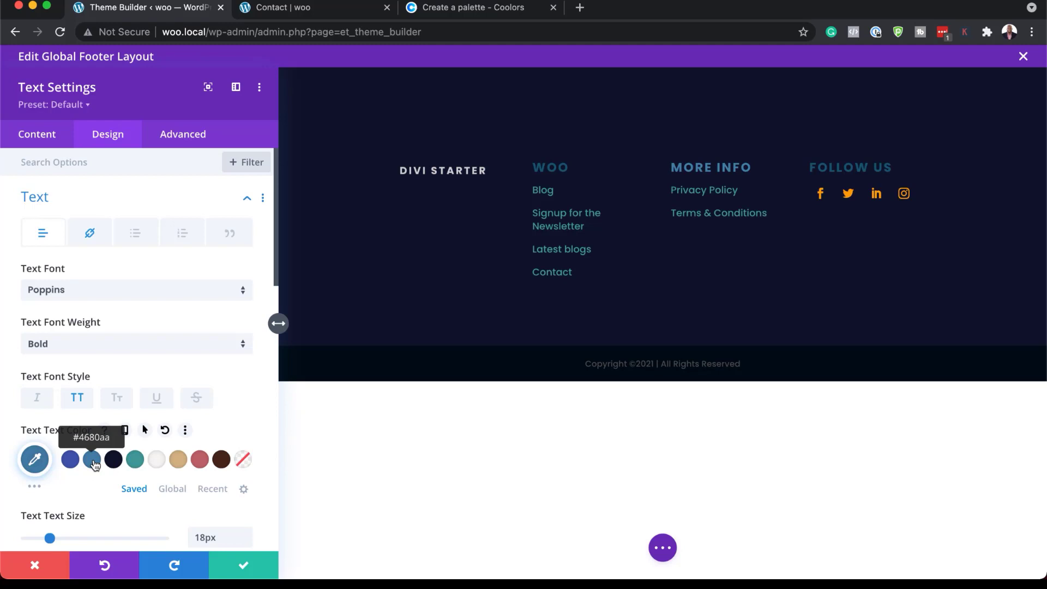
left_click(243, 566)
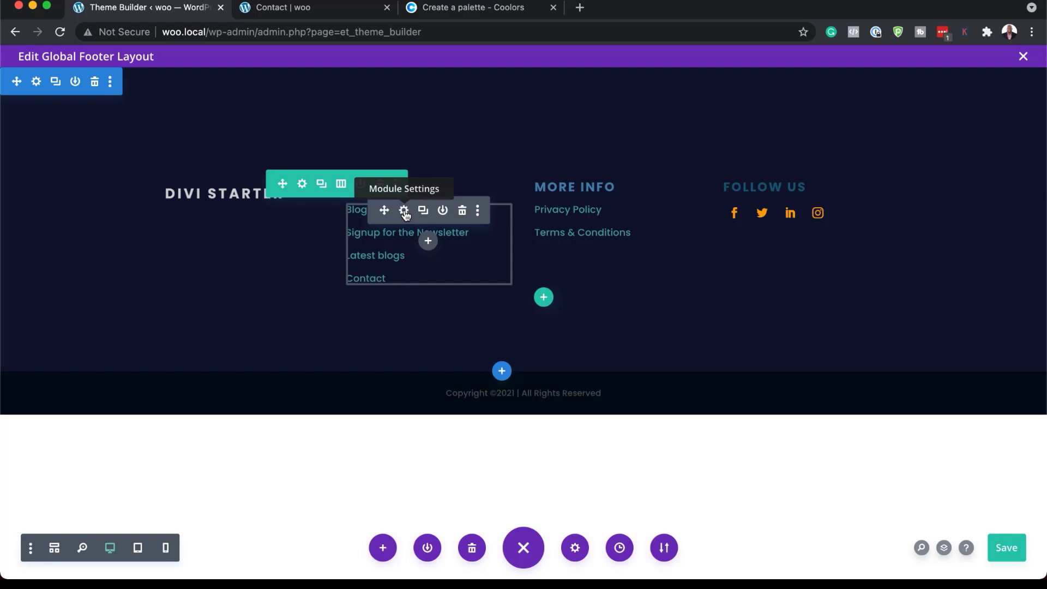
Open the text settings of the footer's Woo link list and copy the Contact page's URL, woo.local/contact/, from its browser tab.
left_click(404, 212)
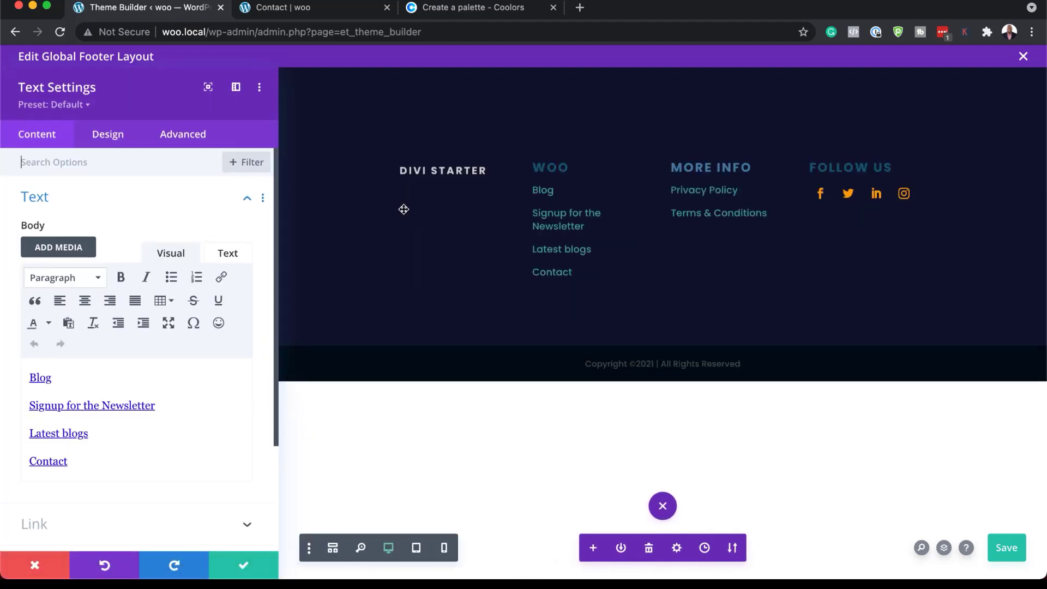
left_click(304, 12)
left_click(282, 31)
key("super+c")
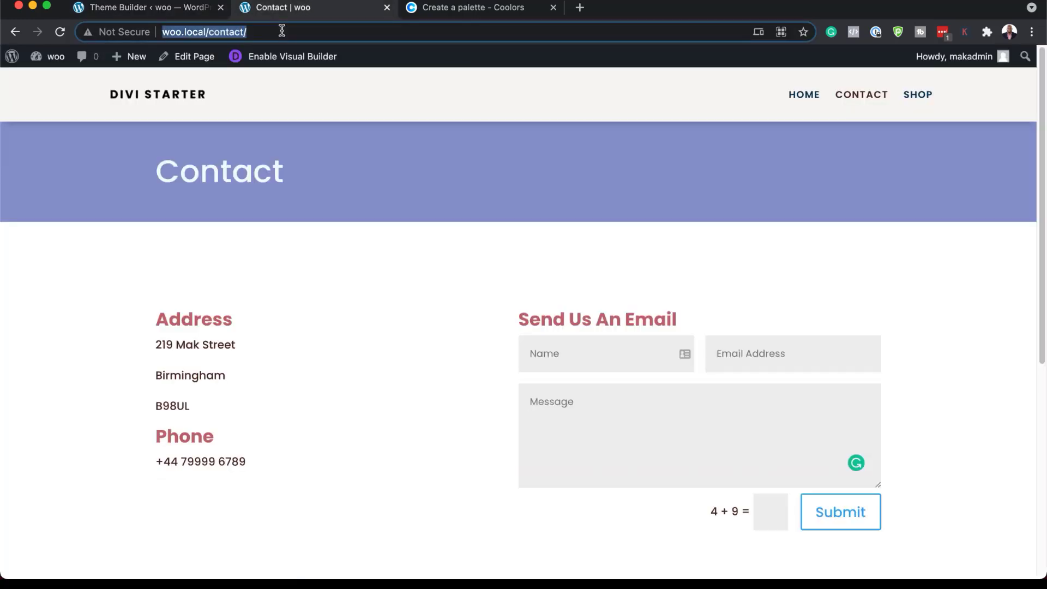
left_click(165, 12)
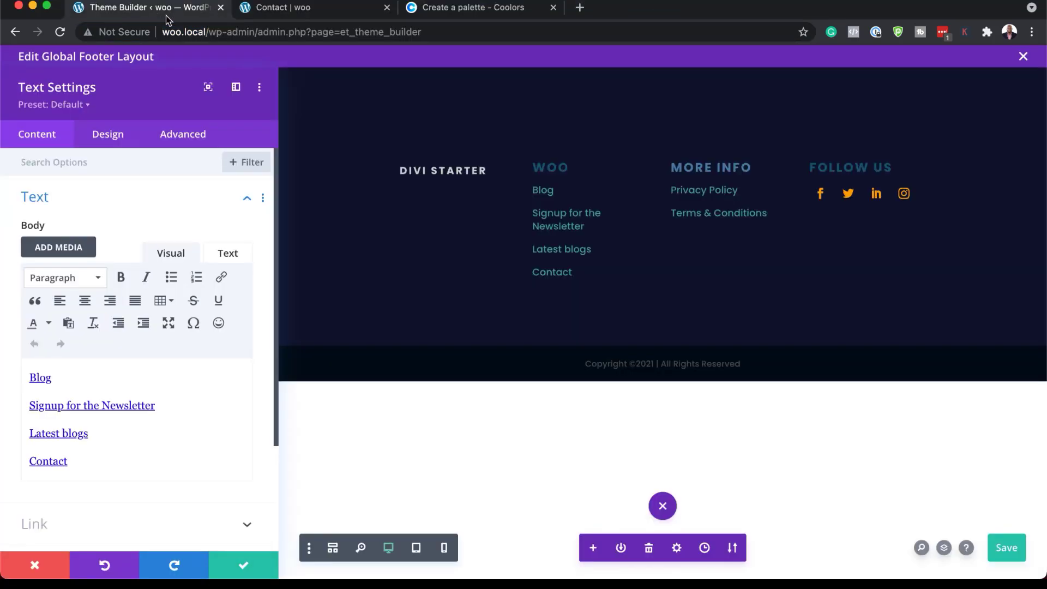
Replace the placeholder URL of the Contact link in the list with the copied Contact page address.
double_click(58, 463)
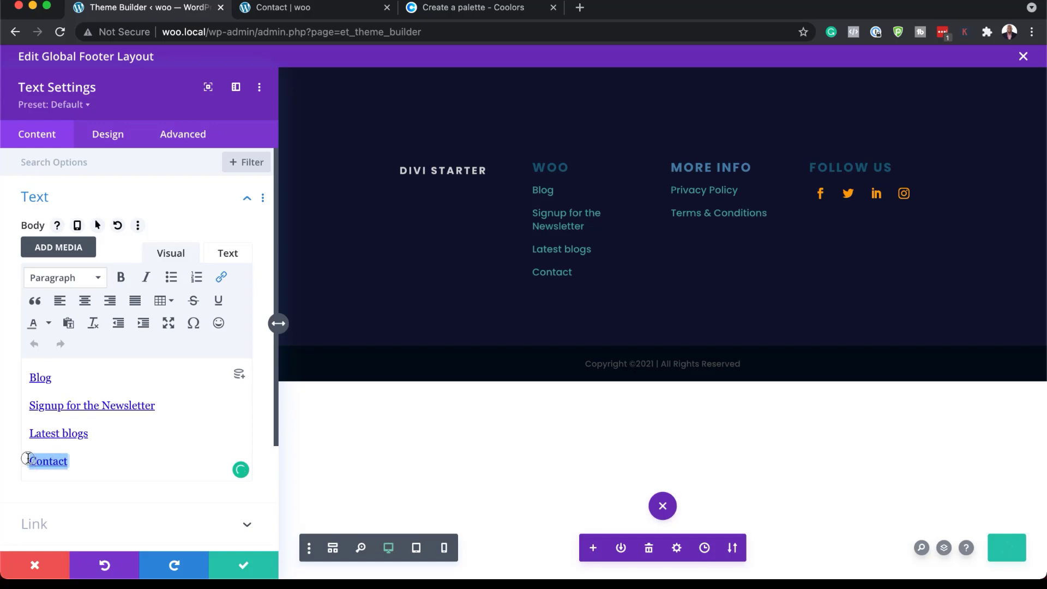
left_click(223, 278)
double_click(484, 267)
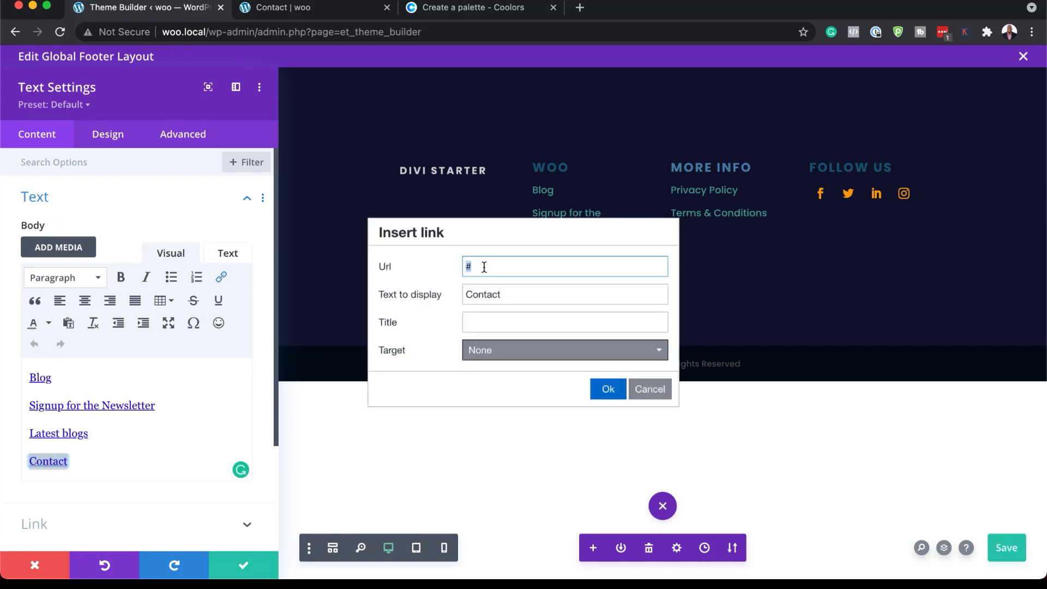
key("super+v")
left_click(608, 391)
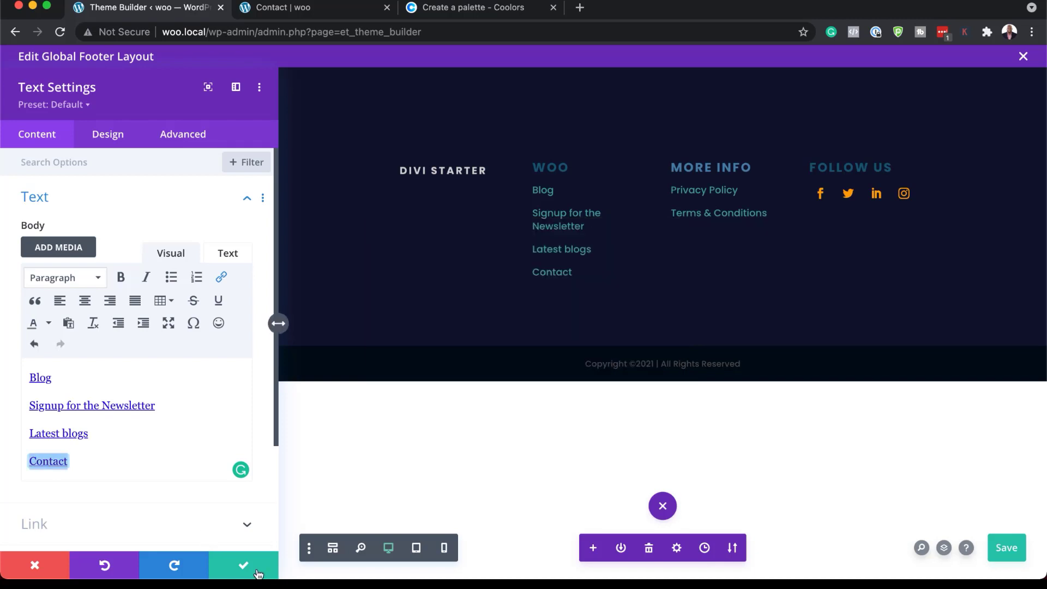
Save the text settings and the footer layout, and close the layout editor to return to the Theme Builder overview.
left_click(244, 569)
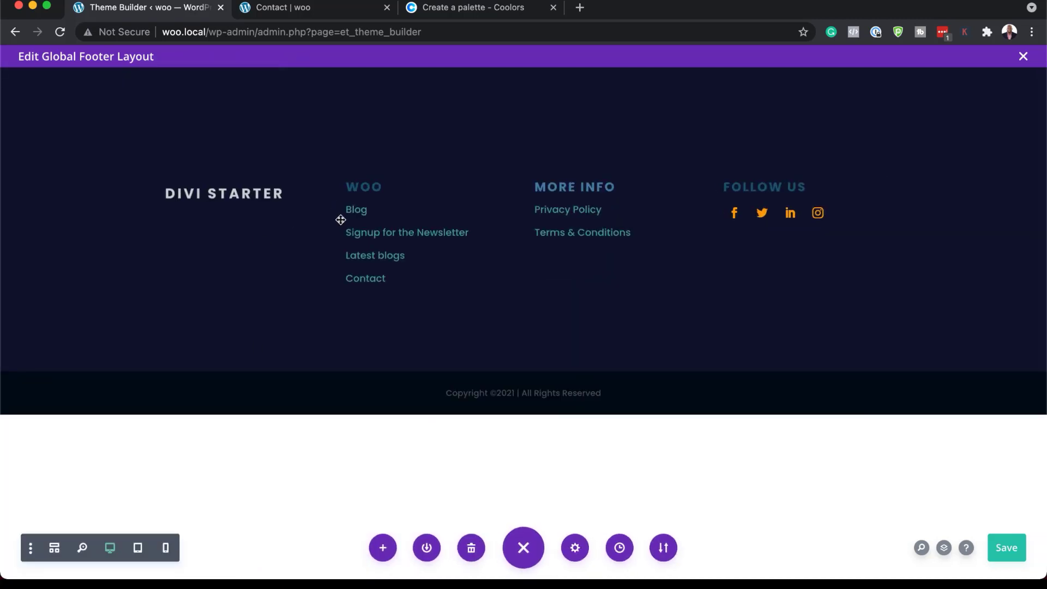
key("ctrl+s")
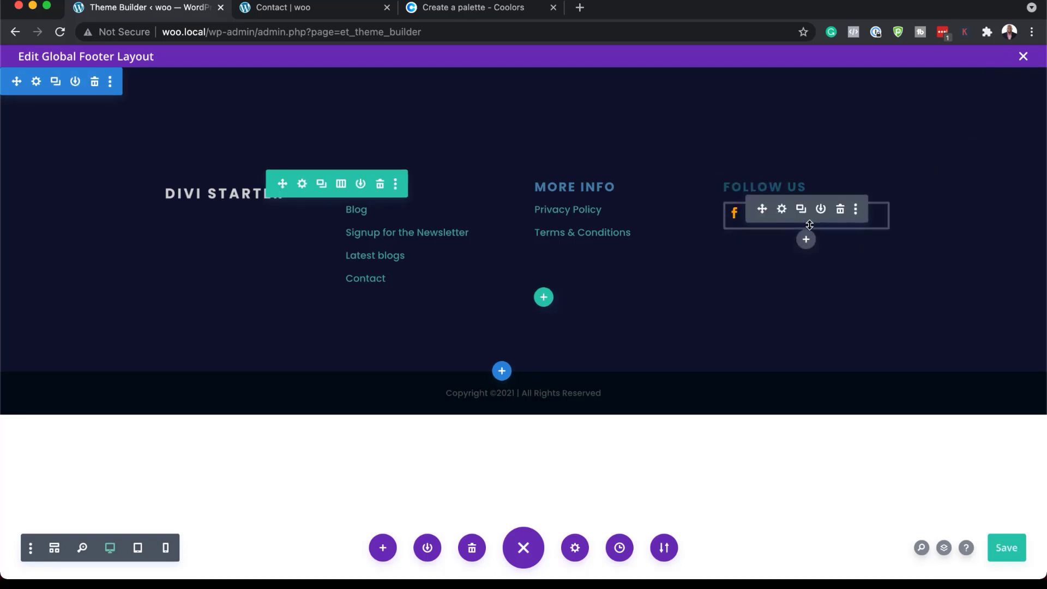
left_click(1025, 57)
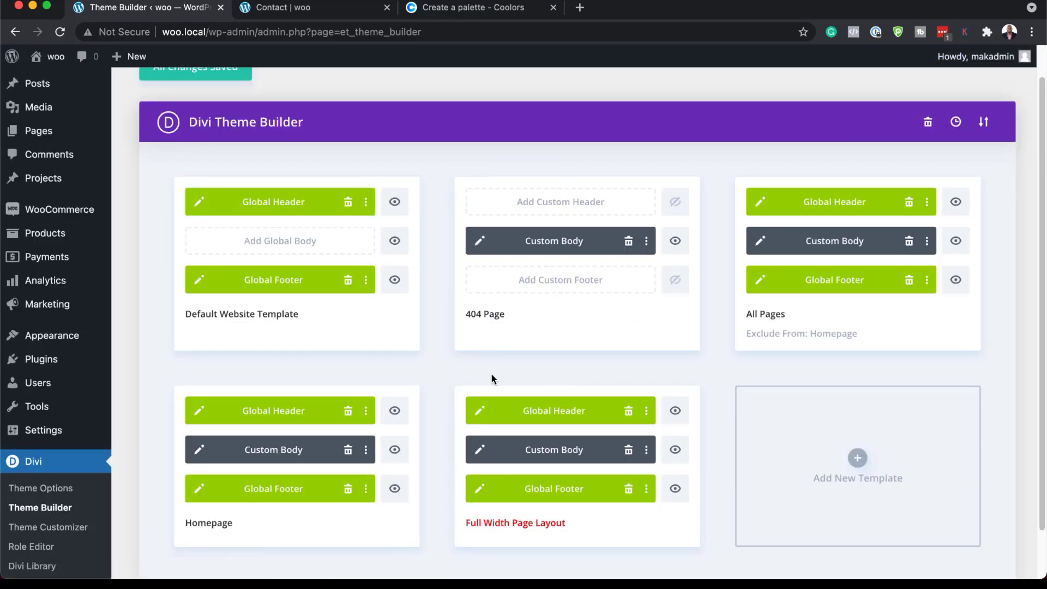